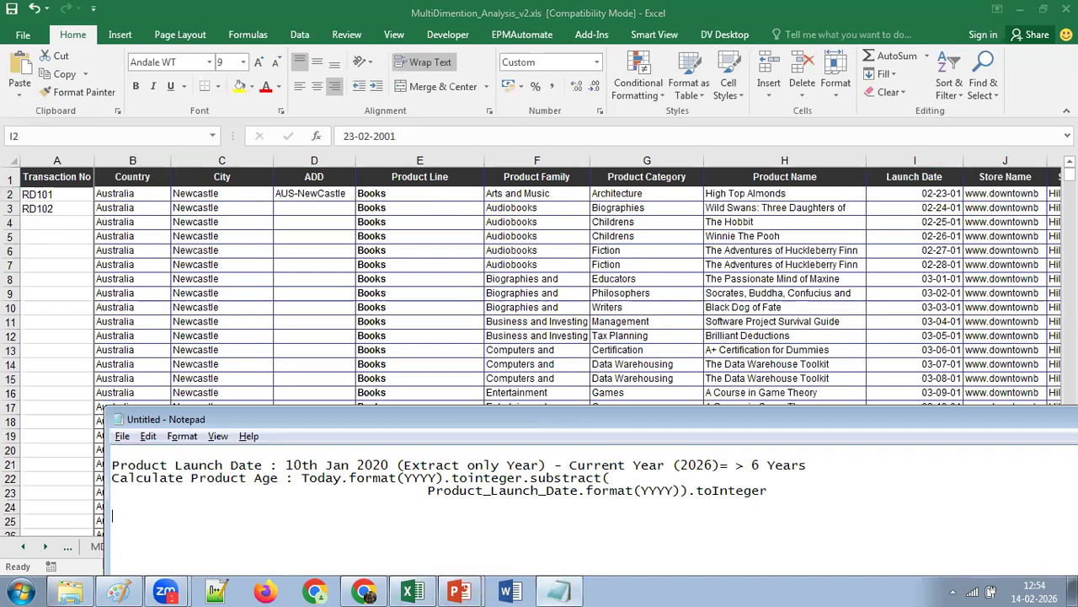
Step: Replace the Notepad text with "Launch Date : 10th Jan 2020", "Prouct Age : Today(YYYY)-Lanch Date(YYYY)" and "2026-2020 = 6 Years", and return to the workbook
key(ctrl+a)
key(Delete)
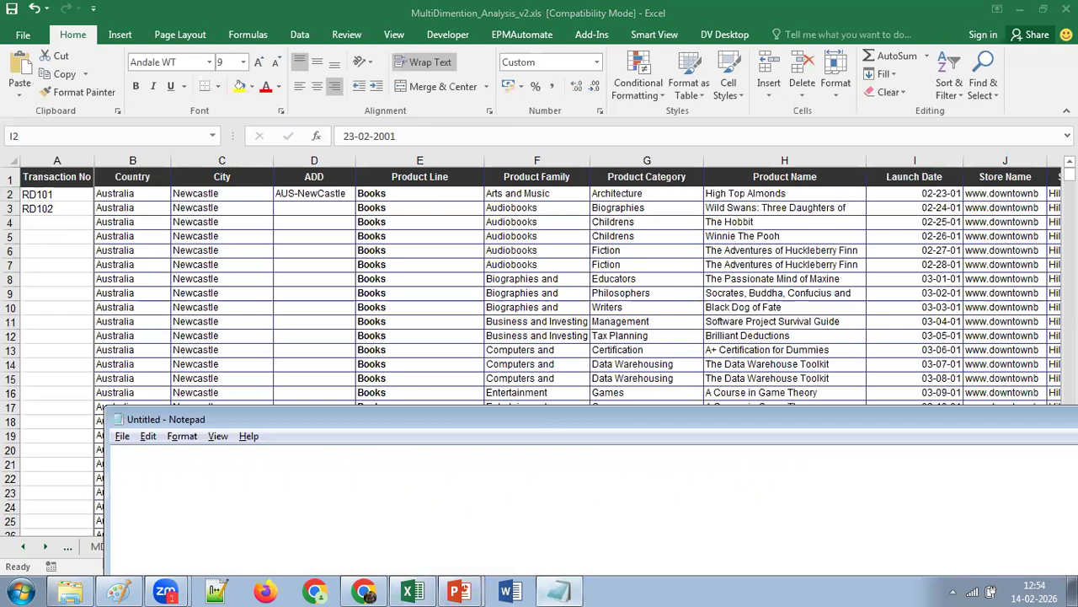
drag(527, 424, 658, 425)
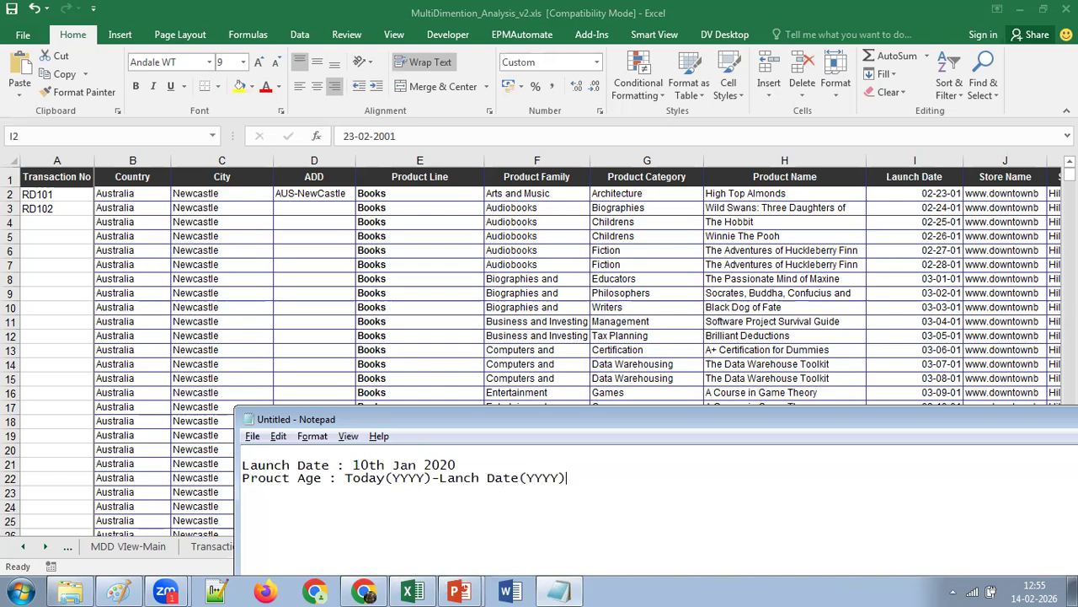
text(2026-2020 = 6 Years)
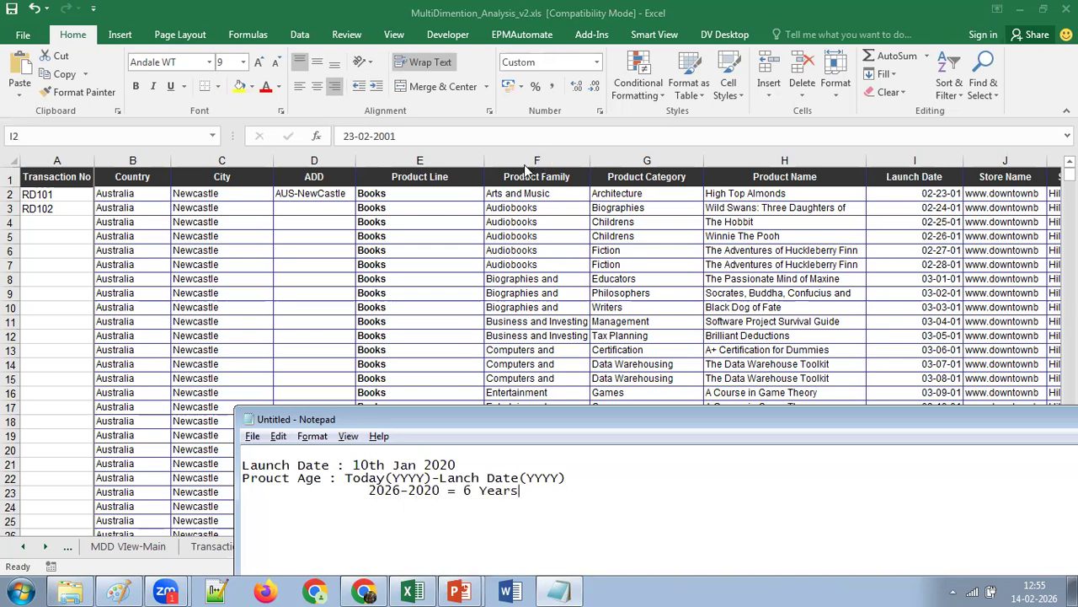
click(513, 261)
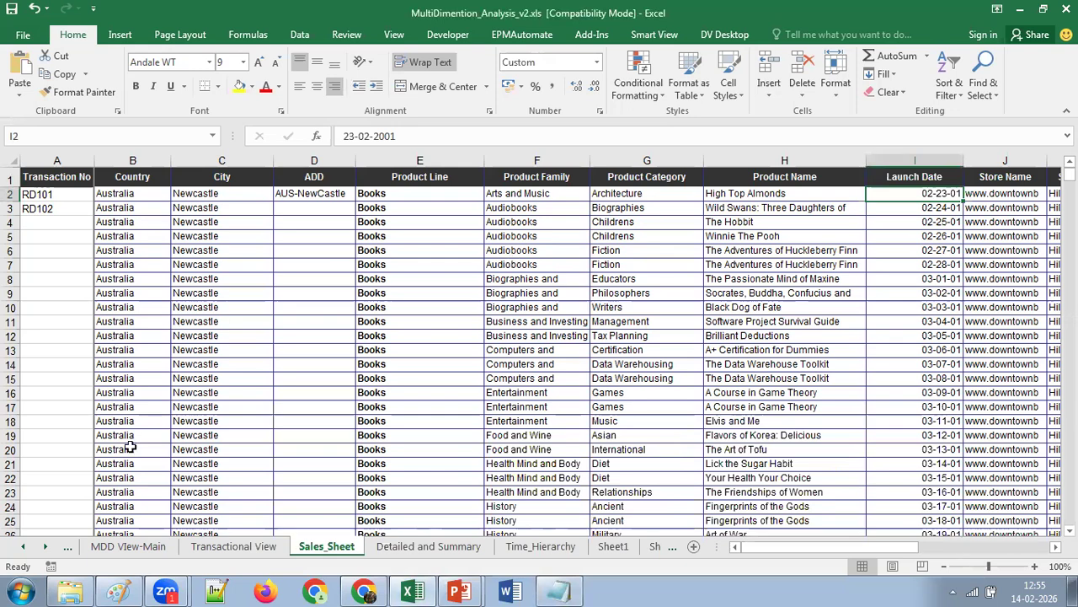
Step: Switch to Oracle Enterprise Data Management Cloud and start registering a new application of type Universal
click(374, 582)
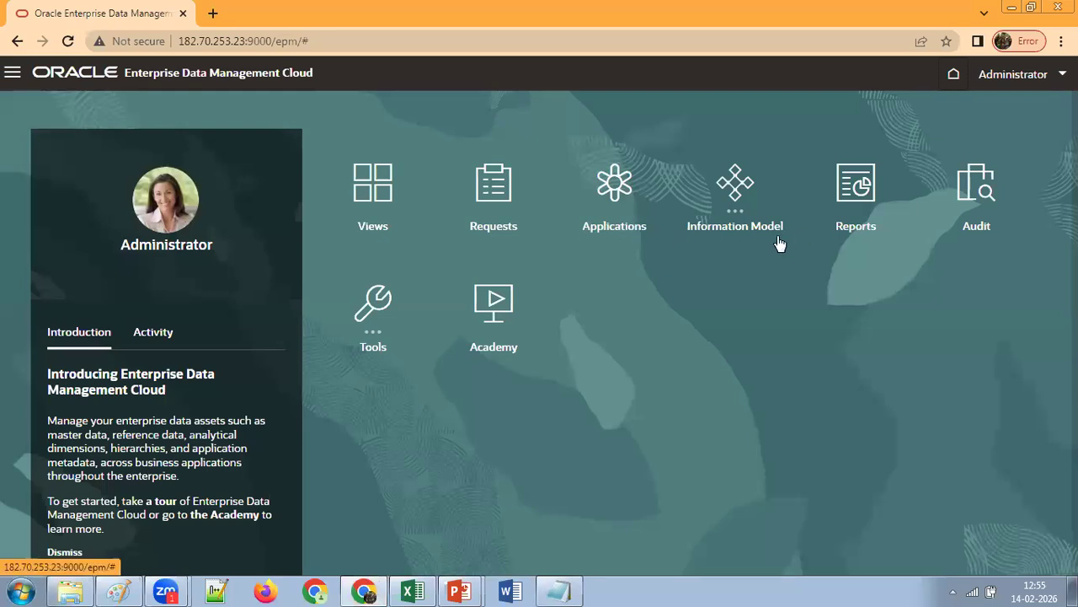
click(627, 227)
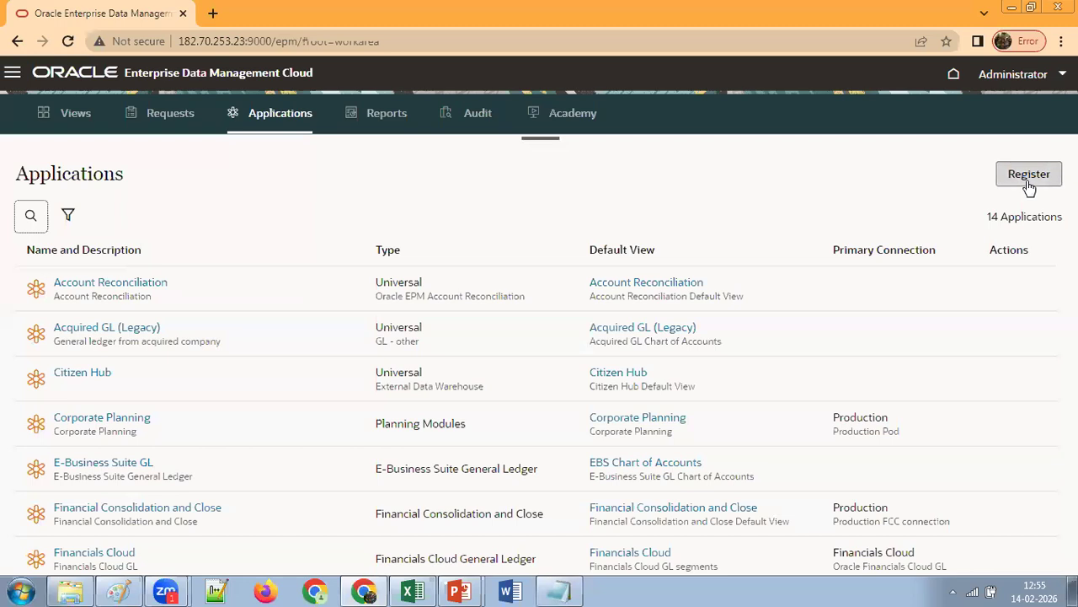
click(1030, 175)
scroll(775, 430, down, 3)
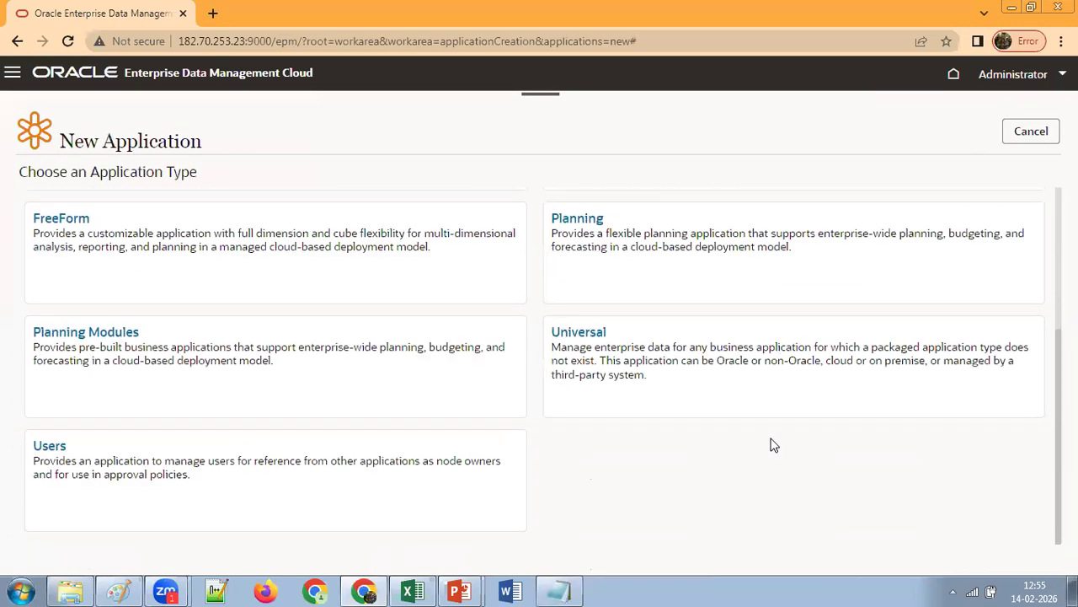
click(590, 335)
Step: Name the application NetSuite with description "NetSuit ERP" and external system type Oracle NetSuite, and proceed to its dimensions
click(441, 213)
text(NetSuite)
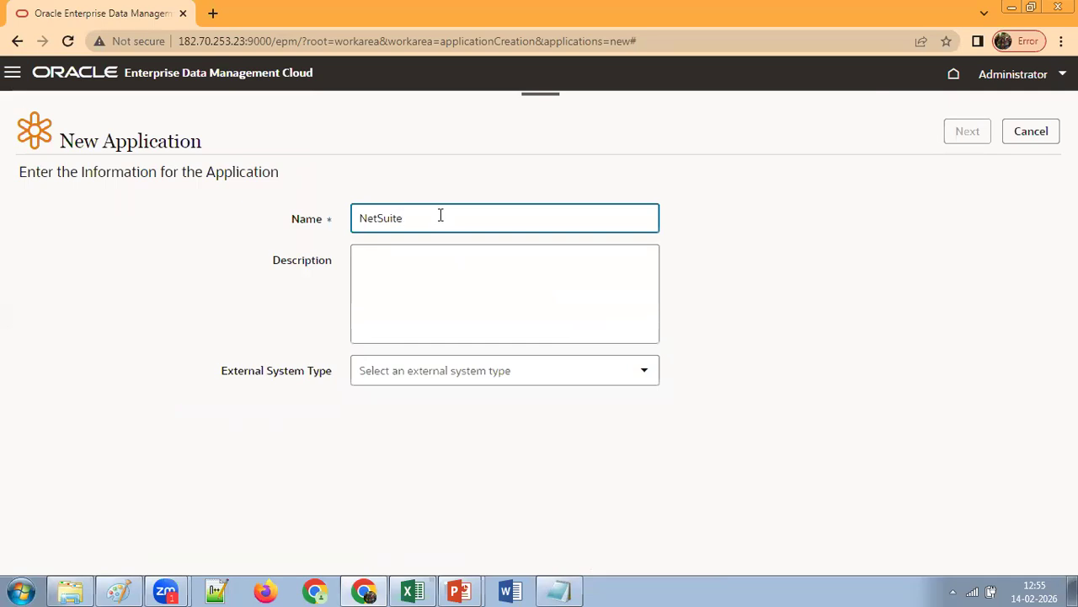
click(417, 269)
text(NetSuit ERP)
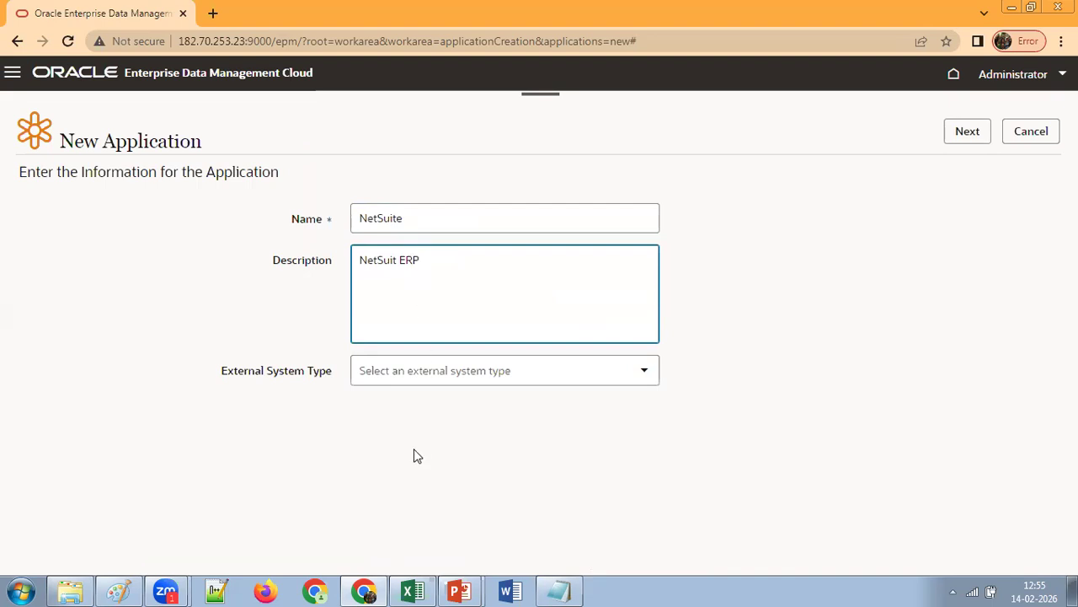
click(413, 373)
text(NetSu)
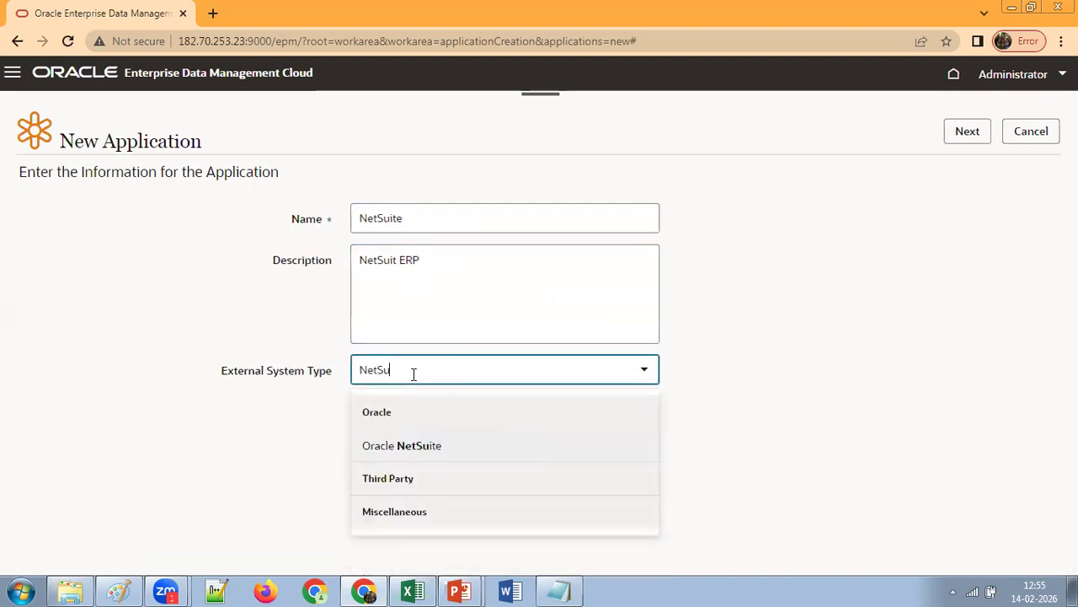
click(417, 446)
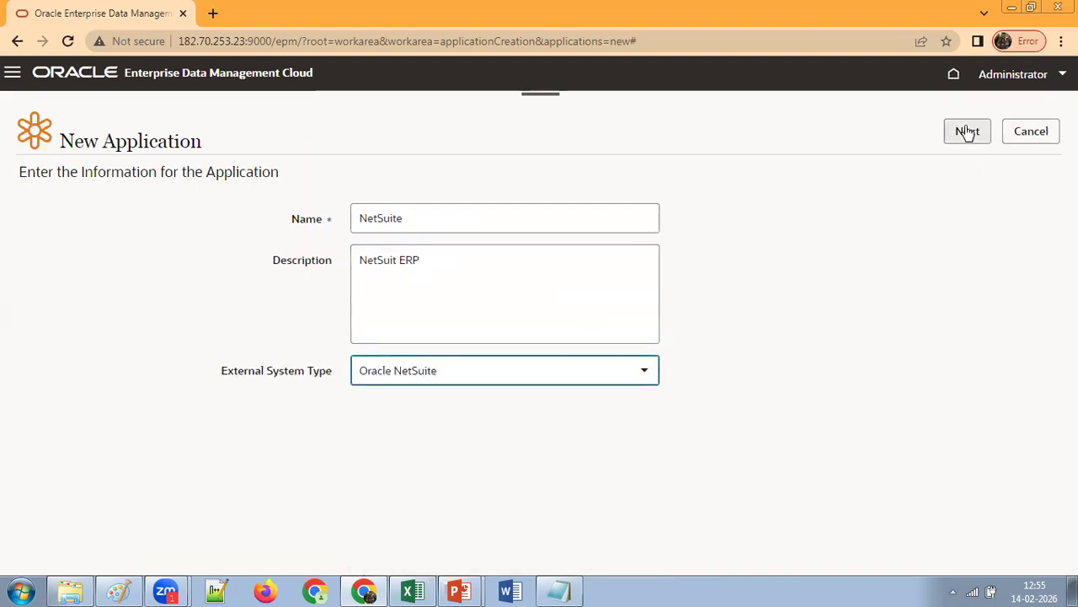
click(965, 131)
click(959, 134)
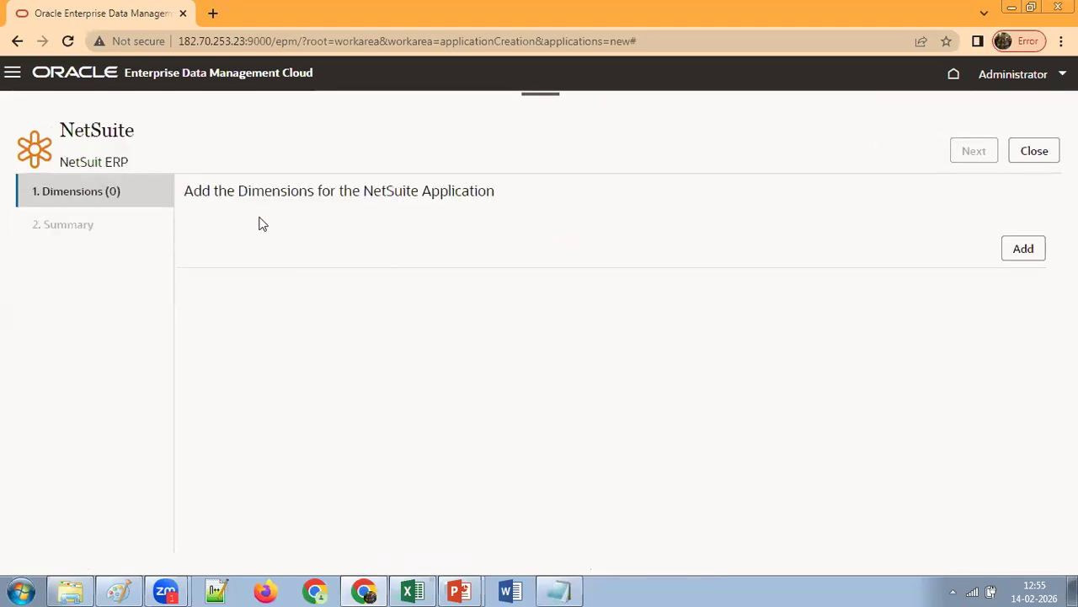
Step: Add a dimension named Product with dimension type Flat and external dimension name Product
click(1021, 246)
click(570, 236)
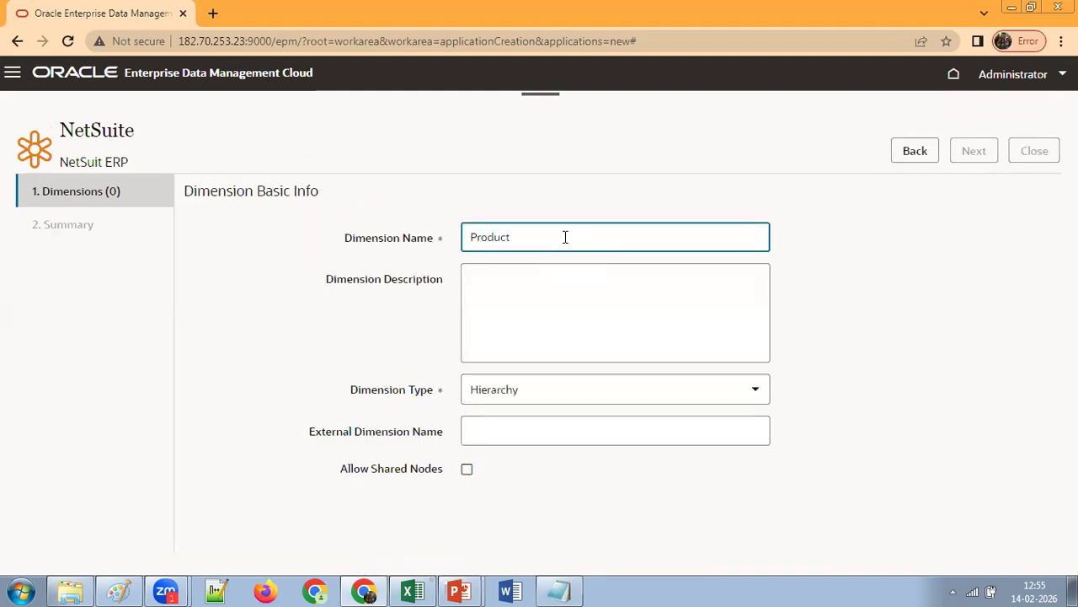
click(754, 389)
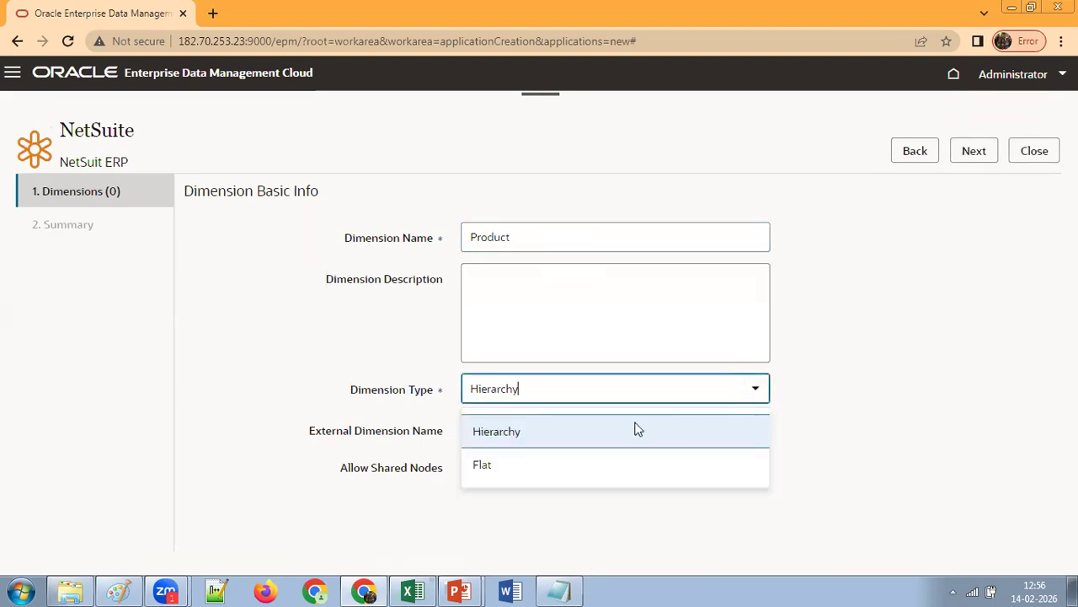
click(540, 469)
click(495, 433)
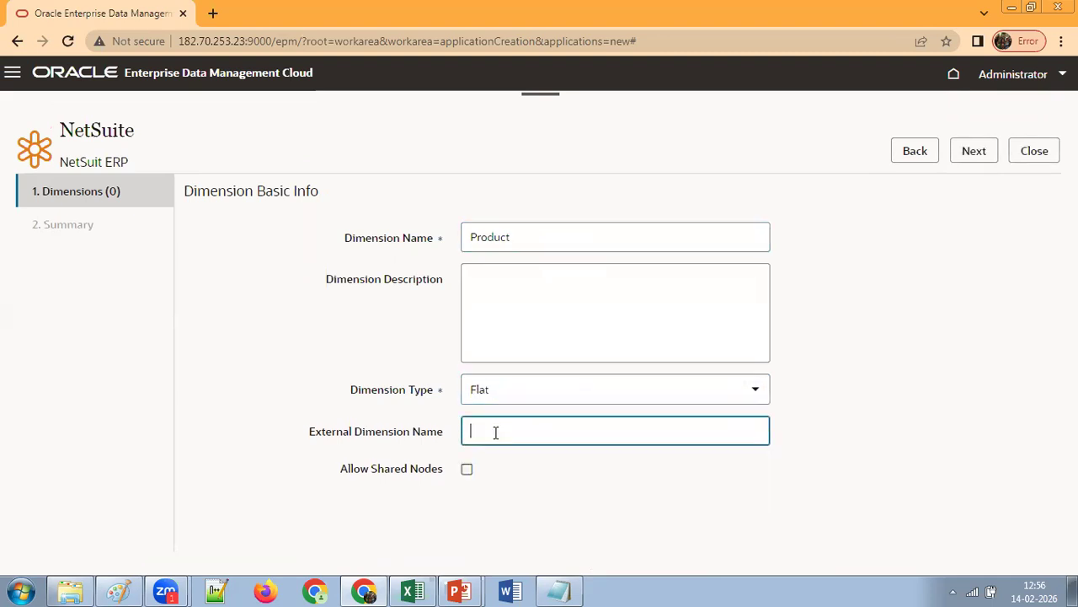
click(522, 248)
click(535, 429)
text(Product)
click(976, 155)
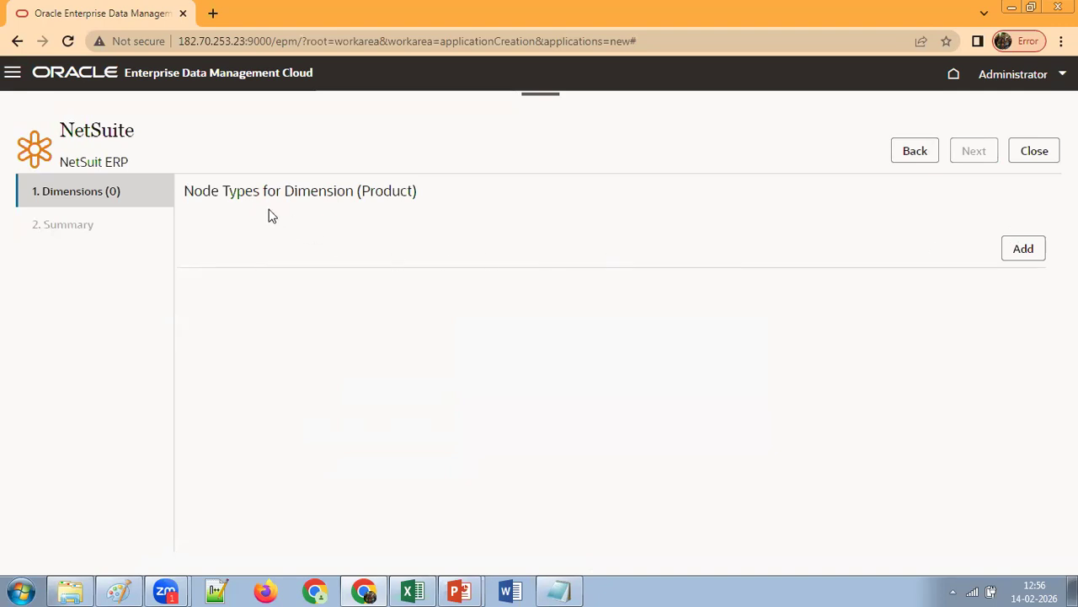
Step: Add a node type named Product to the Product dimension
click(1019, 251)
click(534, 241)
text(Product)
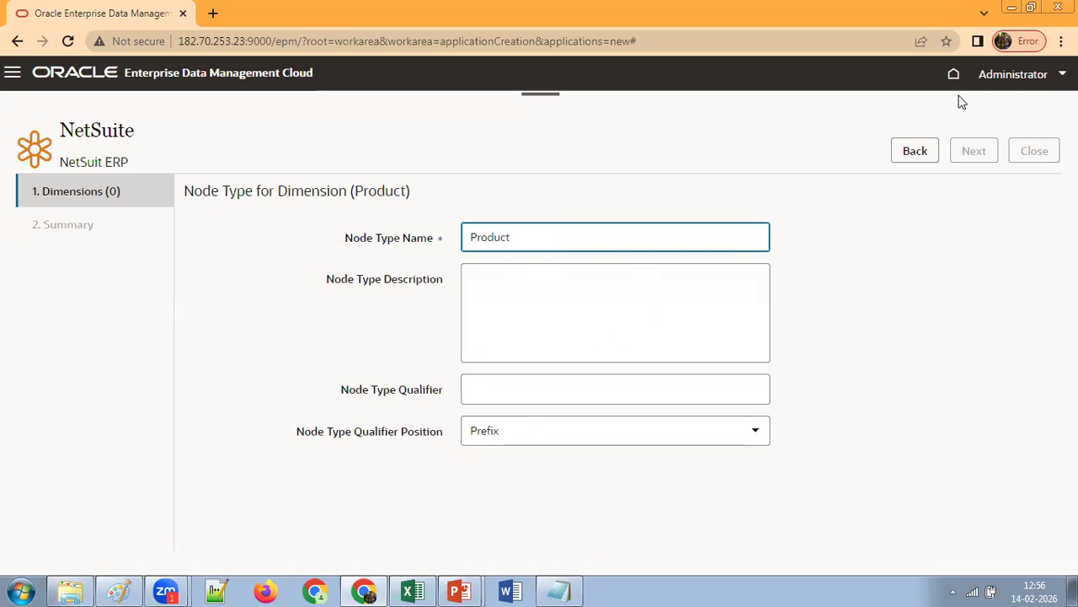
click(974, 162)
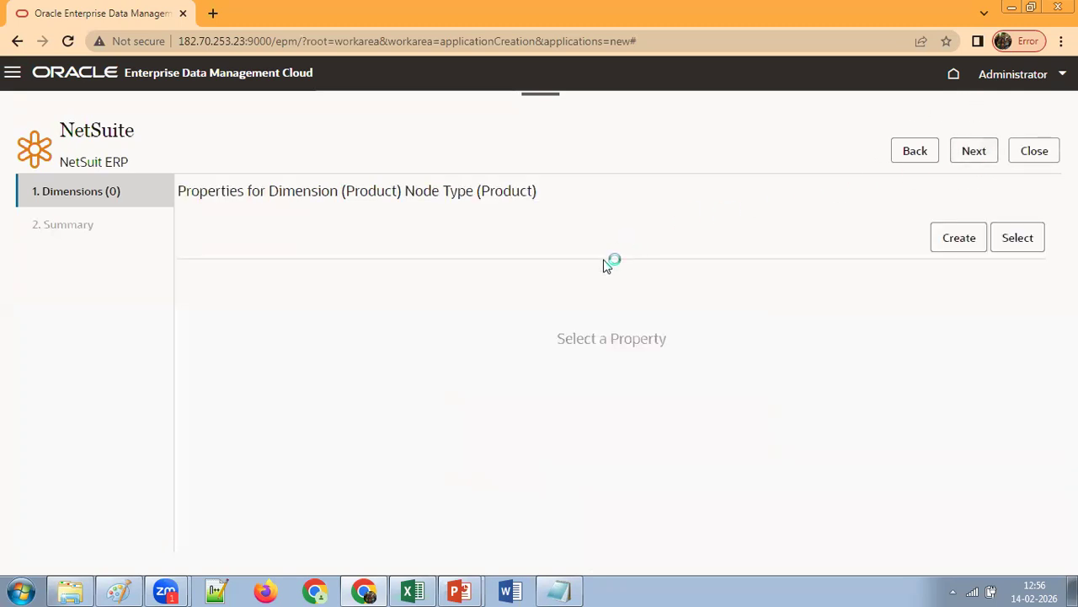
Step: Check the Product Line header in the Excel sales sheet and set the Core.Name property's column header to ProductID
key(alt+Tab)
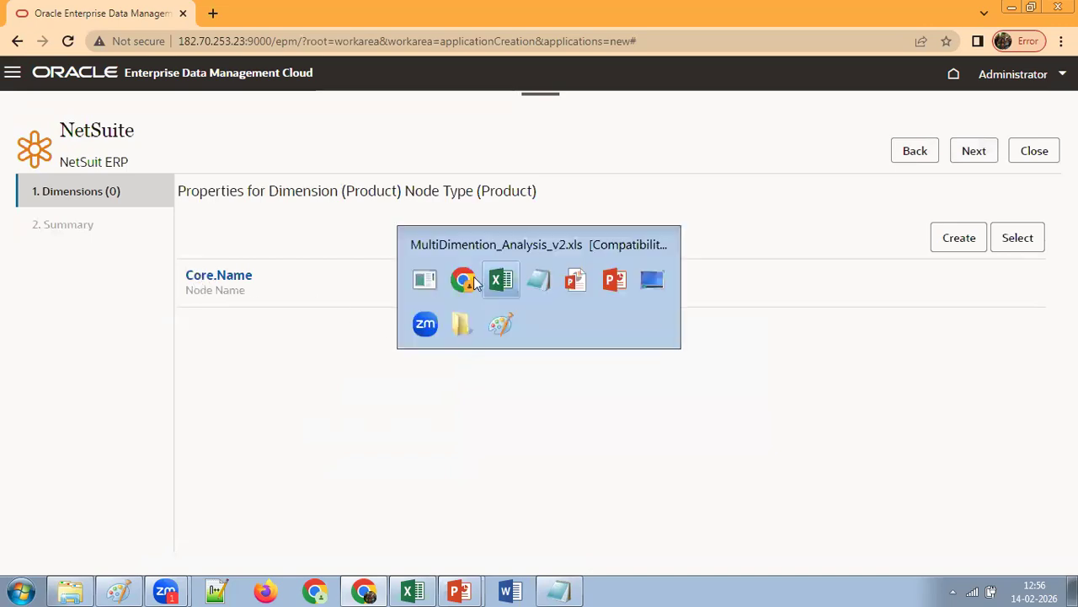
click(307, 207)
click(381, 176)
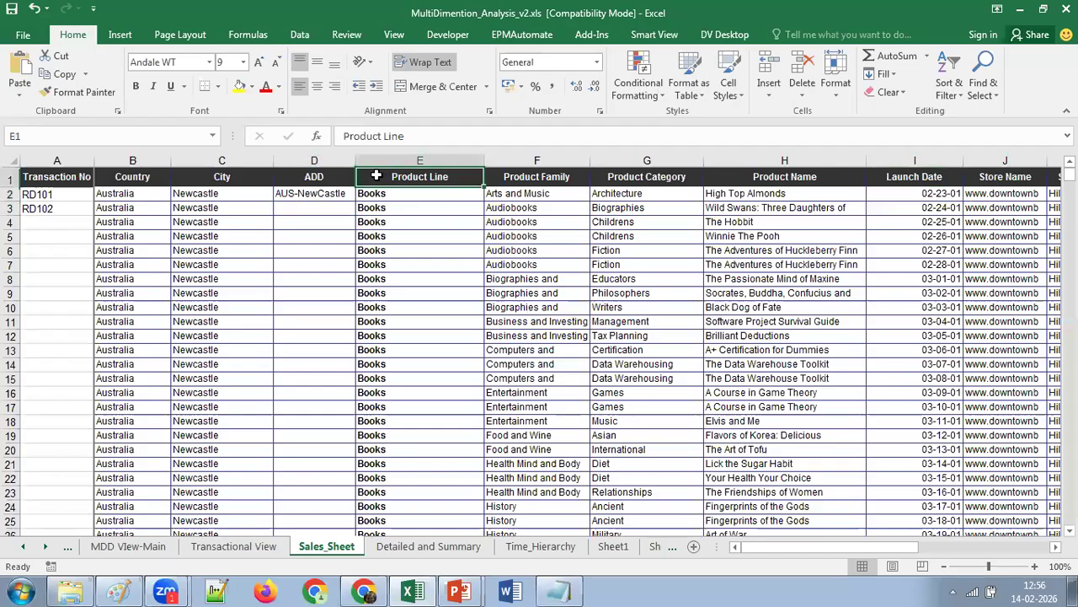
key(alt+Tab)
click(229, 277)
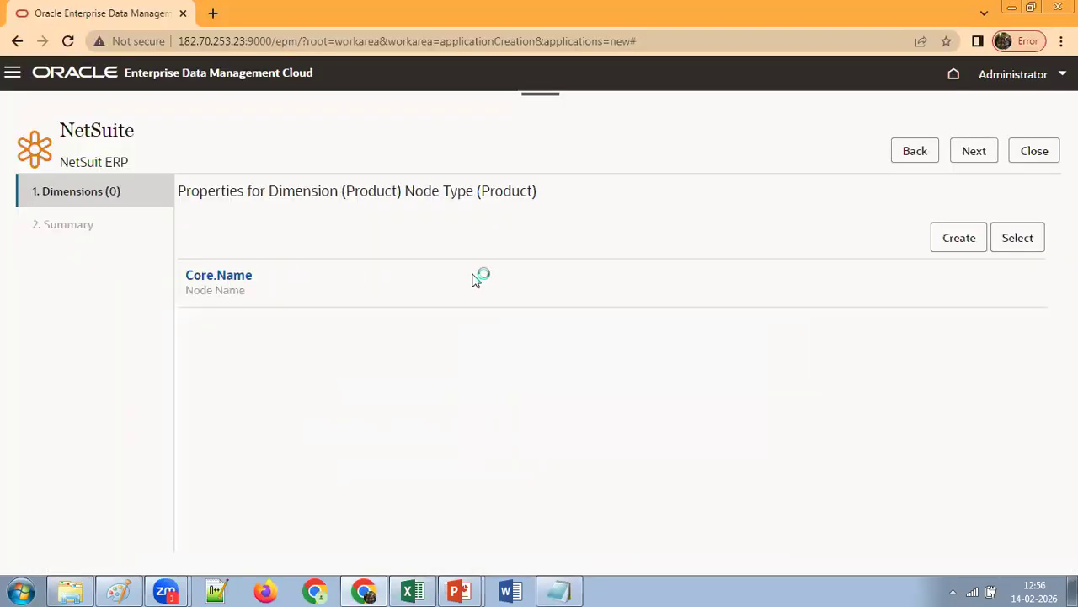
click(563, 332)
scroll(558, 370, down, 1)
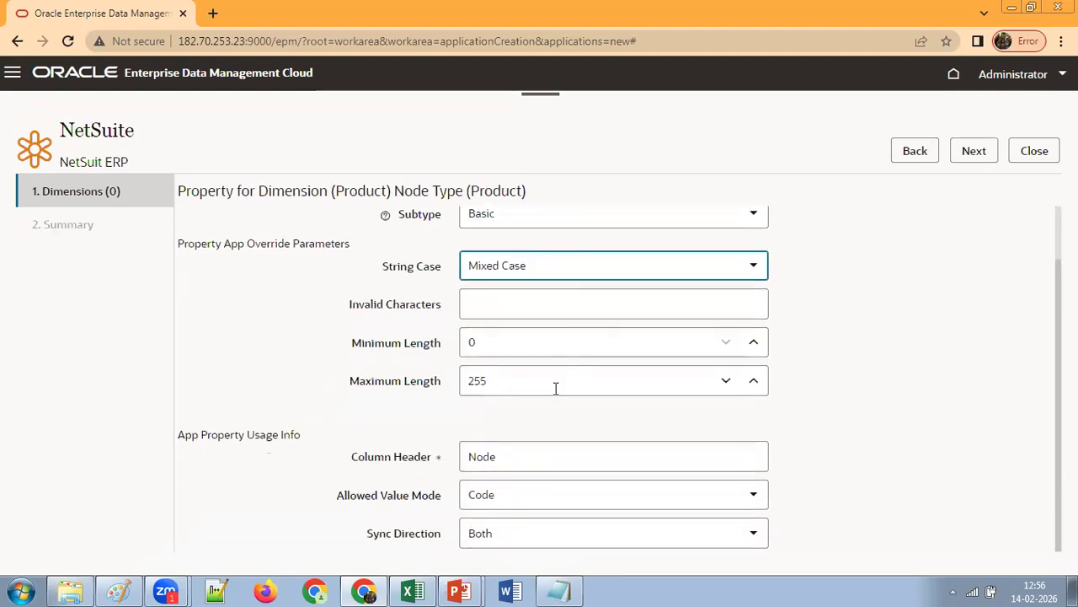
click(538, 459)
key(BackSpace)
key(BackSpace)
key(BackSpace)
key(BackSpace)
text(Product)
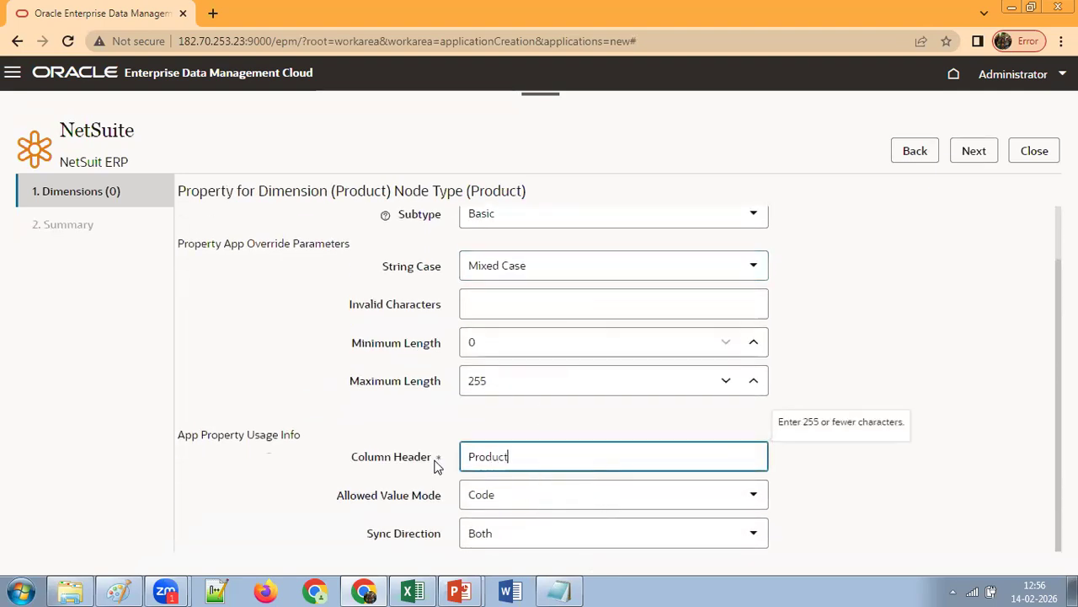
text(ID)
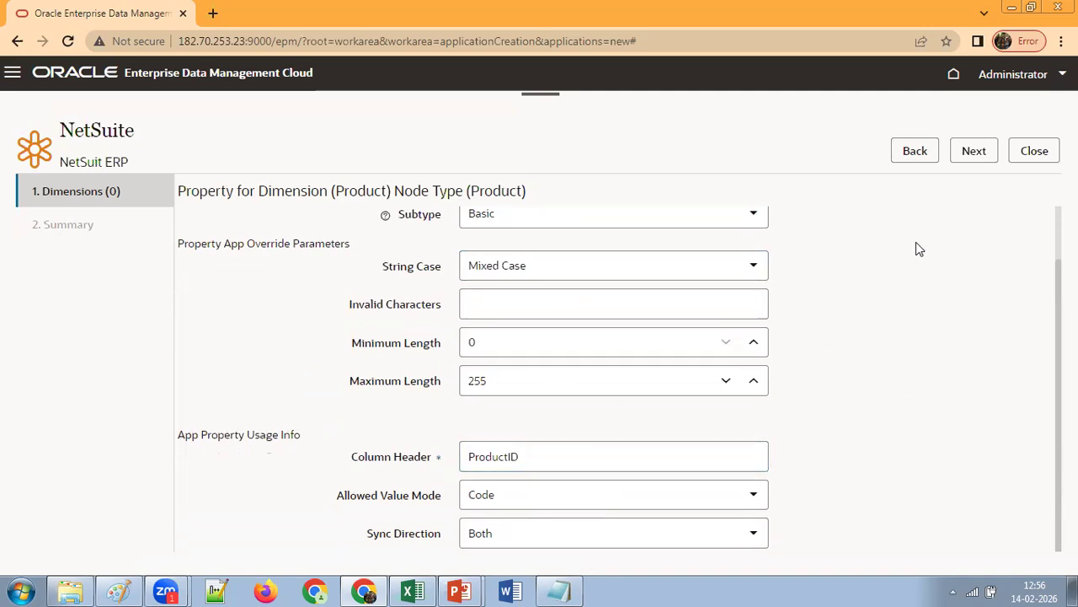
click(972, 150)
Step: Create a Product-Line property for the Product node type from Custom.String Template, keeping its default parameters
key(alt+Tab)
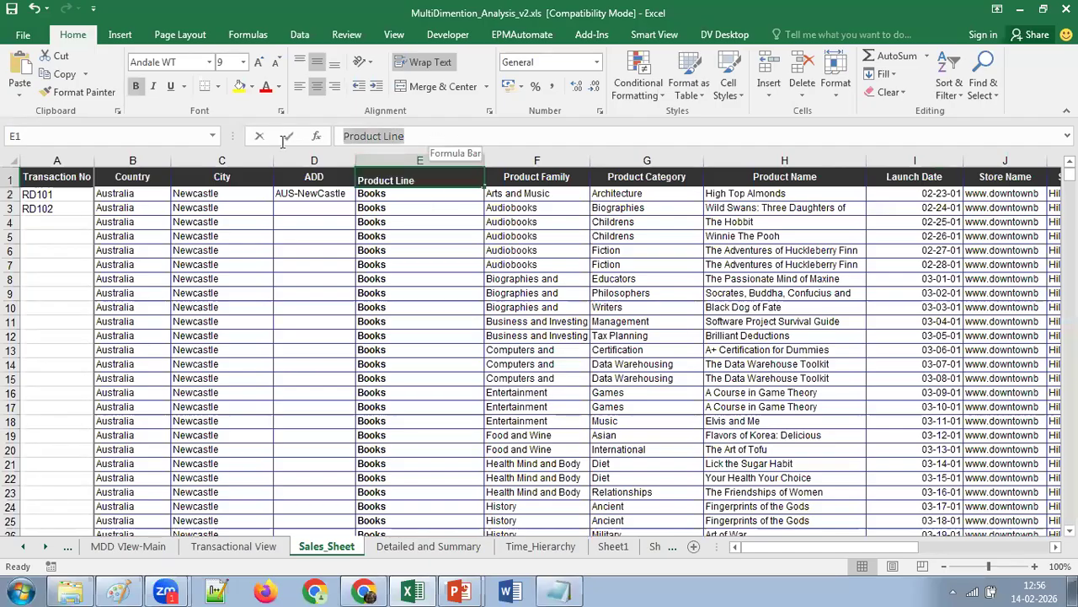
key(alt+Tab)
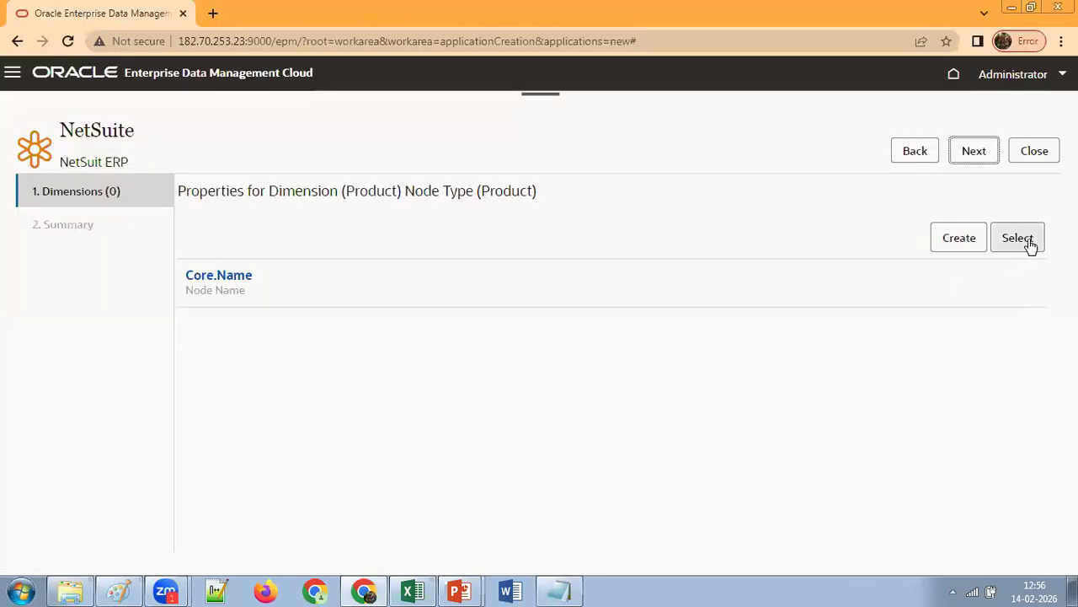
click(975, 246)
click(761, 236)
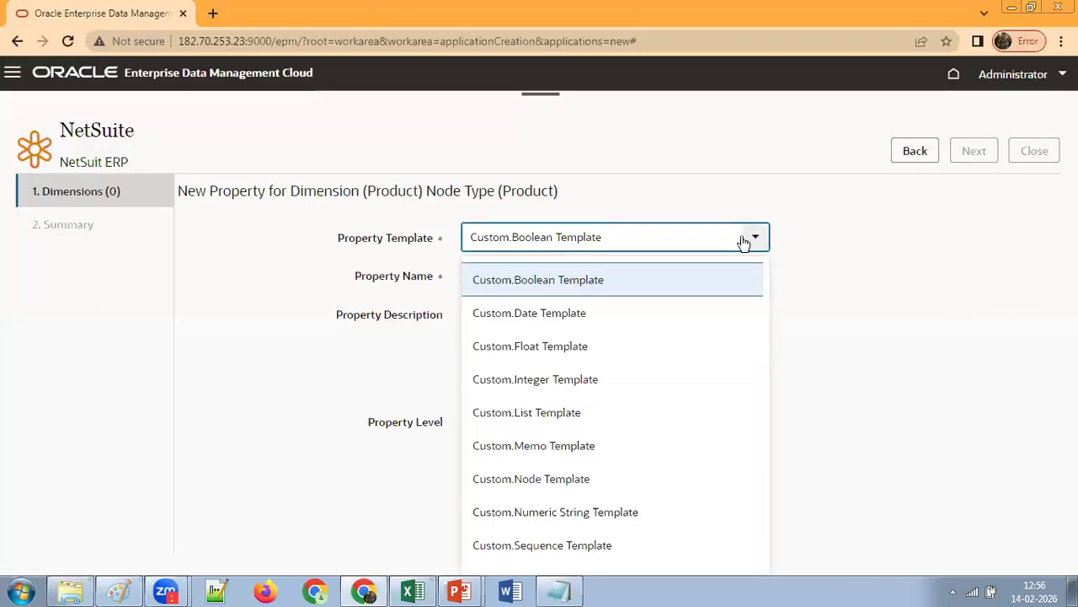
scroll(598, 446, down, 2)
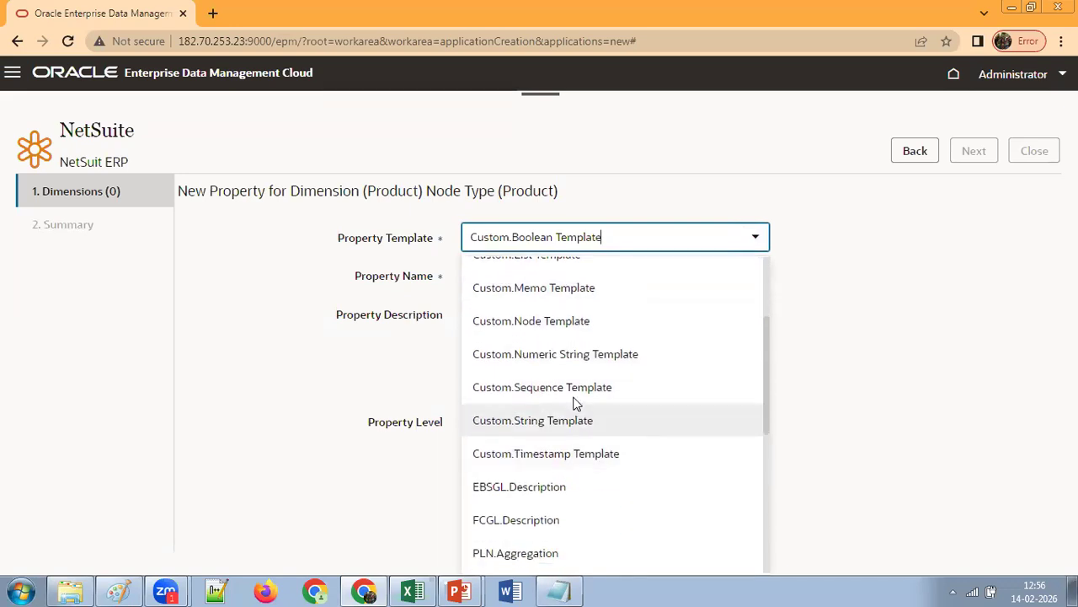
click(569, 419)
click(570, 276)
text(Product Line)
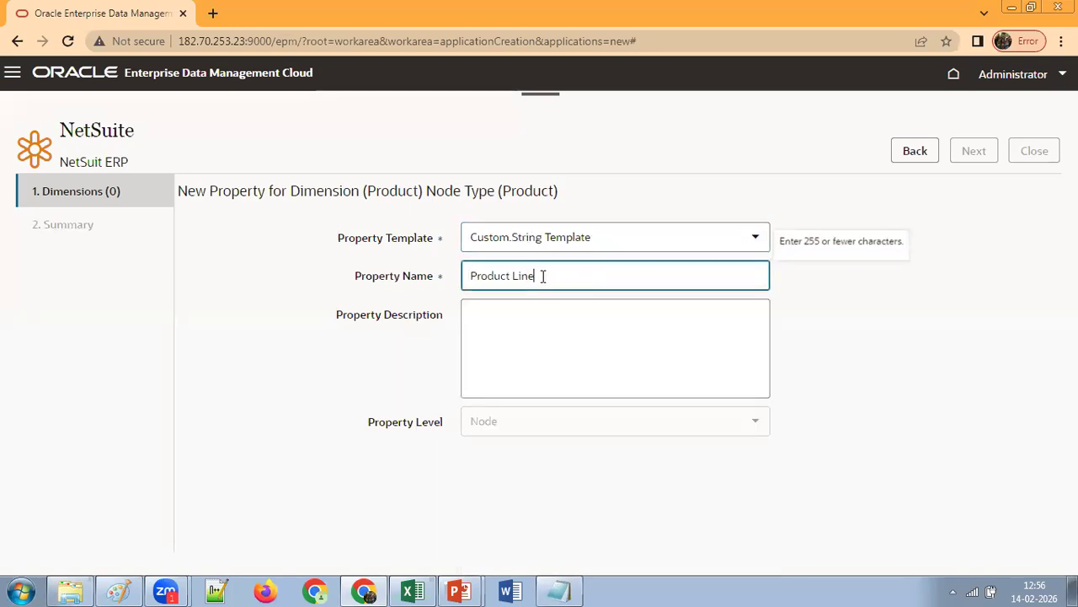
click(514, 275)
key(BackSpace)
click(974, 154)
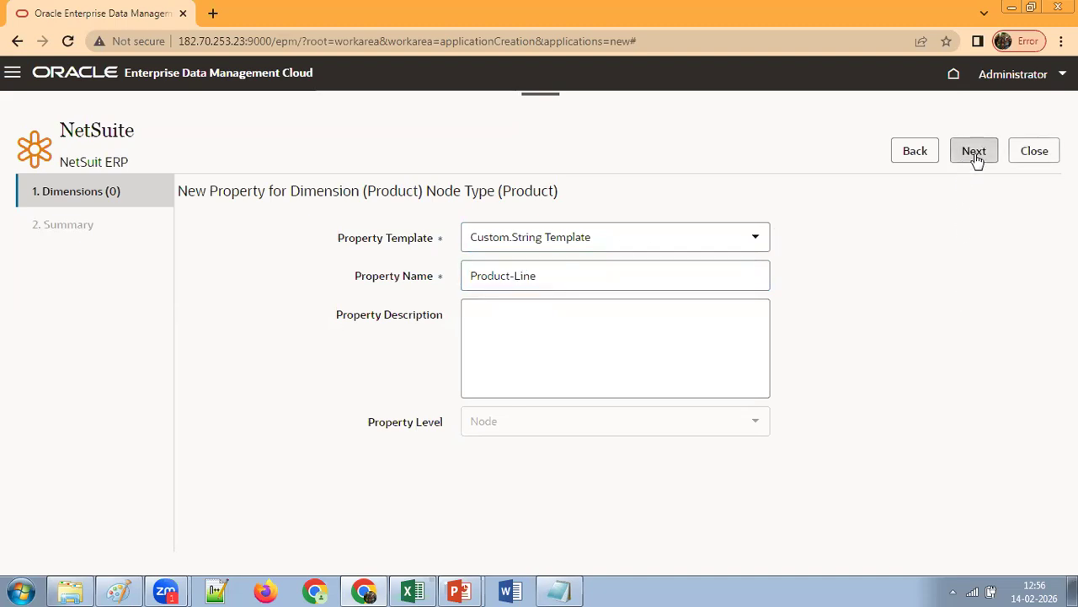
scroll(851, 311, down, 3)
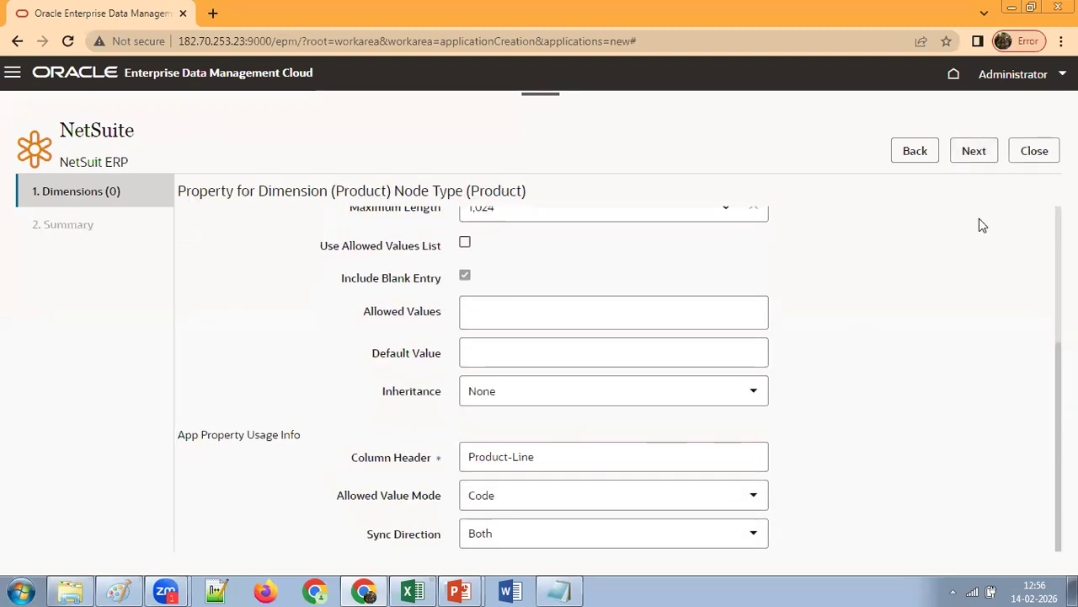
click(974, 151)
Step: Check the Product Family header in the Excel sales sheet and add the existing Custom.Product Family property, keeping its default parameters
key(alt+Tab)
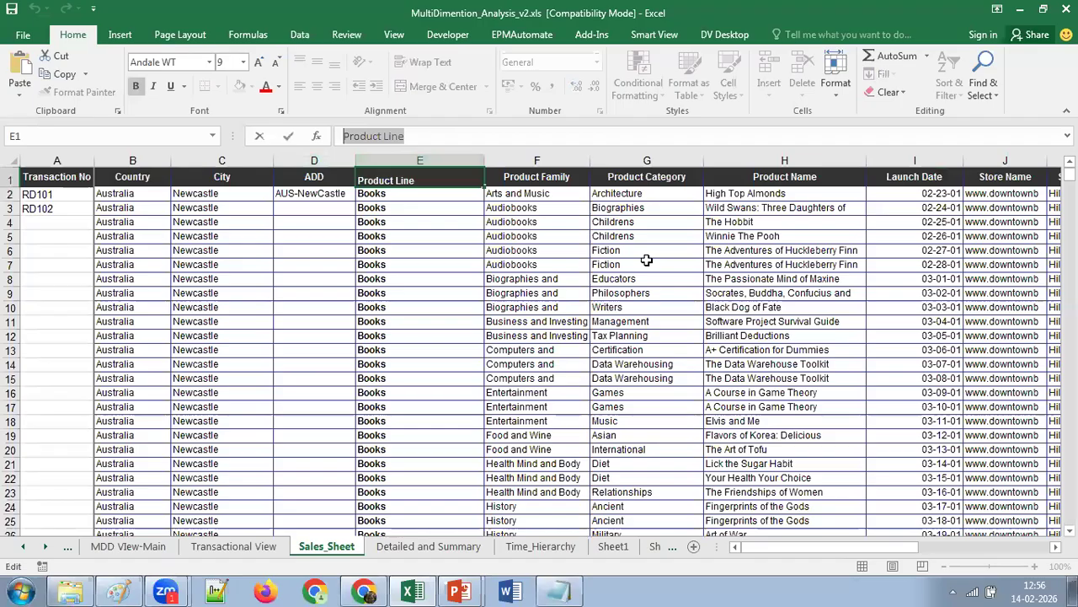
click(536, 175)
key(Escape)
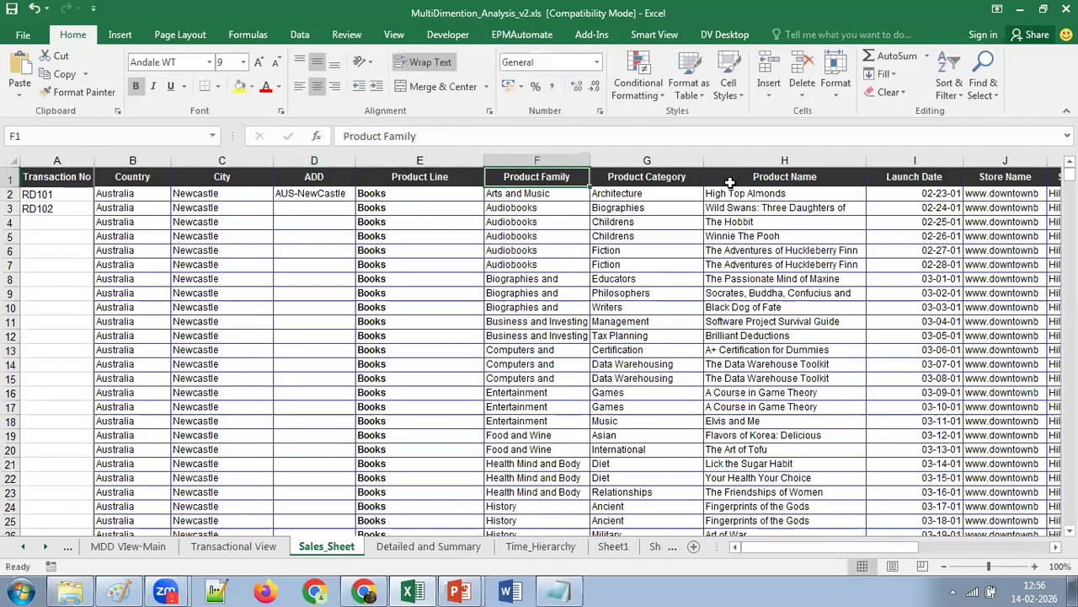
key(alt+Tab)
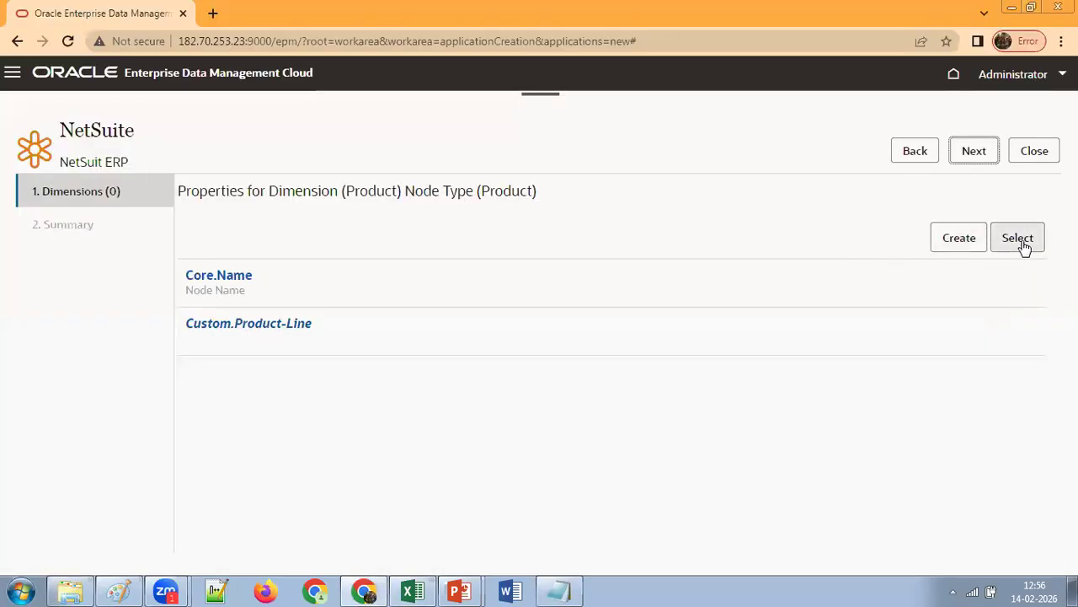
click(1020, 246)
key(alt+Tab)
key(alt+Tab)
text(Famil)
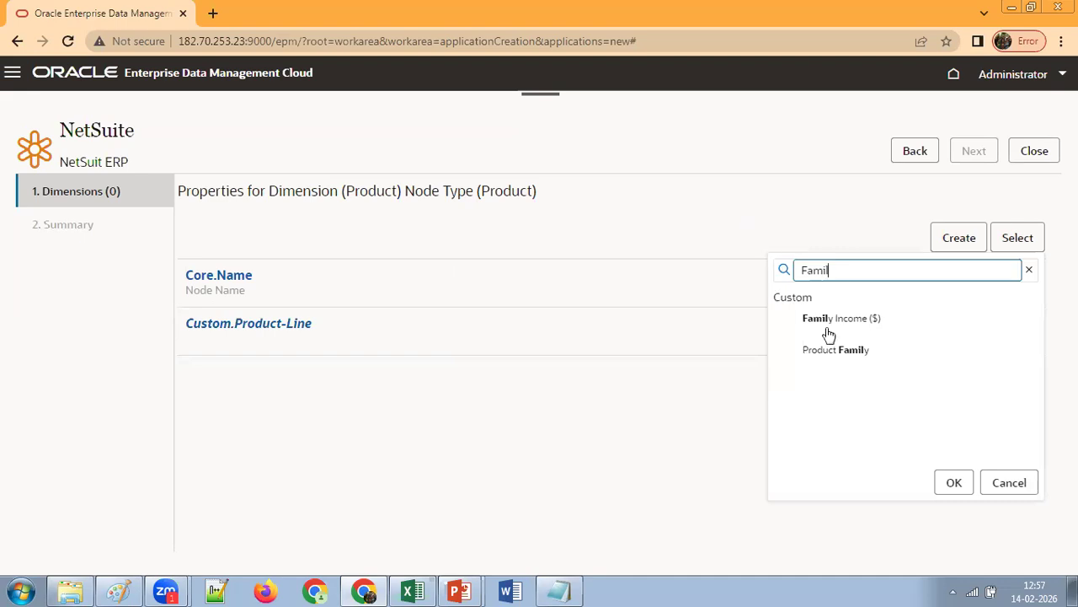
click(848, 351)
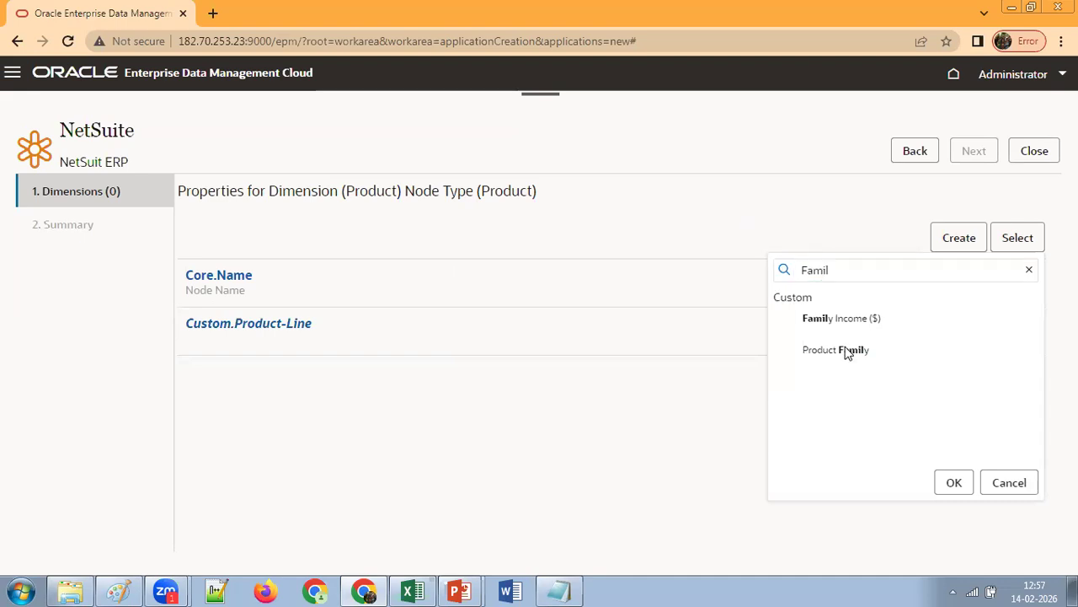
click(957, 483)
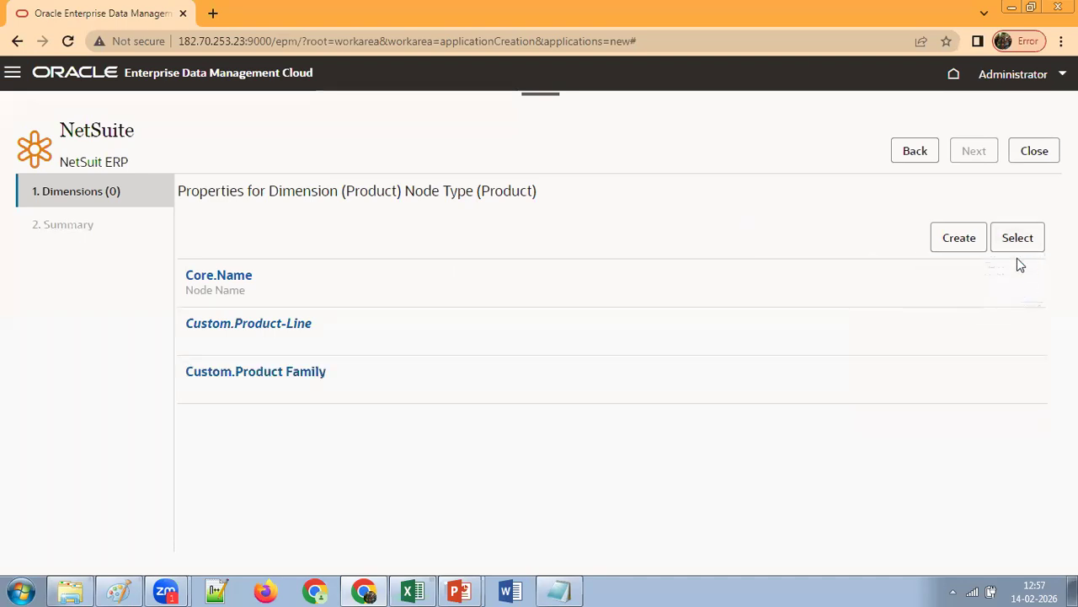
scroll(951, 342, down, 3)
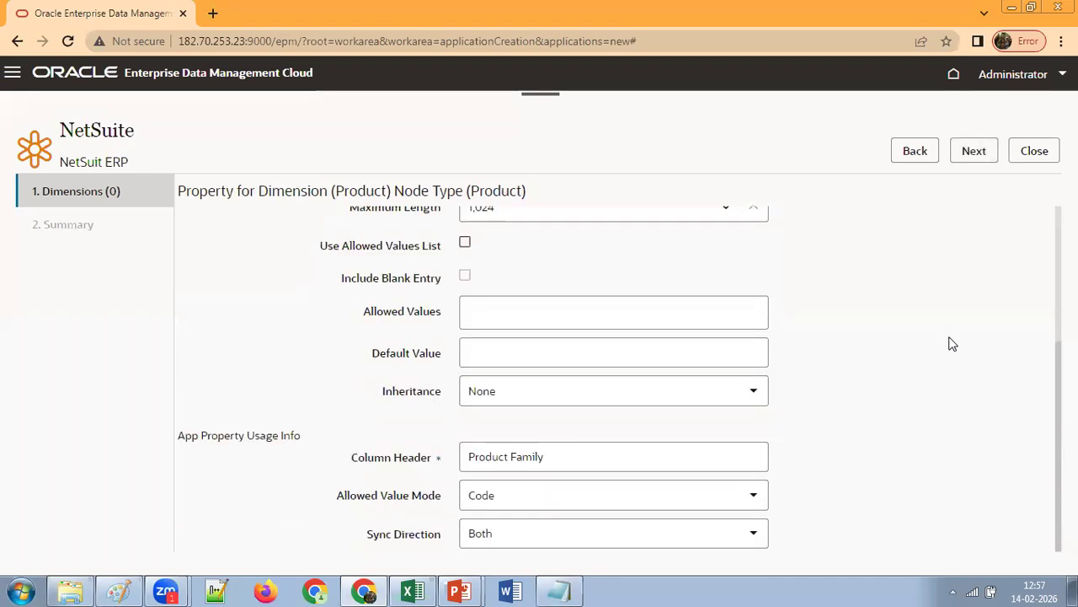
click(965, 154)
Step: Add the existing Custom.Product Category property to the Product node type, keeping its default parameters
click(1003, 243)
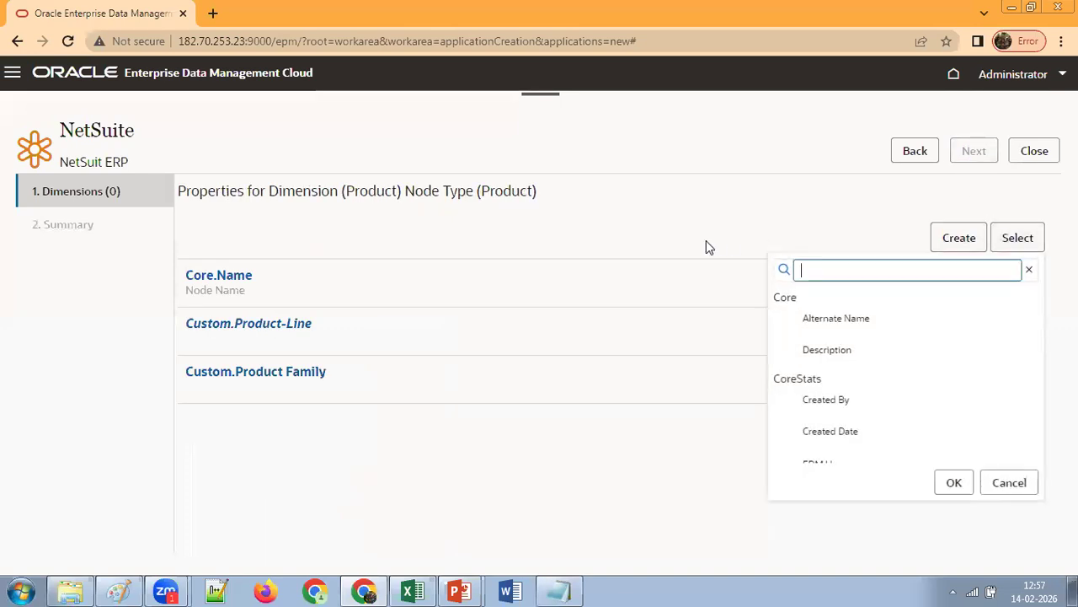
text(Catego)
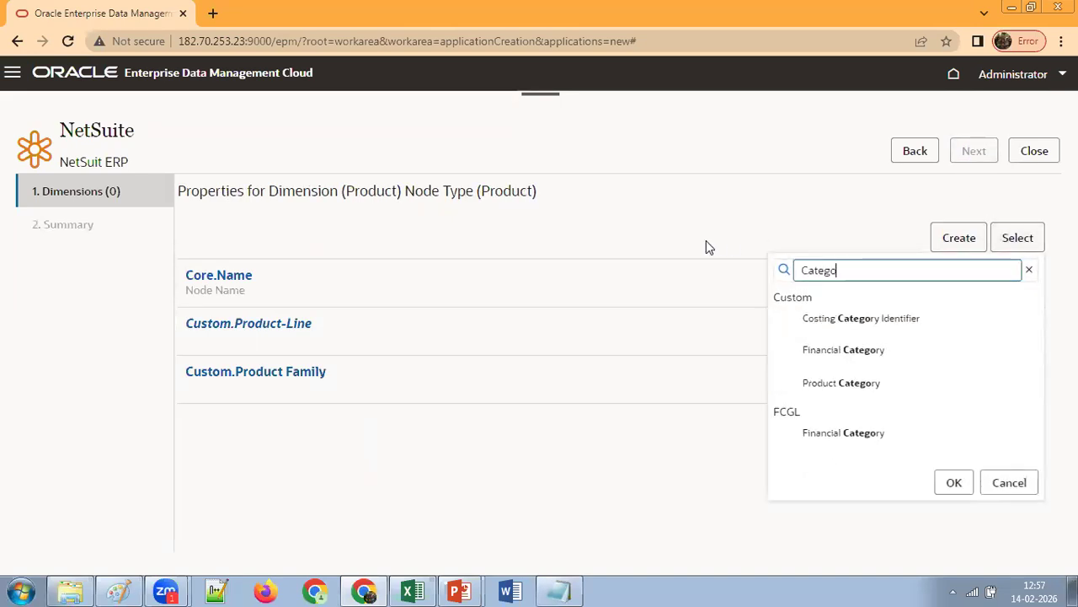
click(828, 380)
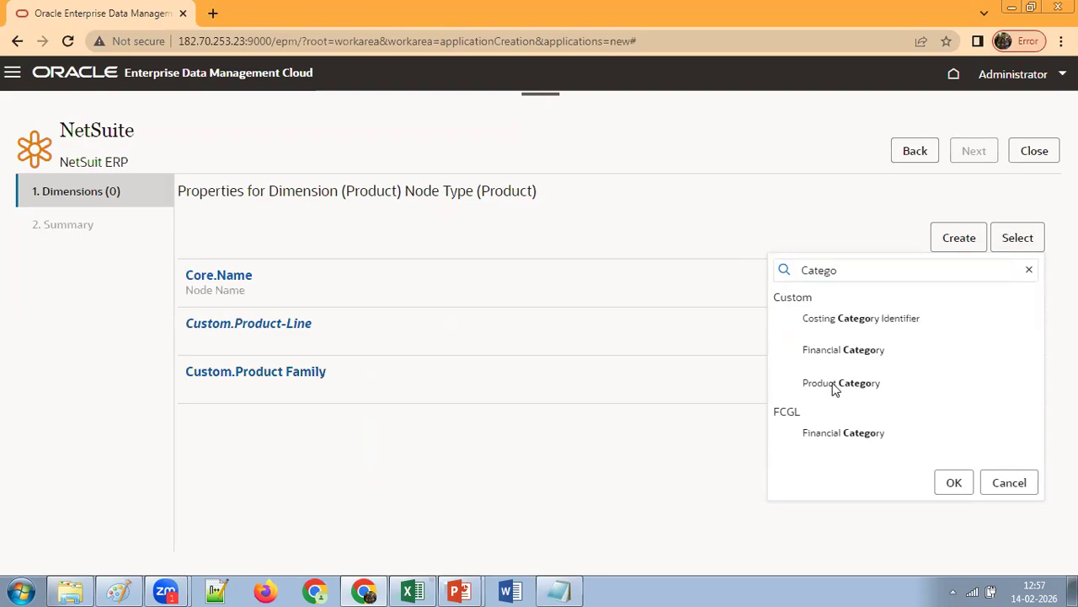
key(alt+Tab)
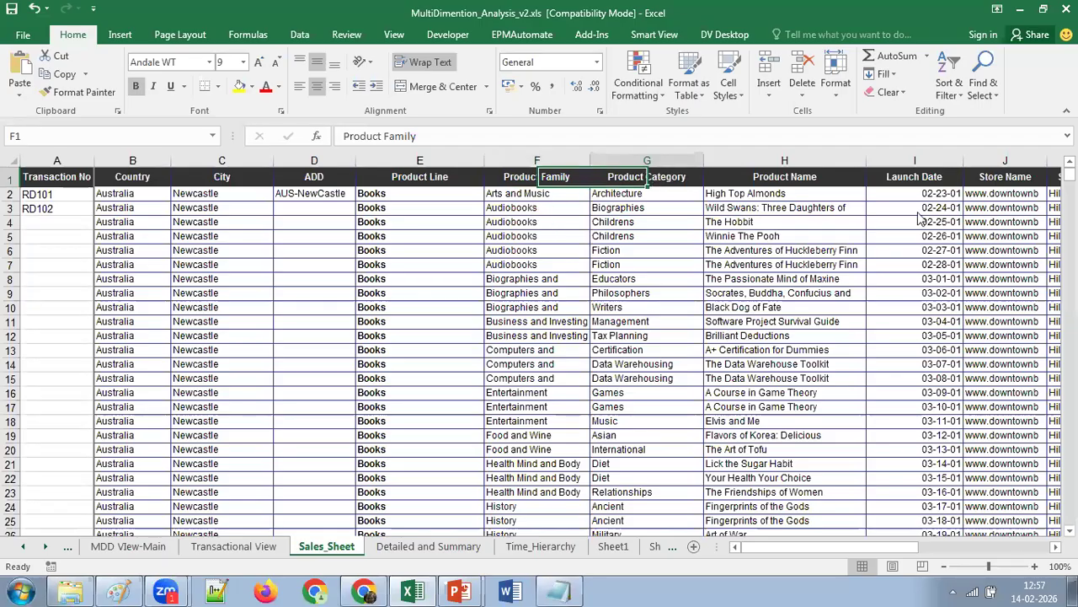
key(alt+Tab)
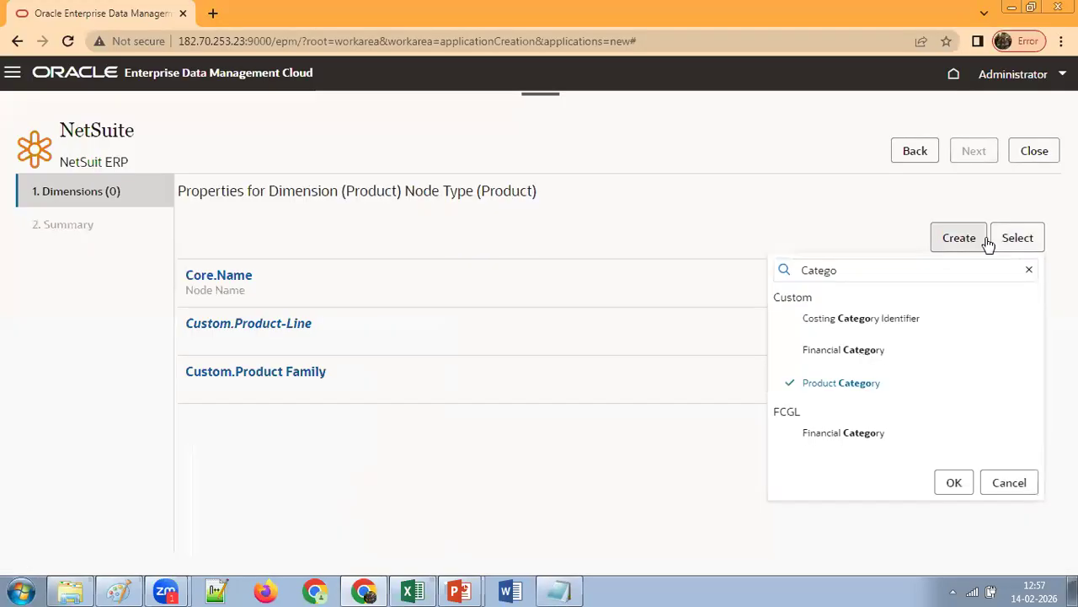
click(954, 483)
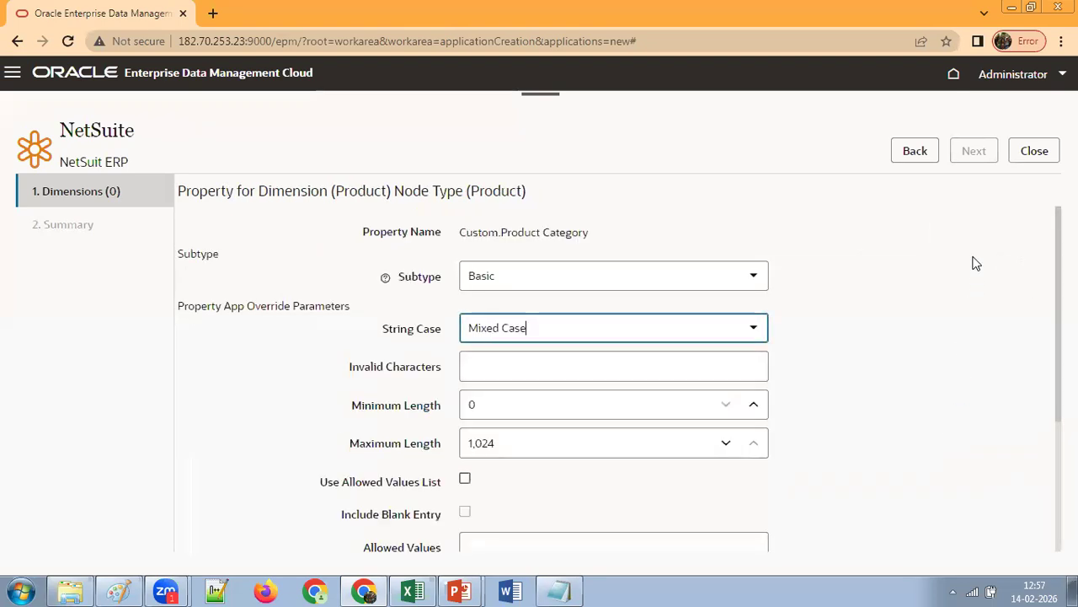
scroll(973, 268, down, 3)
click(973, 150)
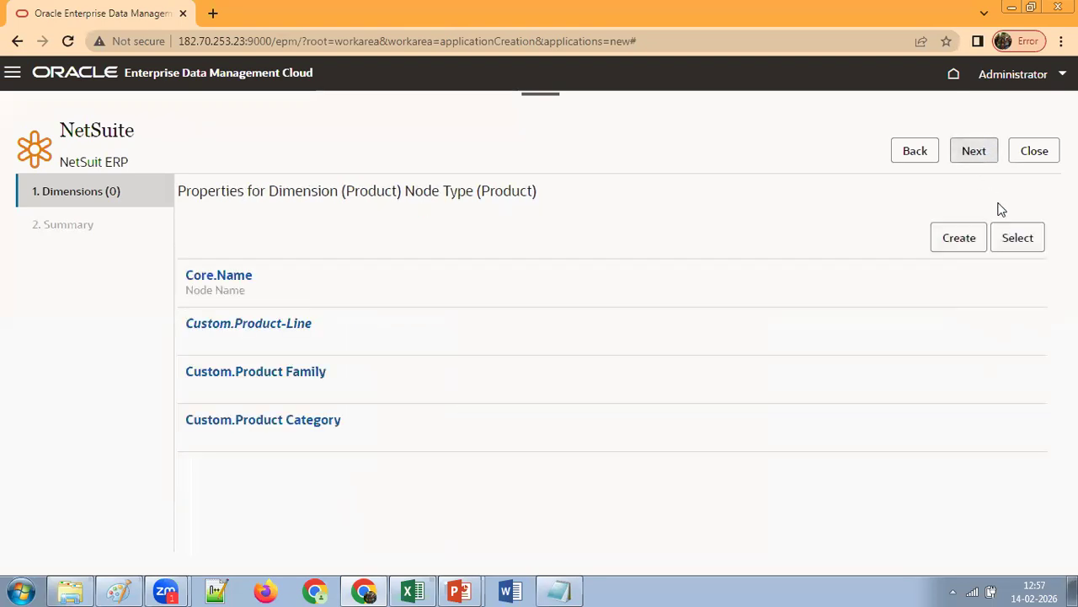
Step: Add the existing Custom.Product Name property to the Product node type, keeping its default parameters
click(1013, 241)
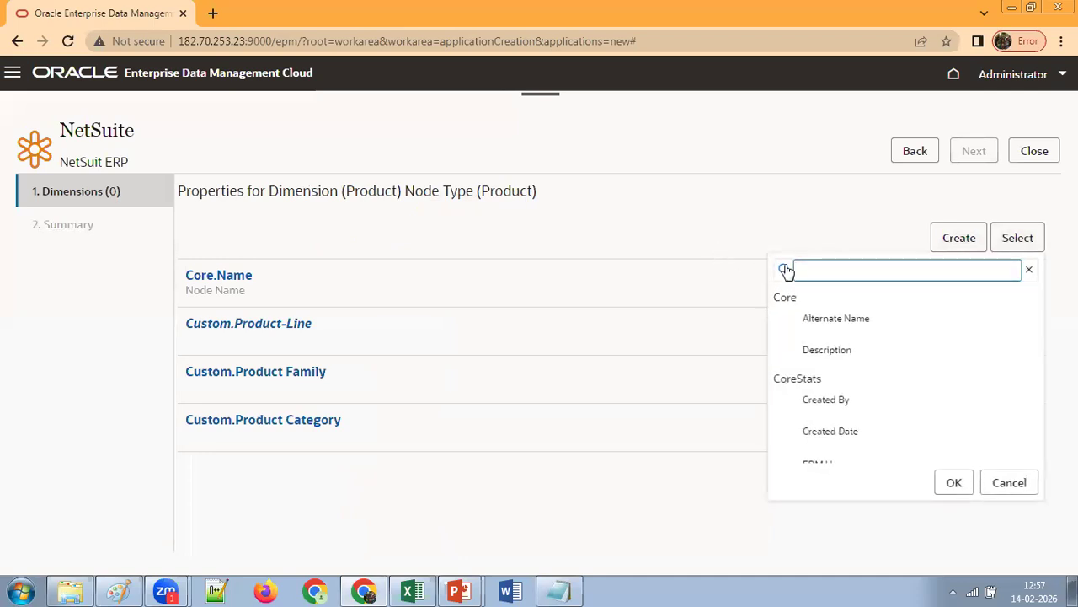
text(Prouct n)
key(BackSpace)
key(BackSpace)
key(BackSpace)
key(BackSpace)
key(BackSpace)
text(ducy)
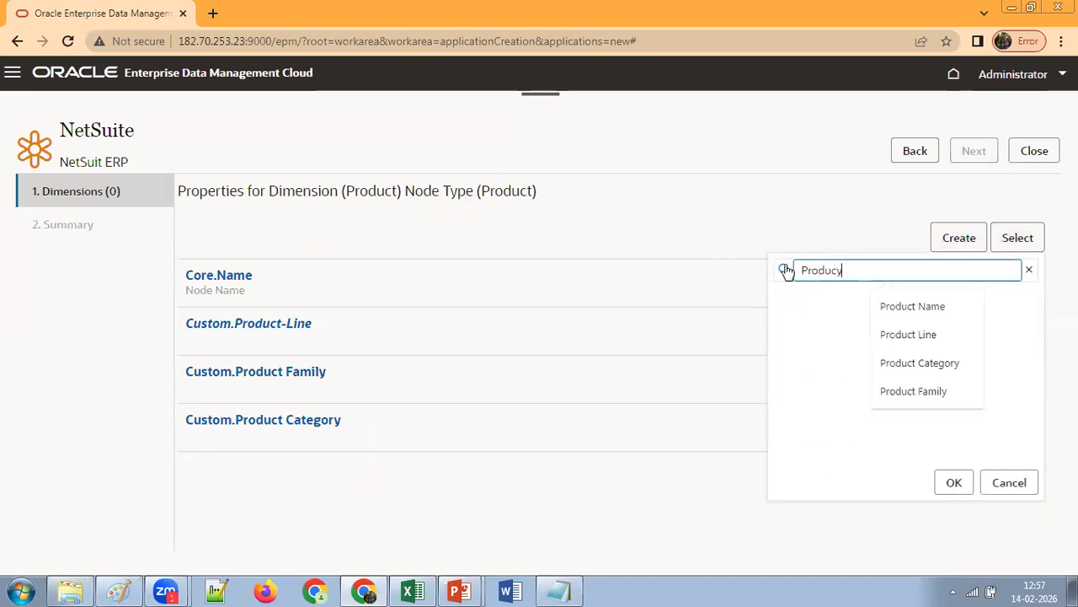
key(BackSpace)
text(t)
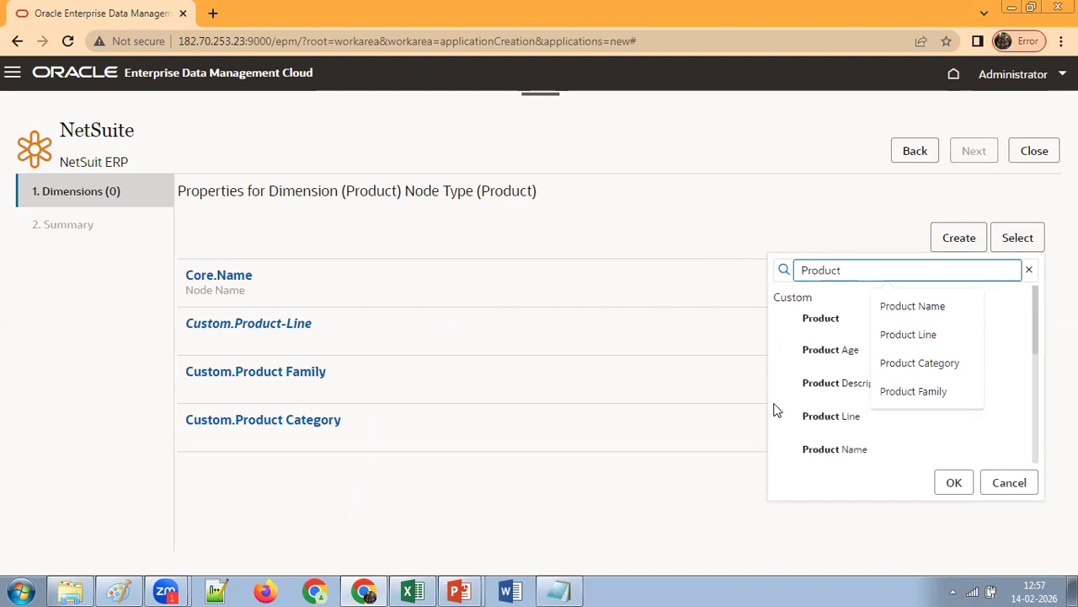
click(821, 450)
click(954, 482)
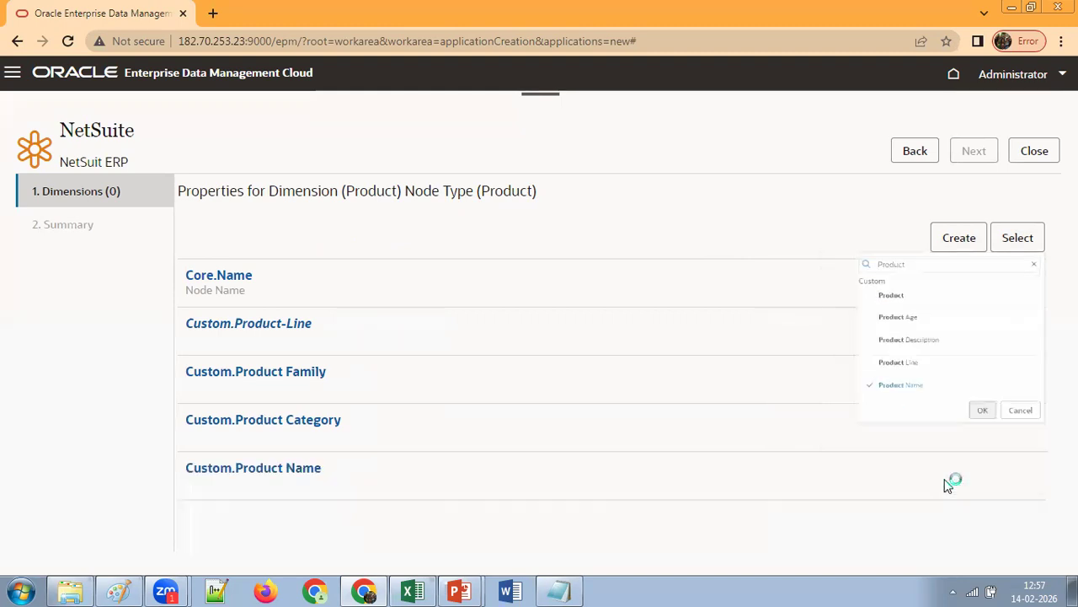
click(932, 472)
scroll(906, 442, down, 3)
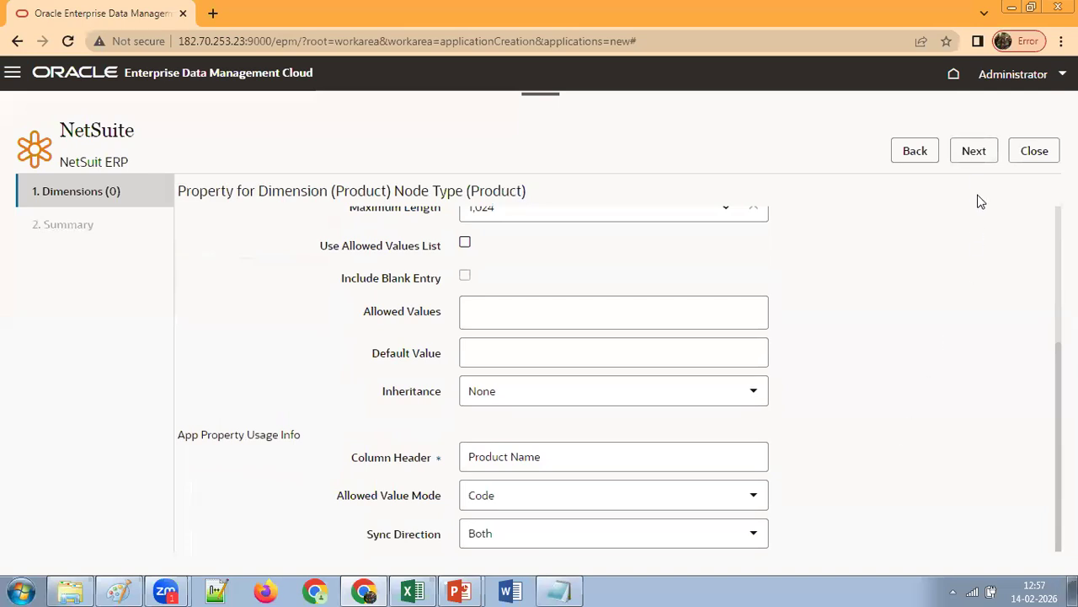
click(978, 158)
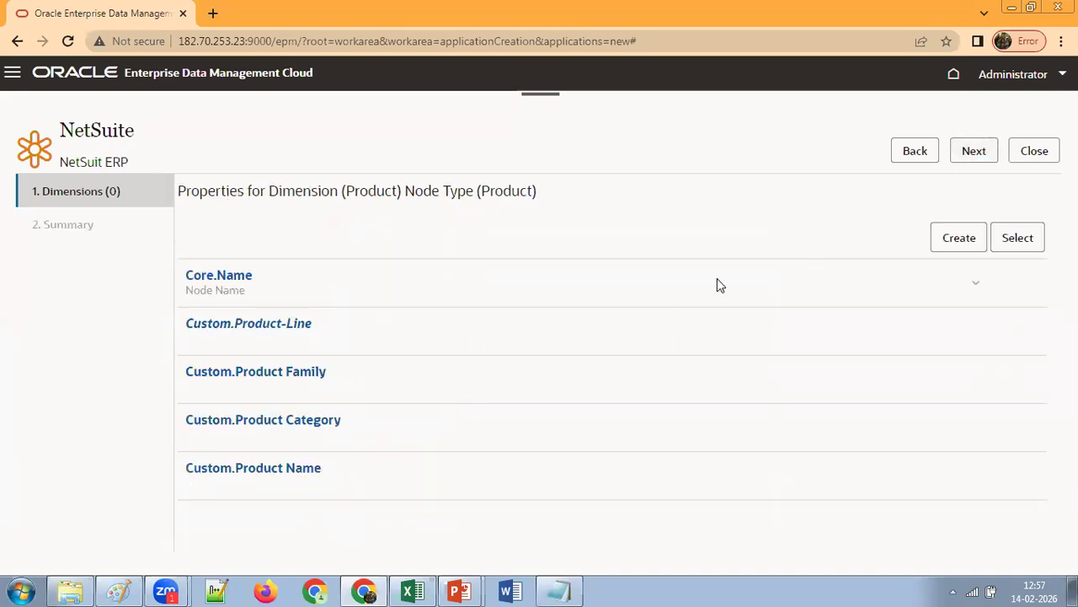
Step: Accept Product as the dimension's default node type for import and export, and complete the NetSuite application registration
click(977, 161)
click(979, 162)
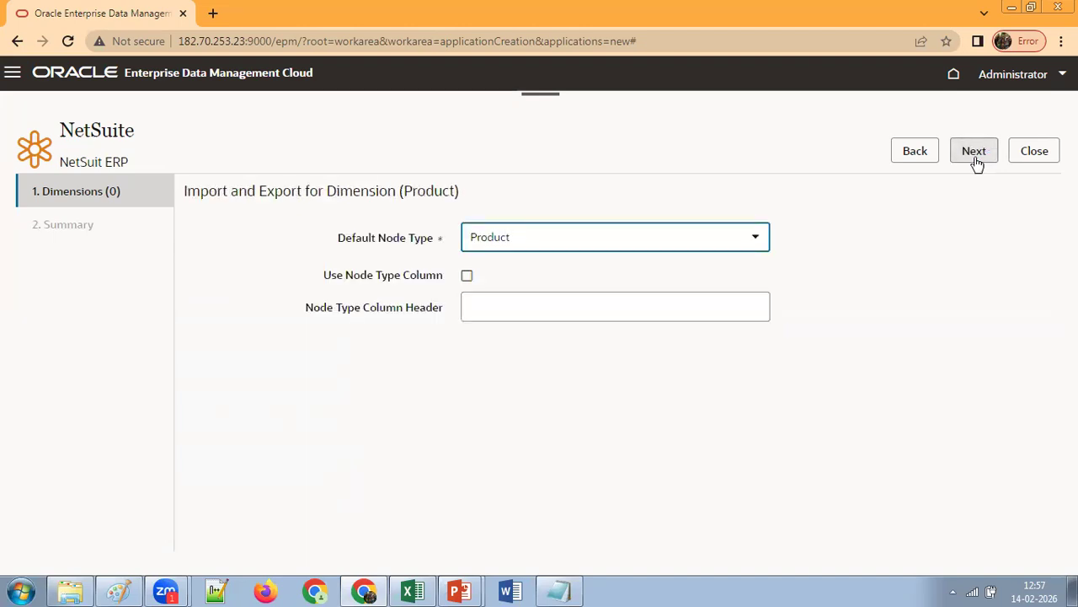
click(976, 160)
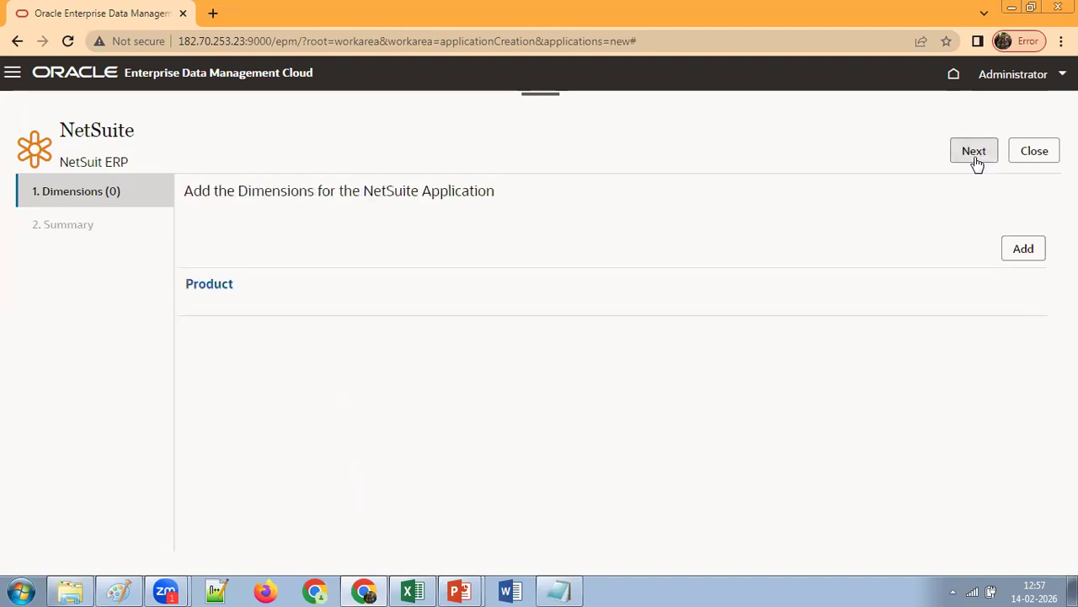
click(975, 160)
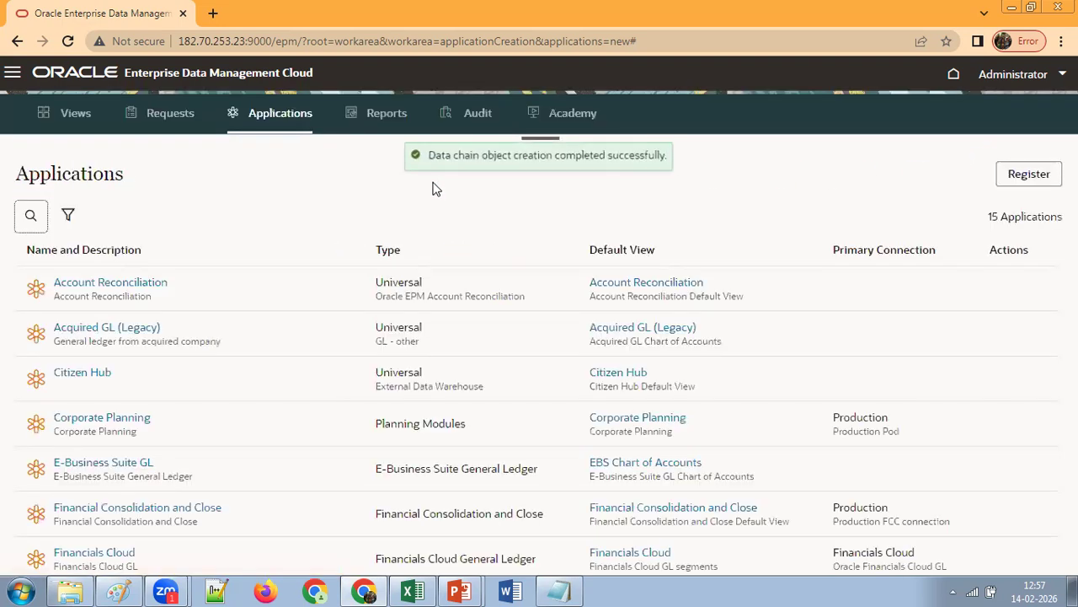
drag(578, 156, 706, 165)
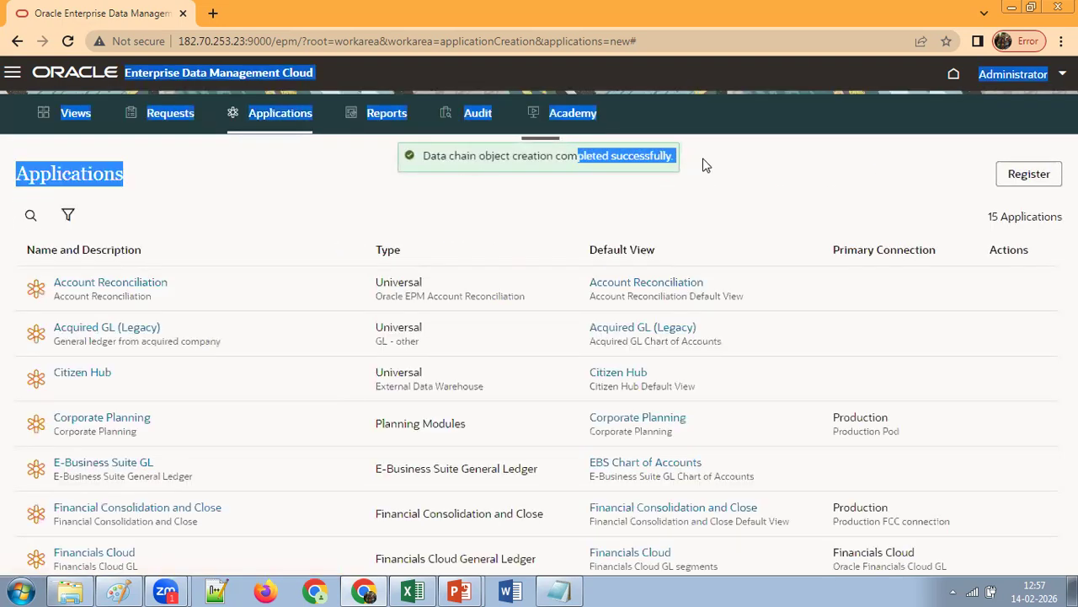
click(645, 159)
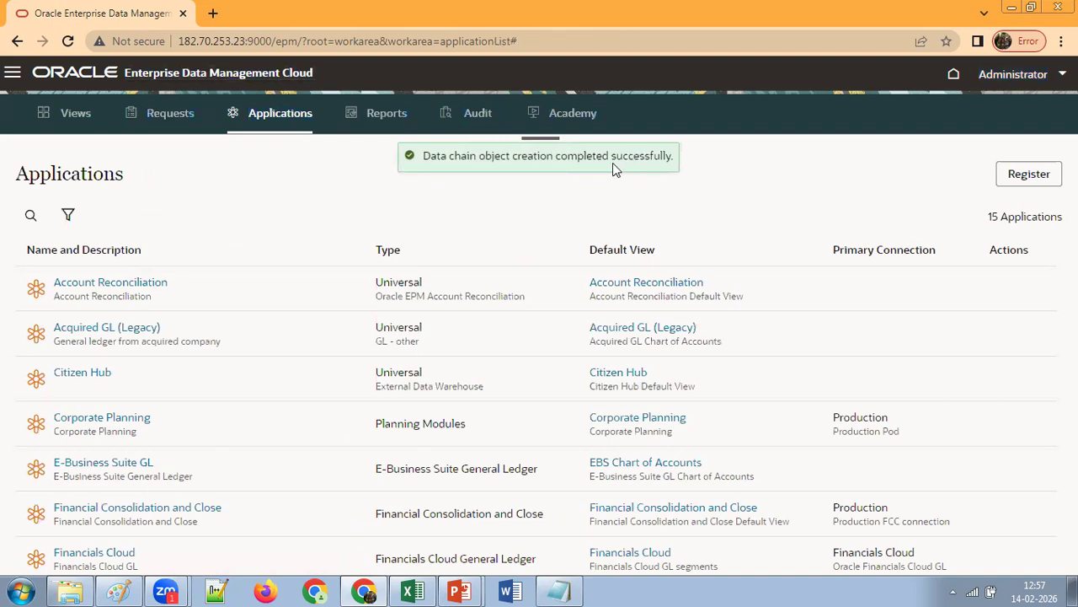
Step: Search the views for NetSuite and open the NetSuite (1) view
click(76, 114)
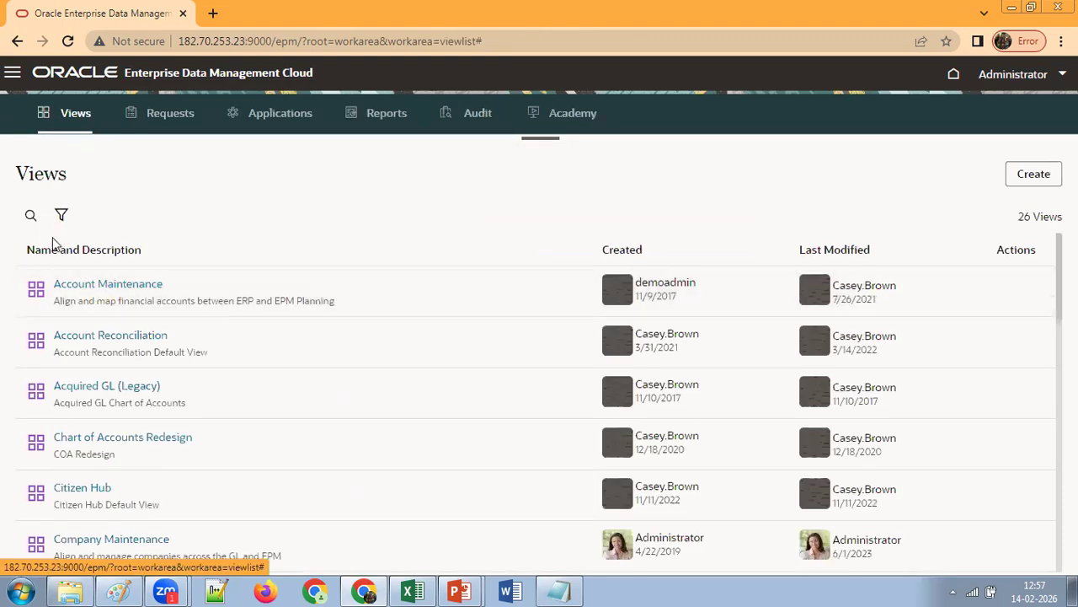
click(35, 217)
text(NetSUite)
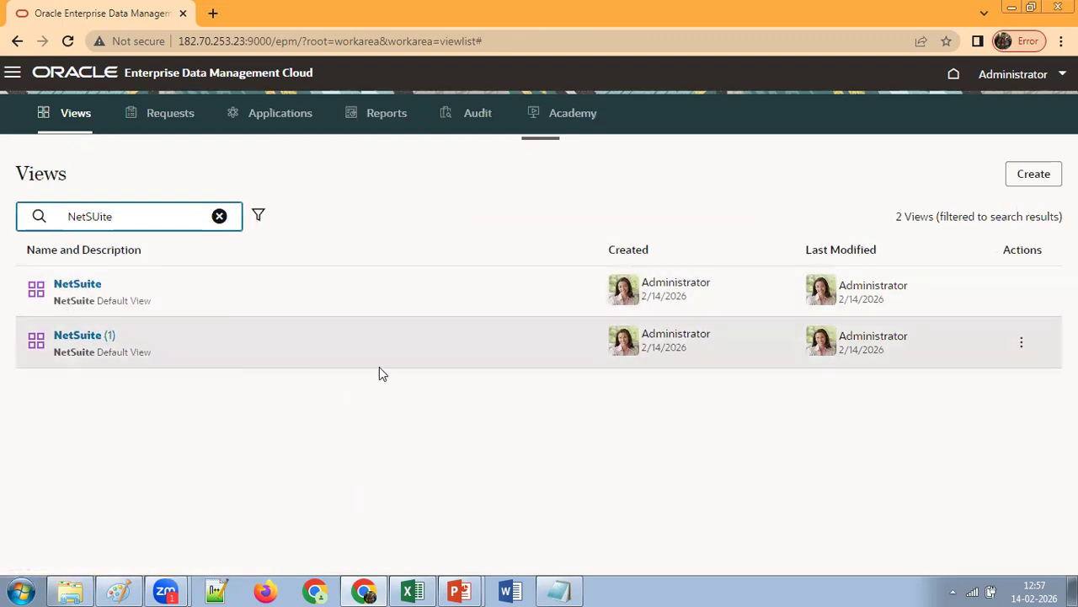
click(72, 335)
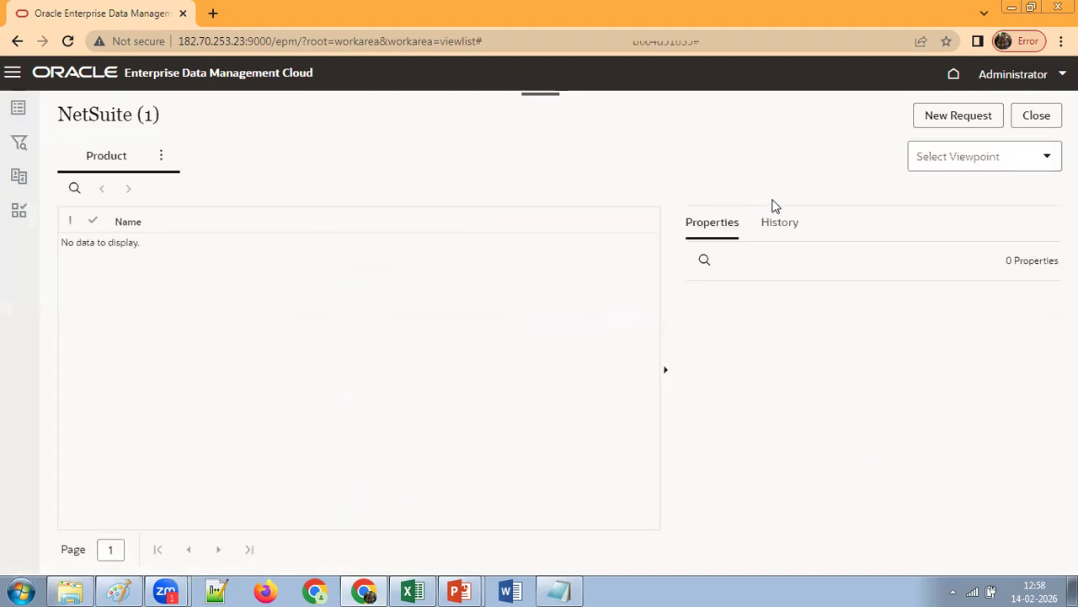
Step: Start a new request in the NetSuite (1) view and add a new Product node named P_000
click(957, 115)
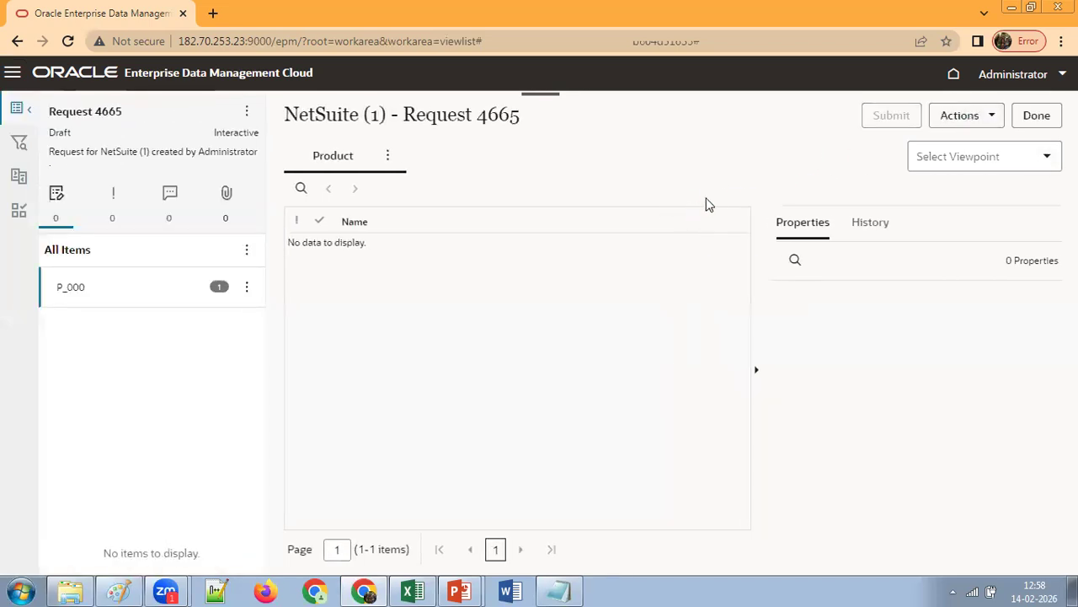
click(733, 188)
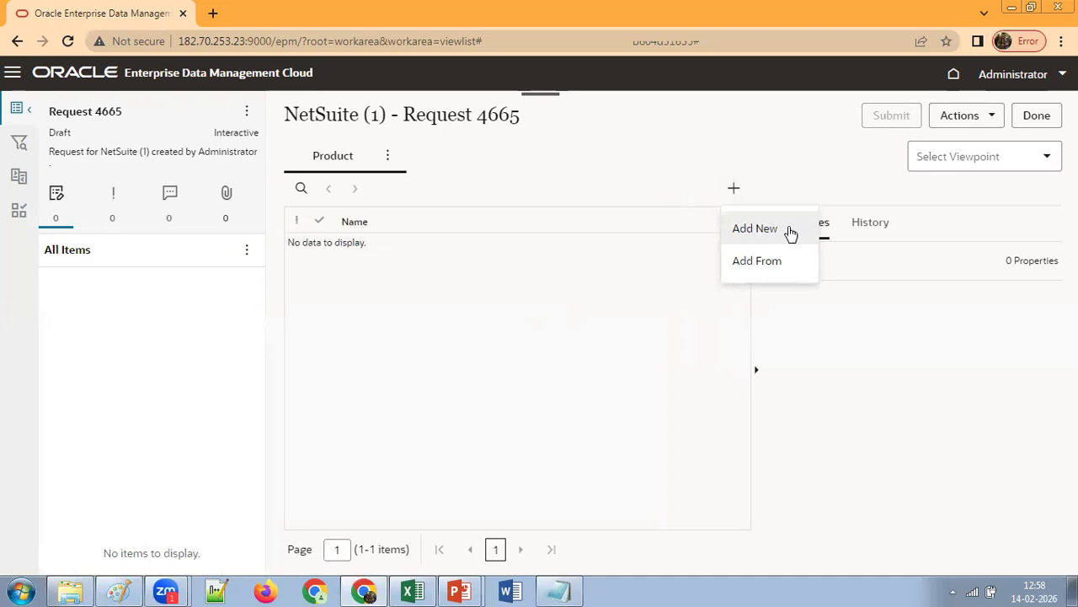
click(755, 229)
click(975, 302)
text(P_100)
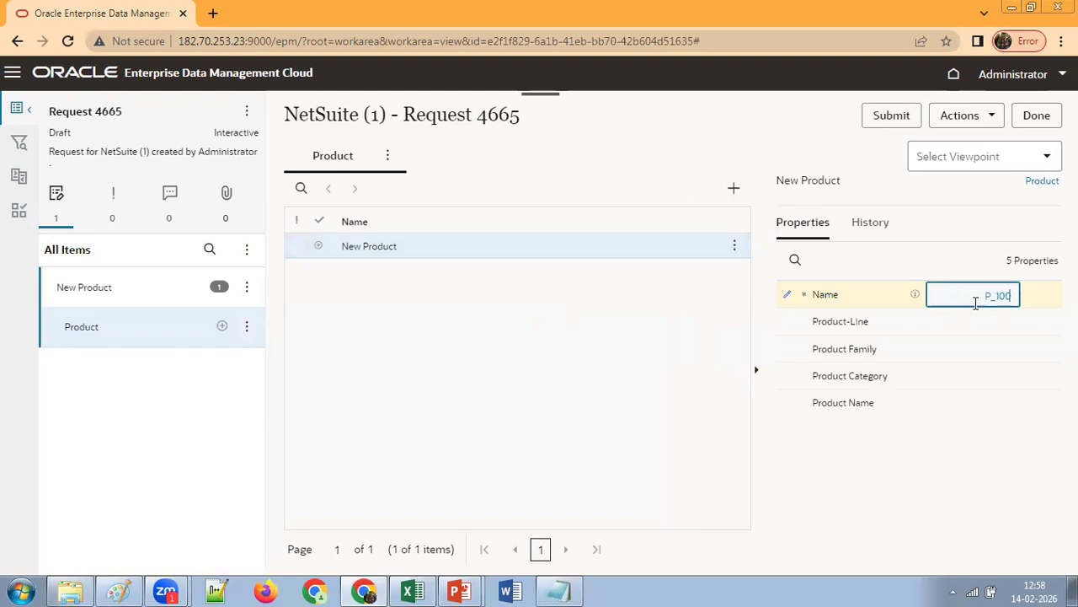
Step: Copy the value Books from cell E2 of the Excel sales sheet into the Product-Line property of P_000
click(963, 330)
key(alt+Tab)
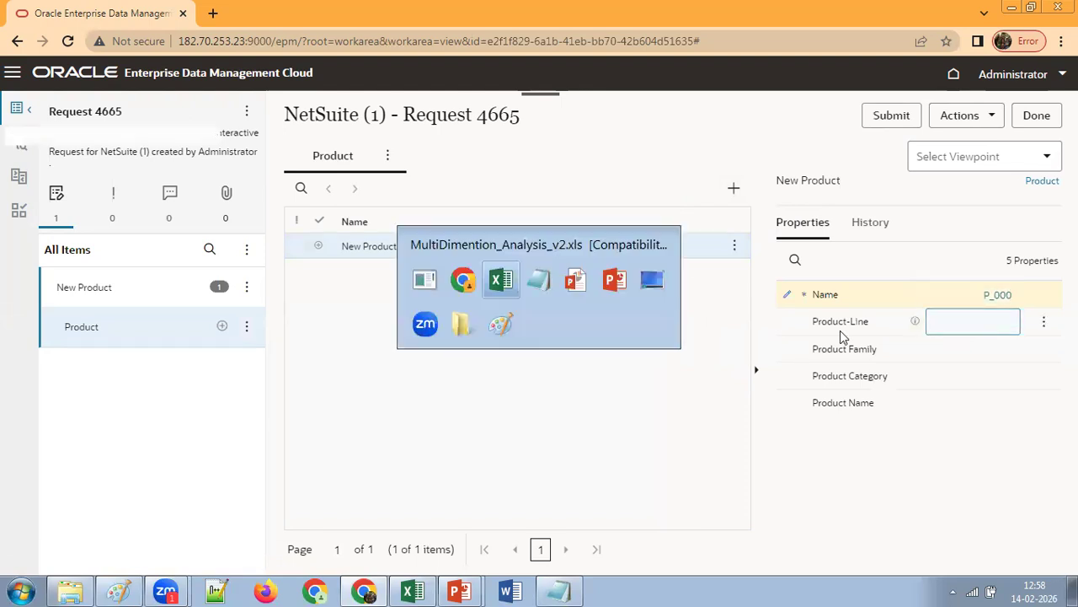
click(361, 194)
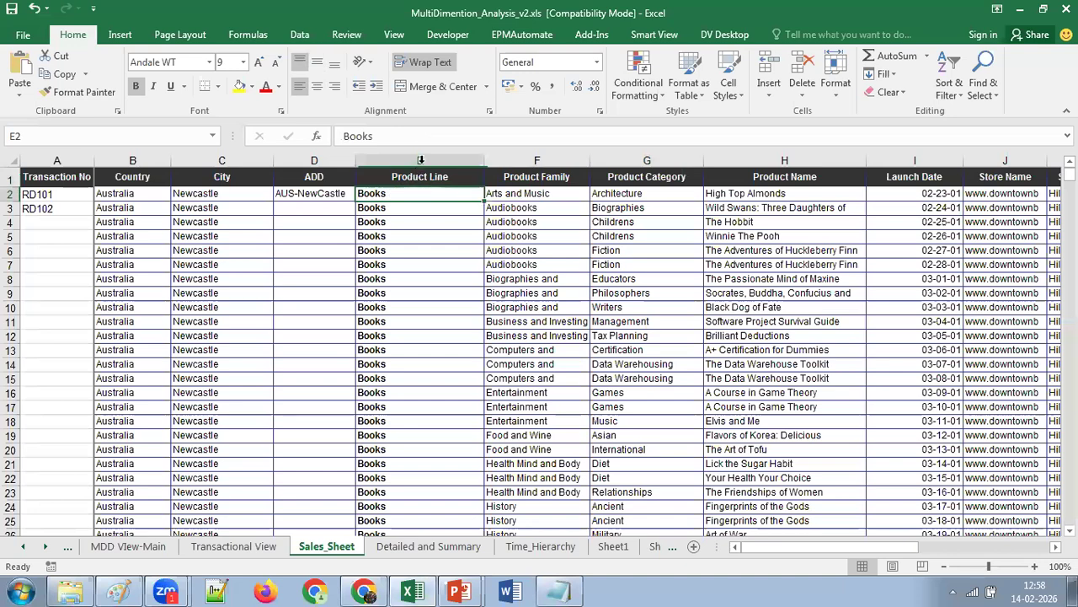
double_click(355, 136)
key(ctrl+c)
key(alt+Tab)
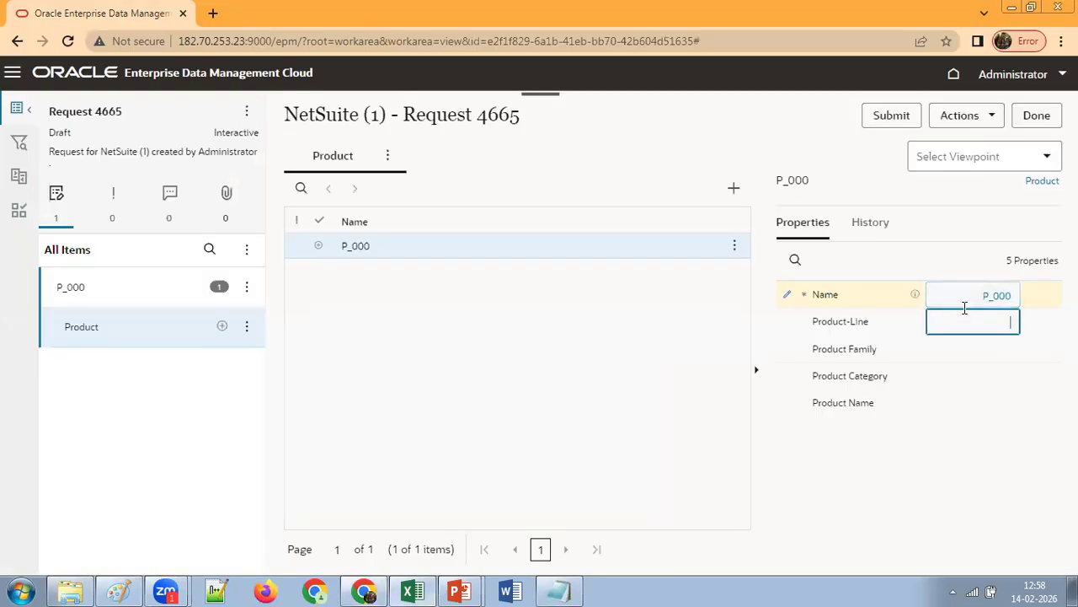
key(ctrl+v)
Step: Copy the value Arts and Music from cell F2 of the Excel sales sheet into the Product Family property of P_000
click(963, 349)
key(alt+Tab)
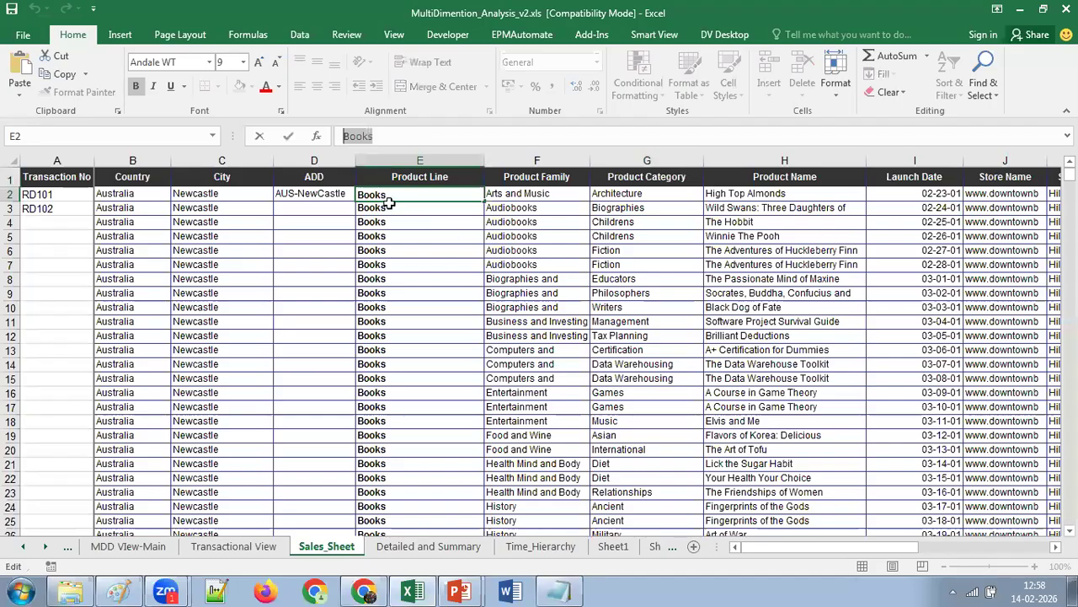
click(507, 194)
drag(416, 136, 343, 135)
key(ctrl+c)
key(alt+Tab)
key(ctrl+v)
Step: Copy the value Architecture from cell G2 of the Excel sales sheet into the Product Category property of P_000
key(alt+Tab)
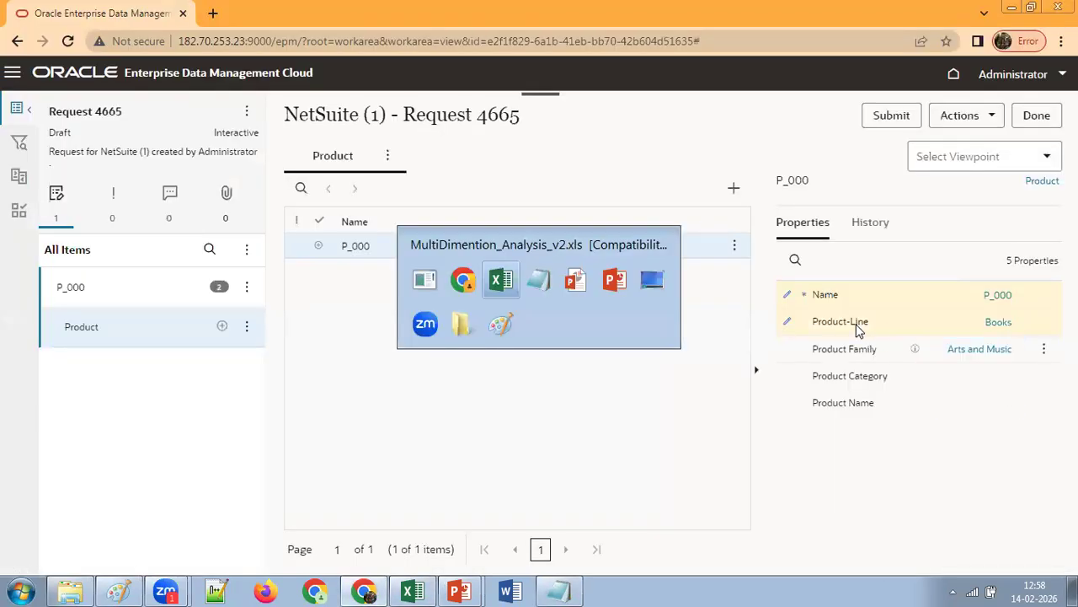
click(617, 197)
drag(406, 137, 347, 139)
key(ctrl+c)
key(alt+Tab)
click(958, 371)
key(ctrl+v)
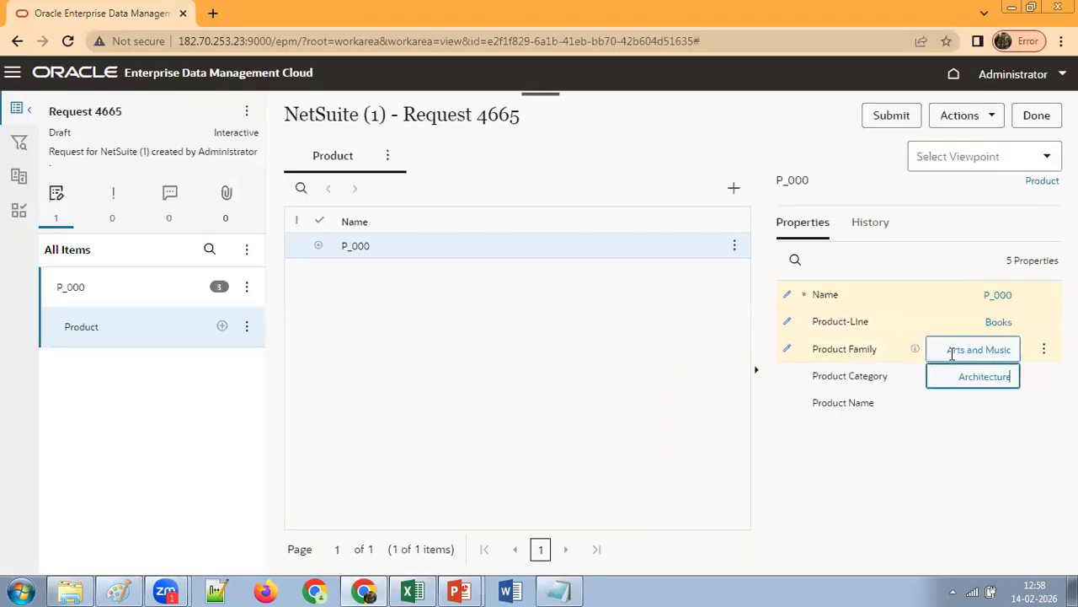
Step: Copy High Top Almonds from cell H2 of the Excel sales sheet into P_000's Product Name property and submit the request
key(alt+Tab)
click(759, 192)
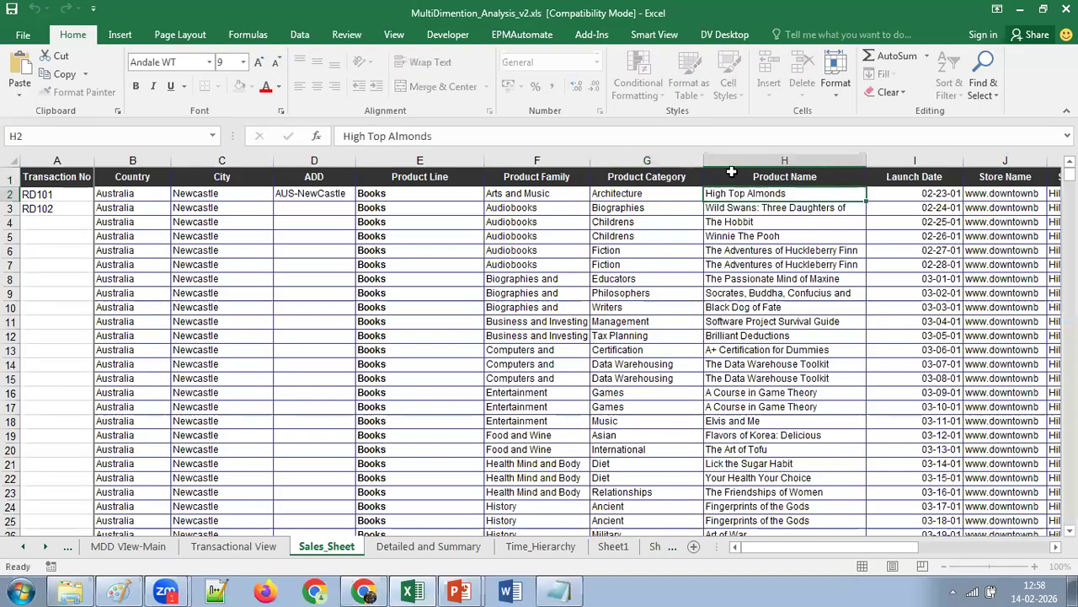
drag(344, 137, 432, 136)
key(ctrl+c)
key(alt+Tab)
click(935, 403)
key(ctrl+v)
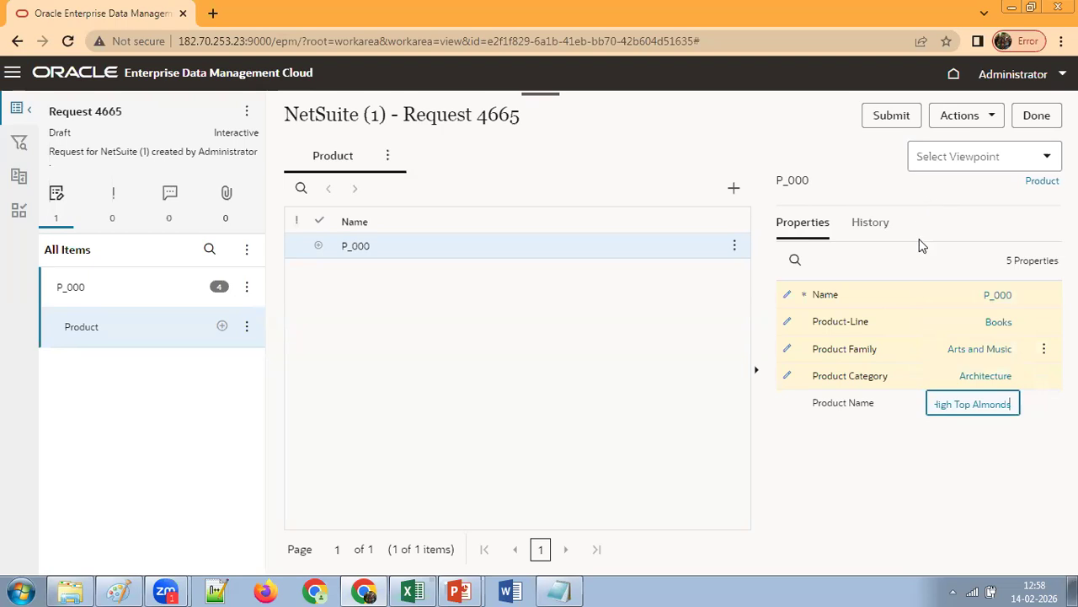
click(906, 117)
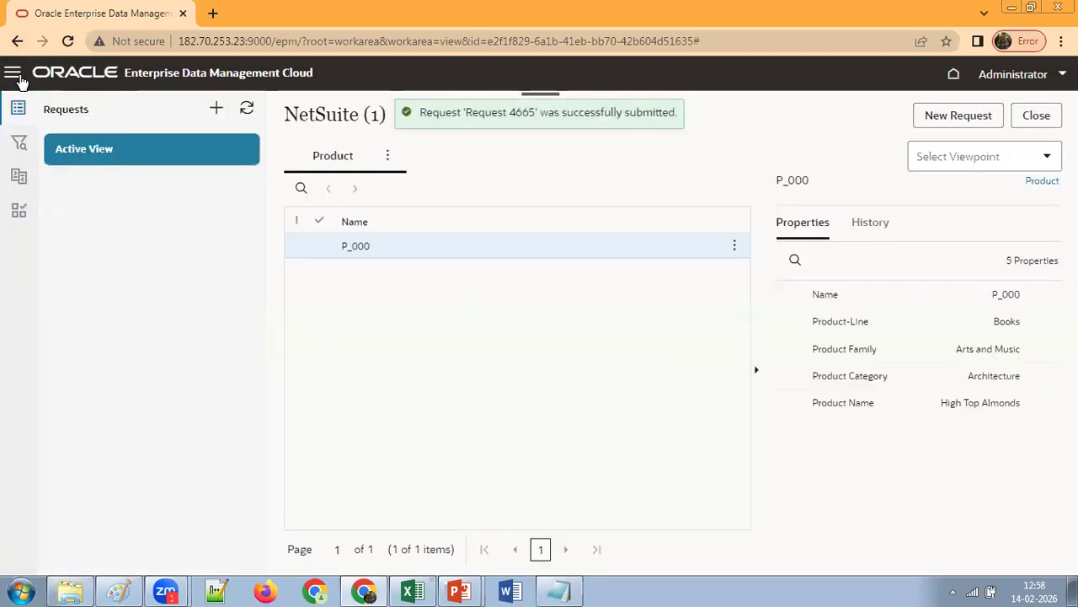
Step: Search the applications for Netsu and open the NetSuite application's registration for modification
click(17, 78)
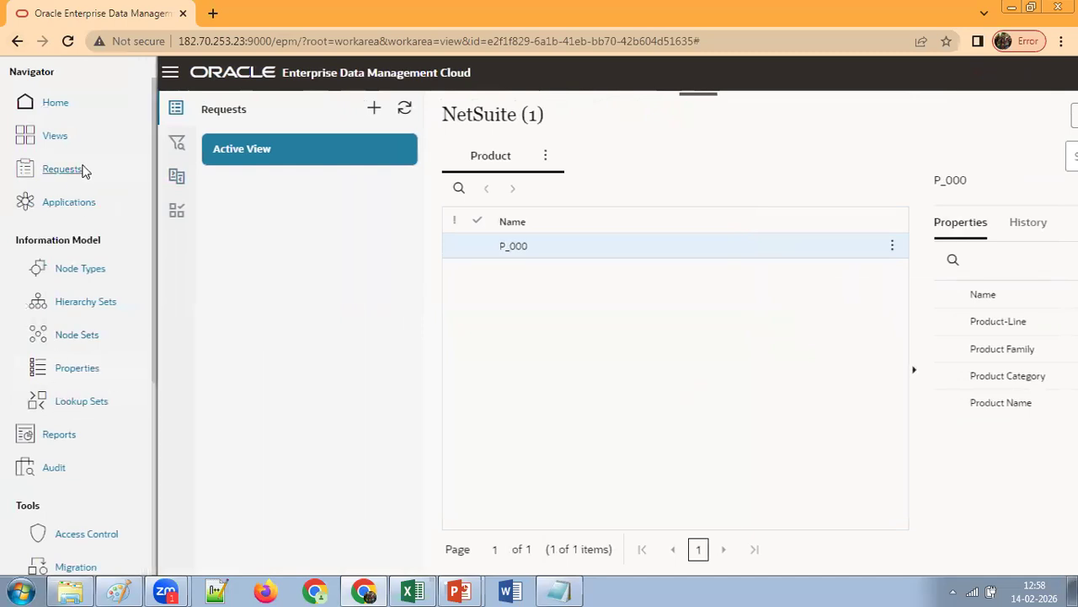
click(70, 204)
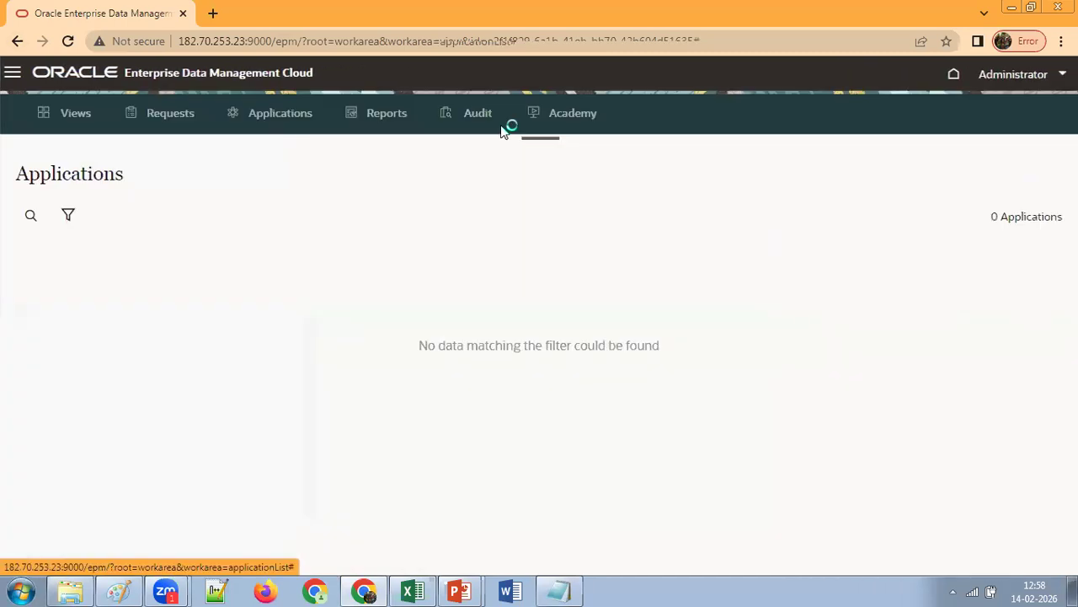
click(31, 217)
text(Ney)
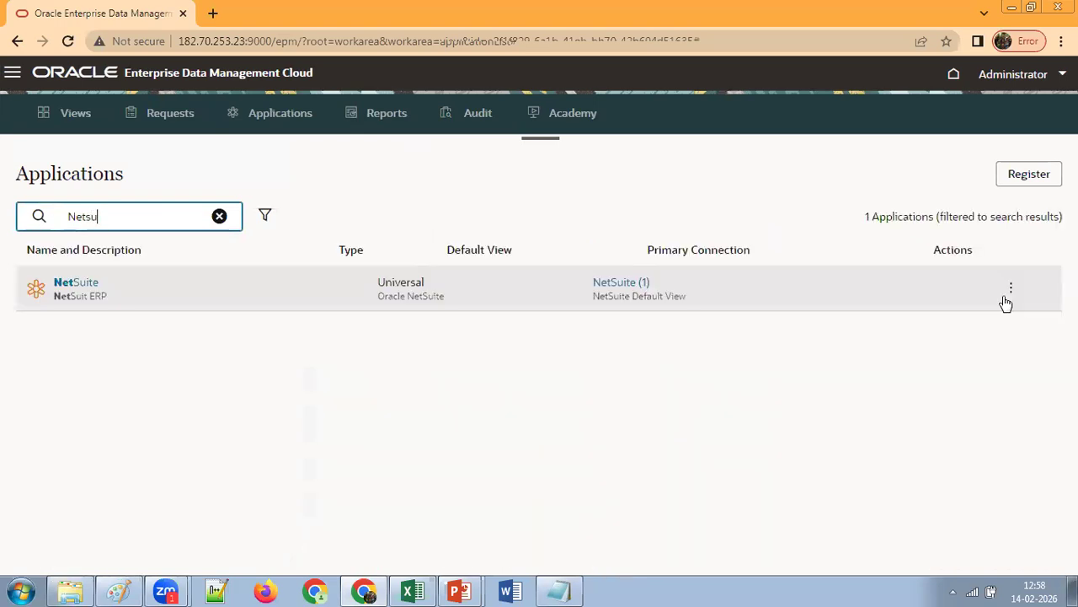
click(1012, 292)
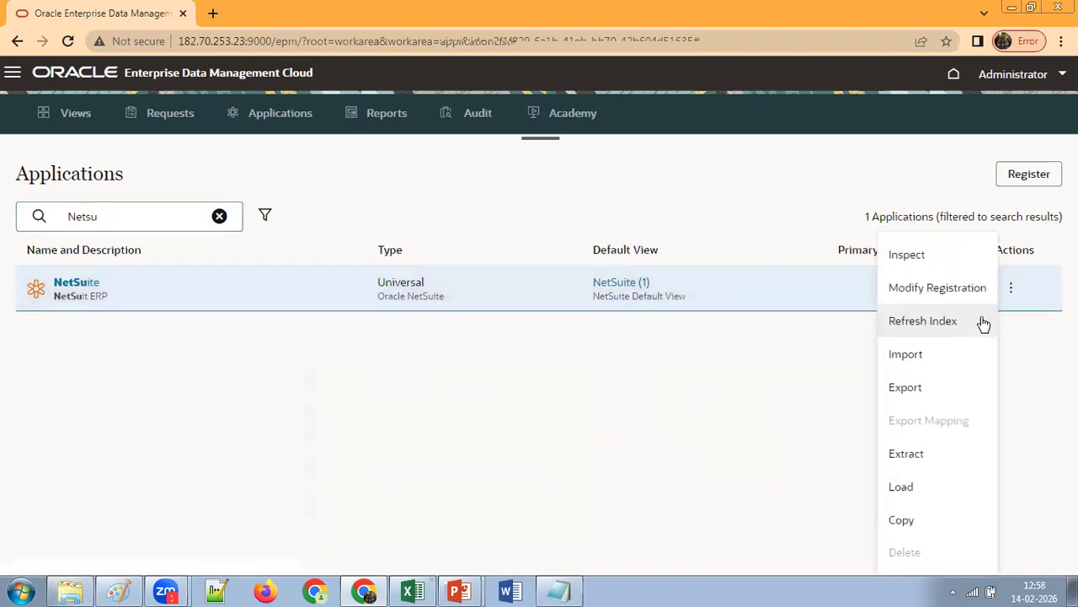
click(953, 291)
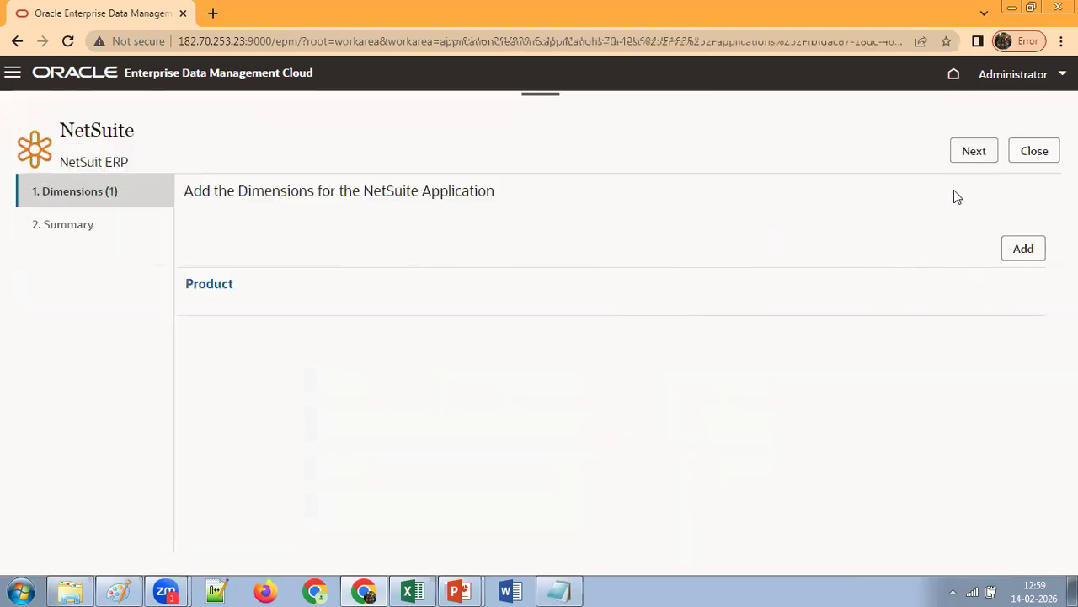
Step: Go through the Product dimension's registration to the properties of its Product node type
click(974, 153)
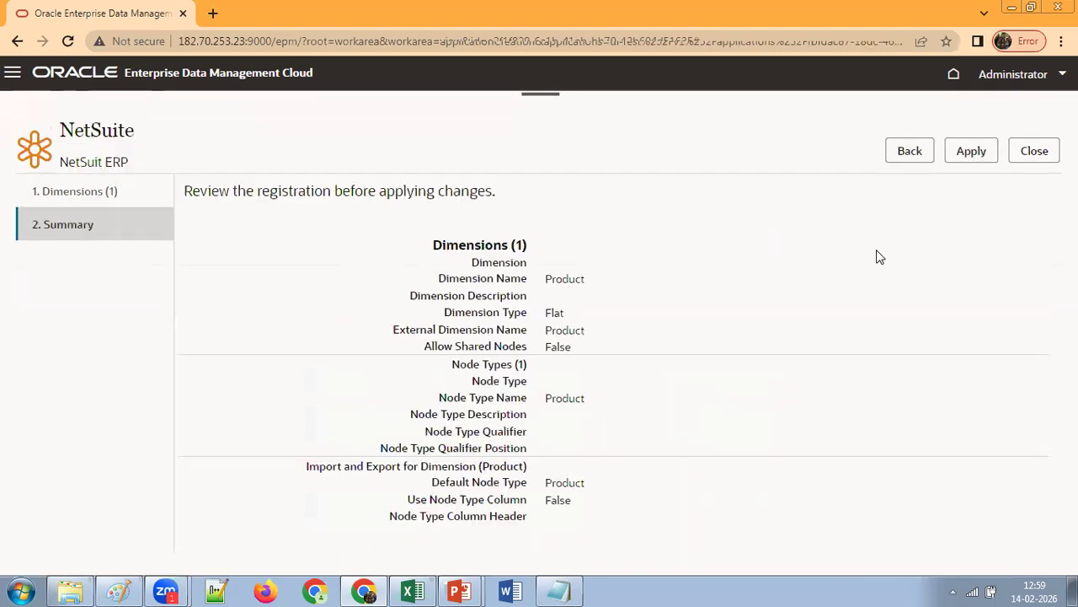
click(908, 150)
click(201, 287)
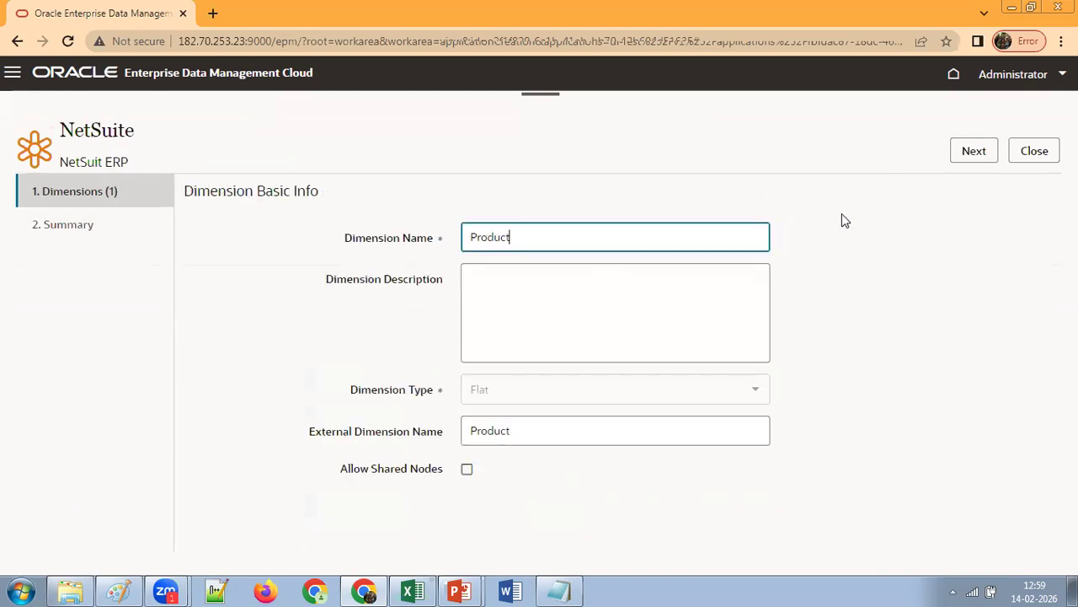
click(964, 156)
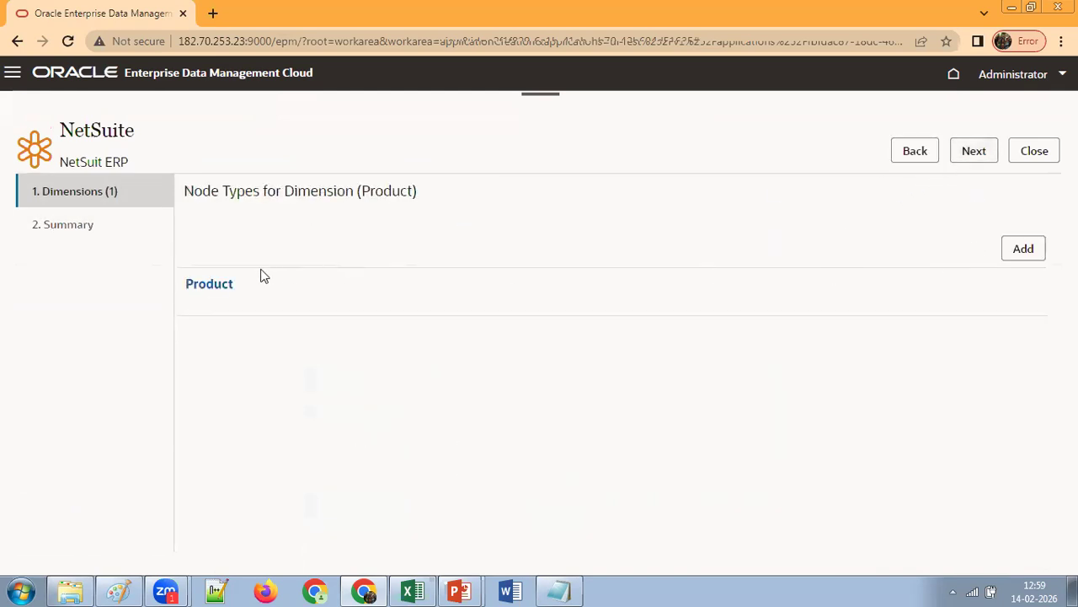
click(971, 153)
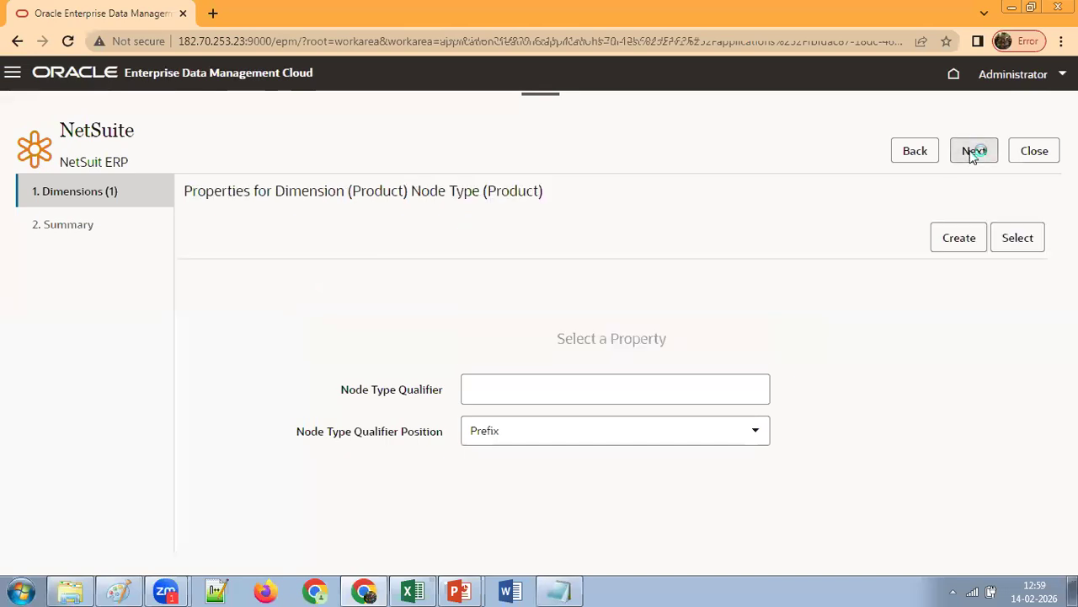
Step: Add the existing Custom.ProductLaunch_Date property to the Product node type, without a default value
click(1017, 240)
text(Lacn)
key(BackSpace)
text(un)
click(847, 350)
click(950, 482)
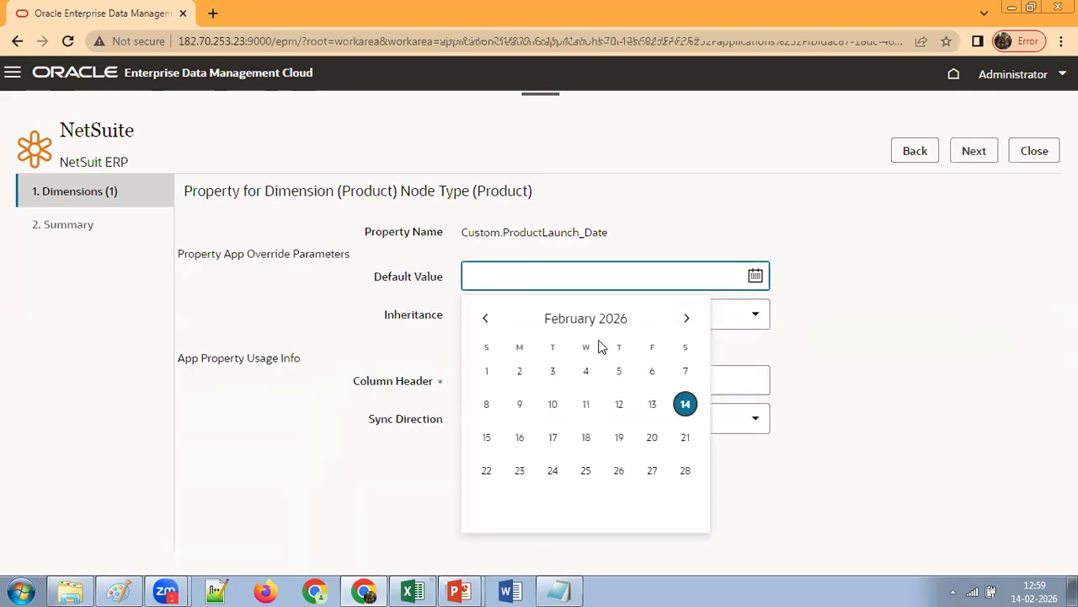
click(972, 156)
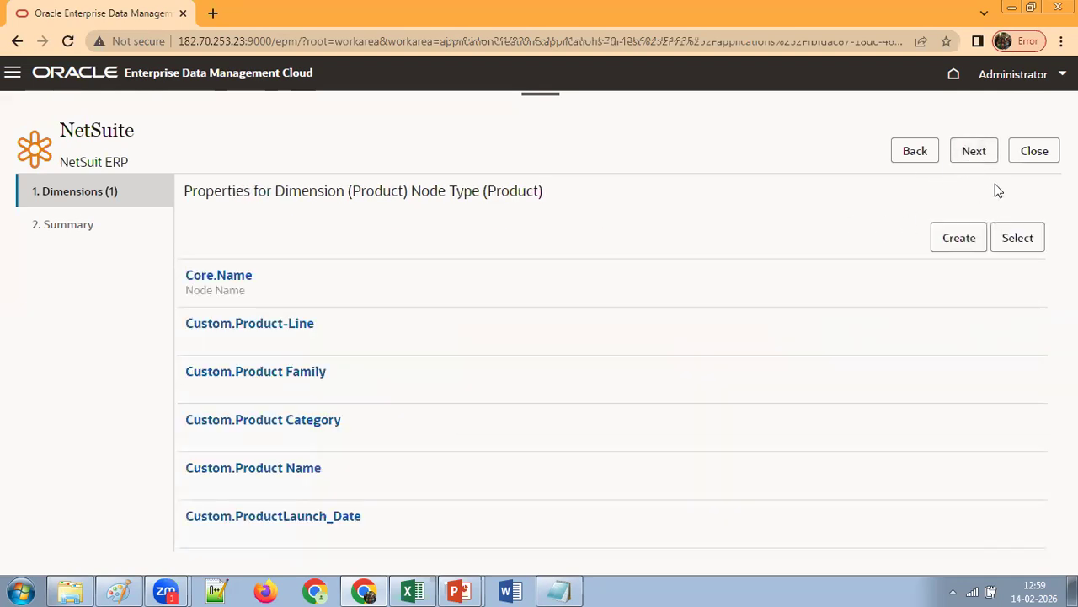
Step: Add the existing Custom.ProductAge property to the Product node type, keeping its default override and column settings
click(1018, 241)
text(Dat)
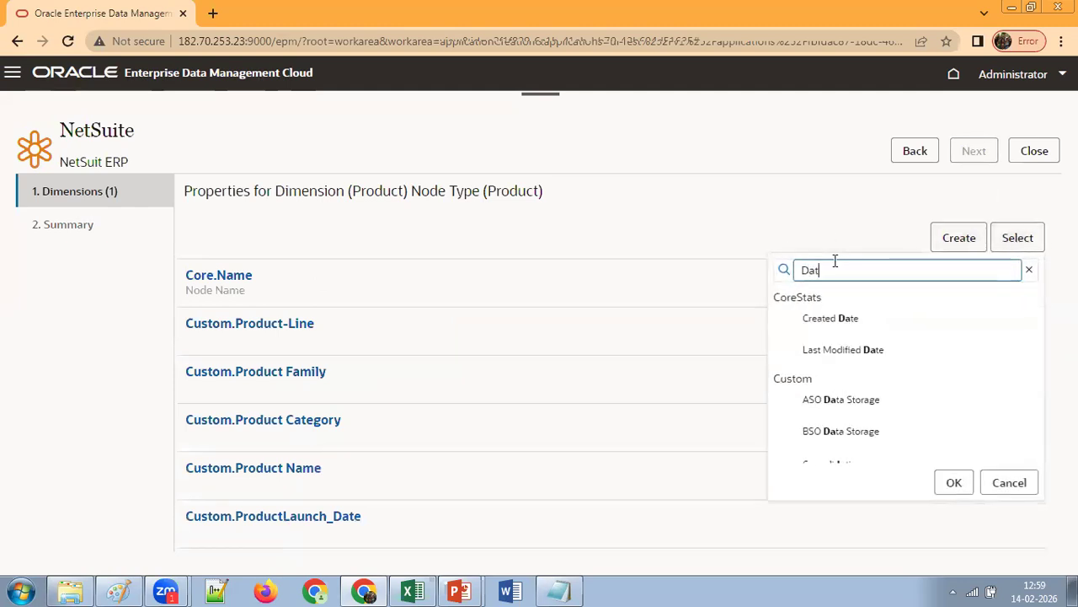
key(BackSpace)
key(BackSpace)
text(Age)
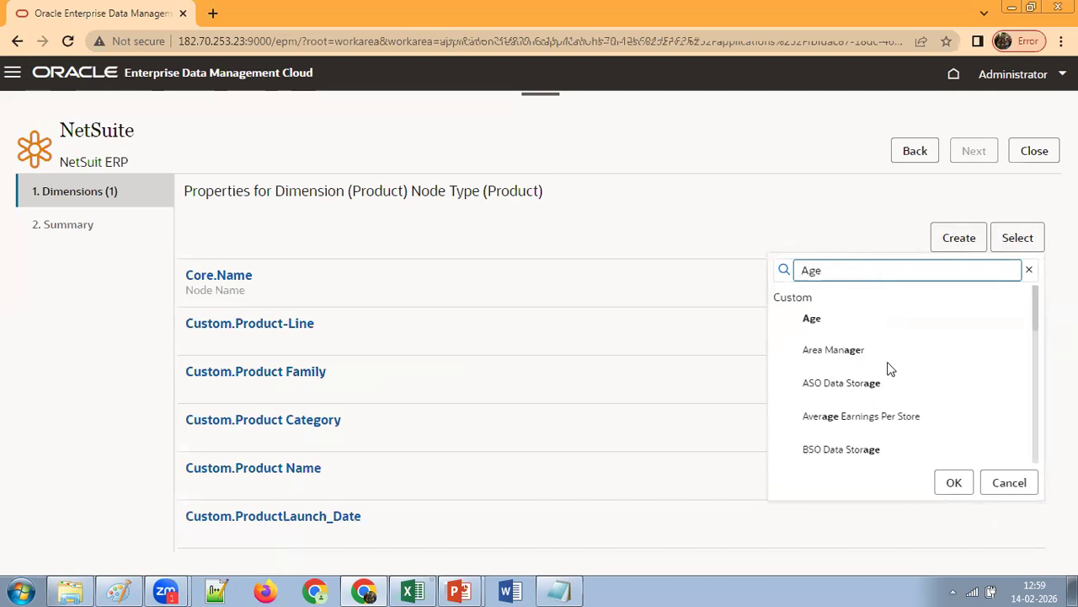
text(Product)
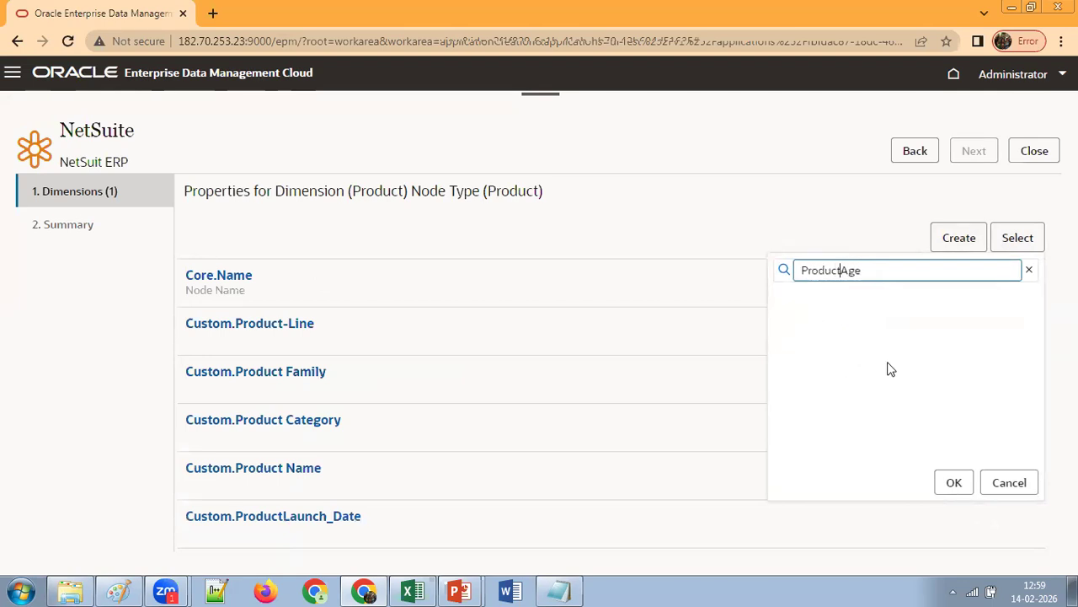
click(846, 328)
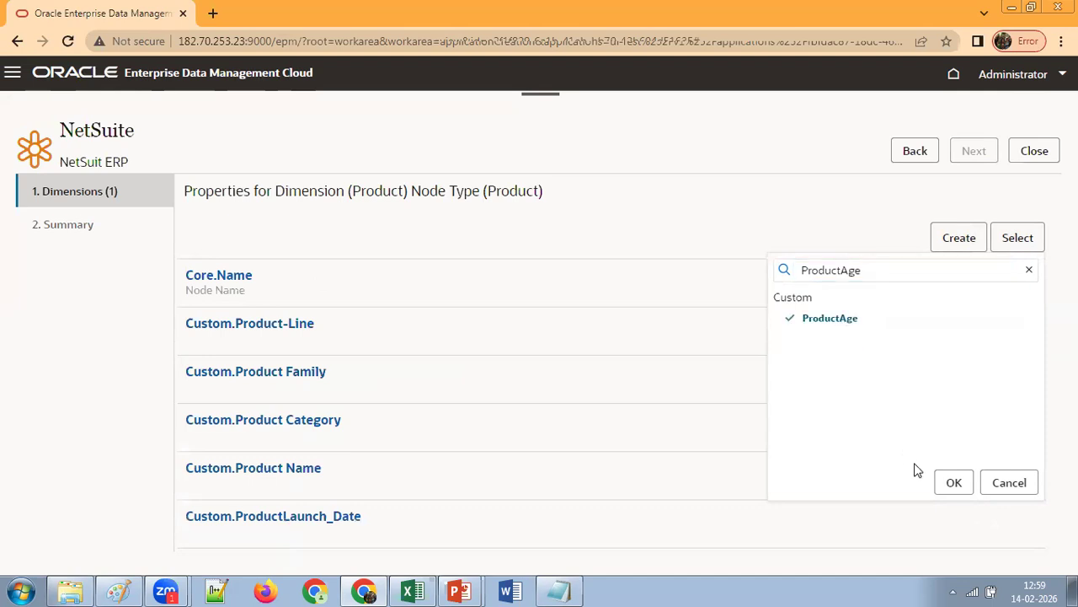
click(953, 487)
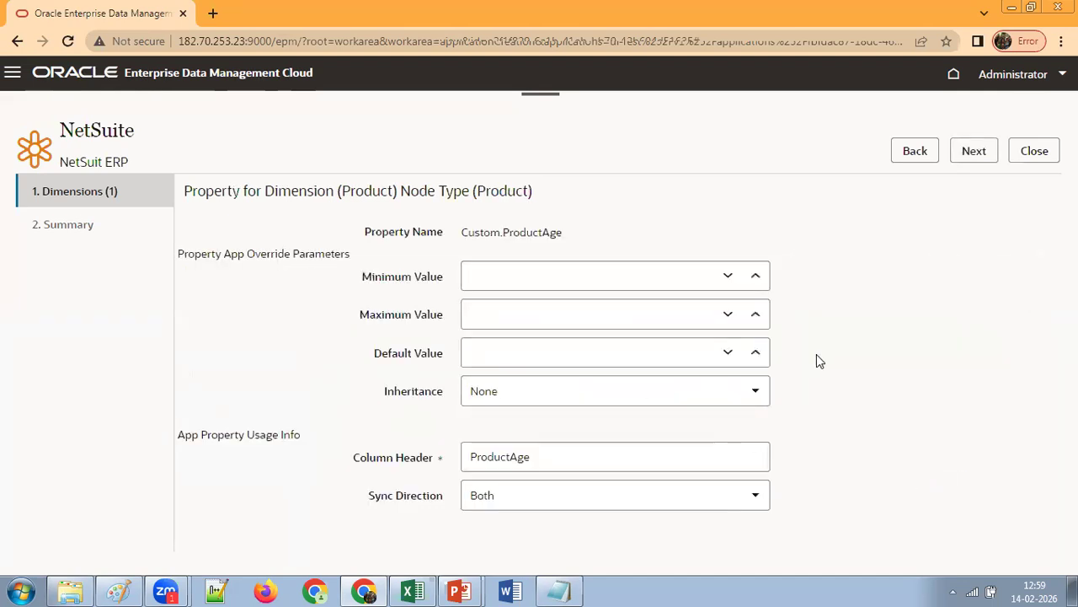
click(976, 156)
Step: Complete the remaining registration pages and apply the changes to the NetSuite application
scroll(515, 304, down, 1)
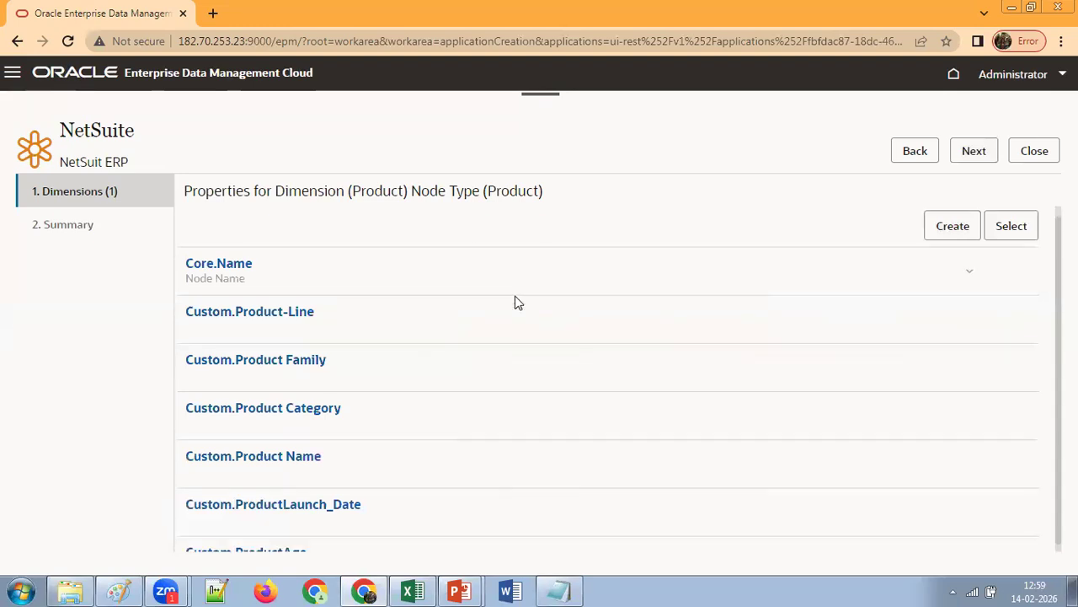
click(974, 156)
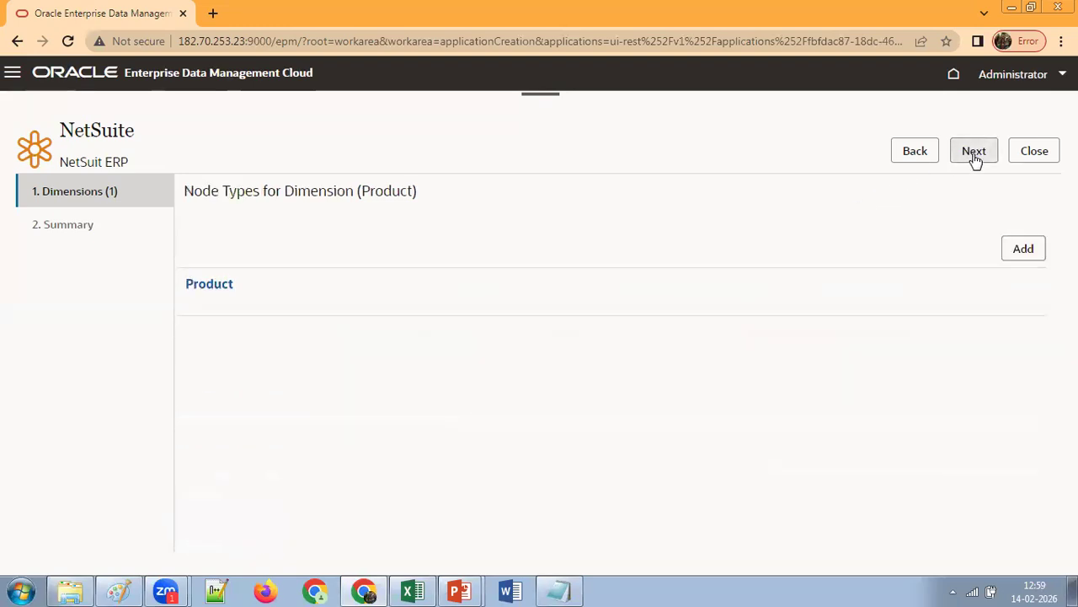
click(976, 160)
click(977, 164)
click(978, 161)
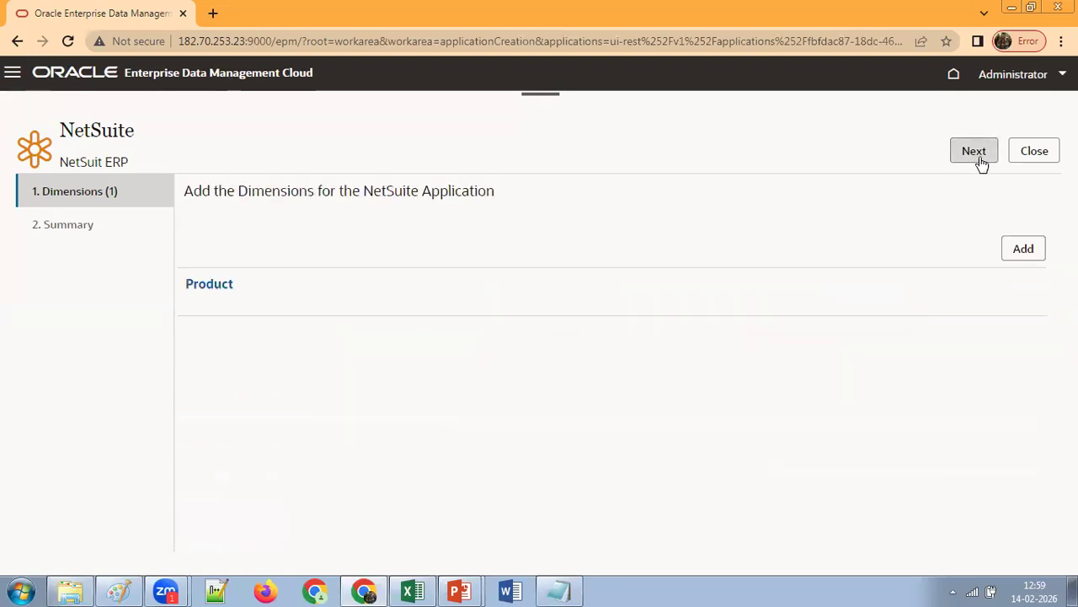
click(979, 163)
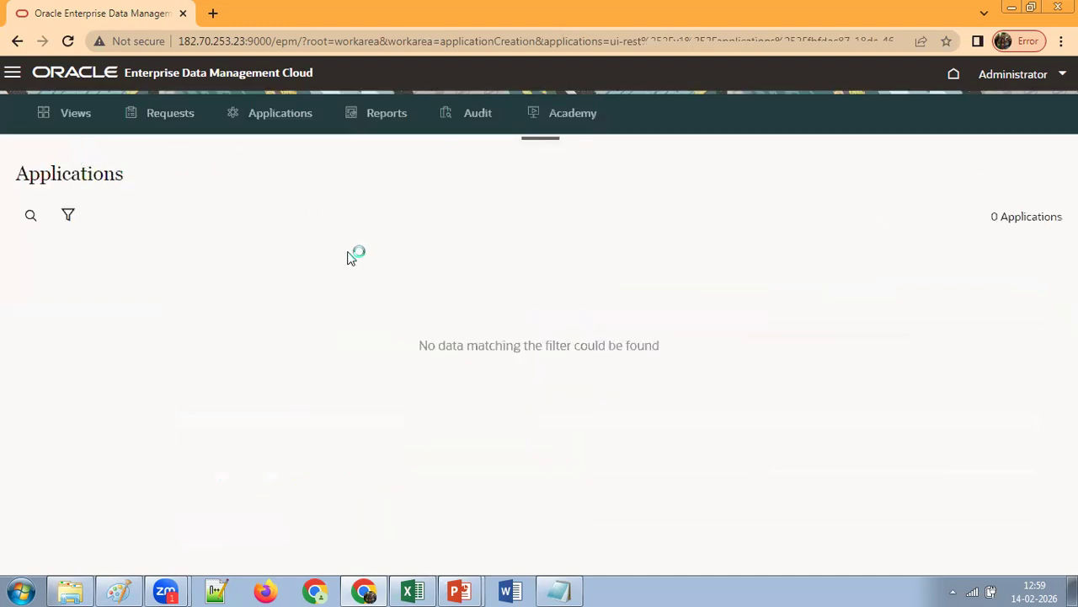
Step: Search the views for NetSu and open the NetSuite (1) view
scroll(304, 264, down, 5)
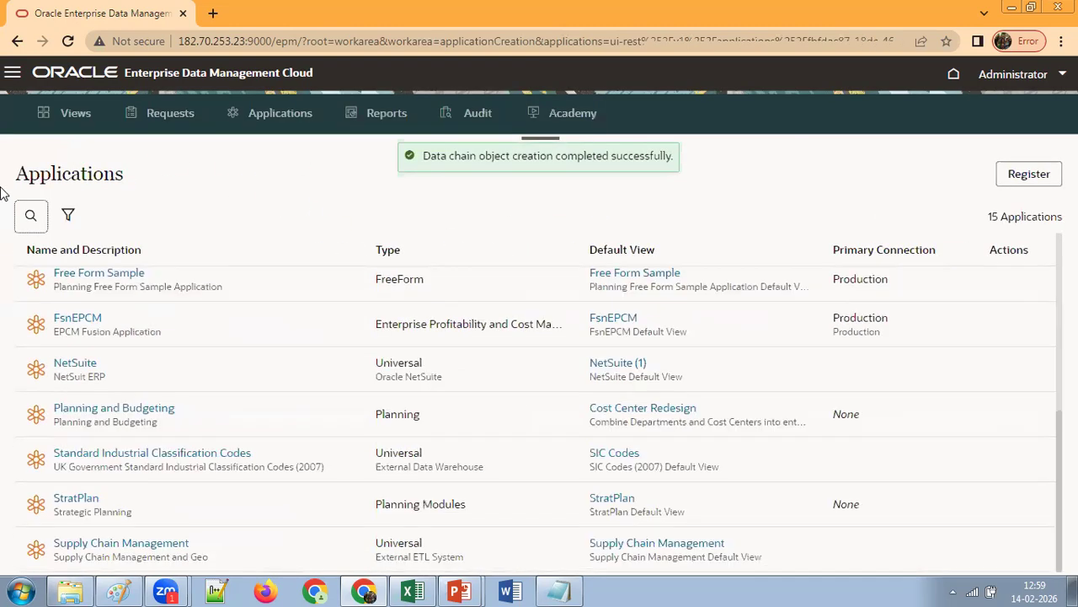
click(13, 74)
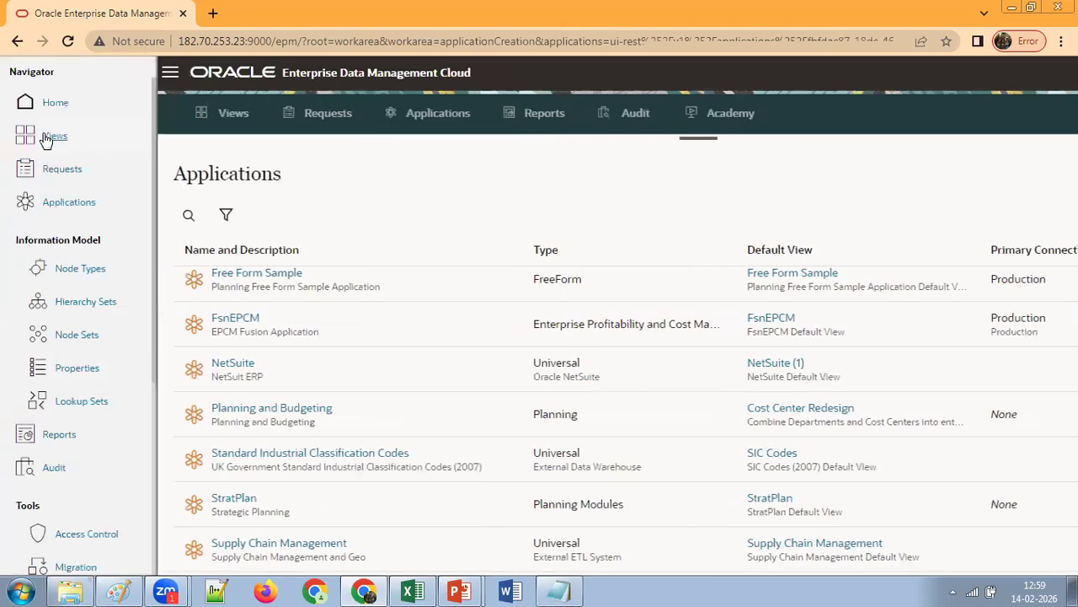
click(42, 137)
click(32, 215)
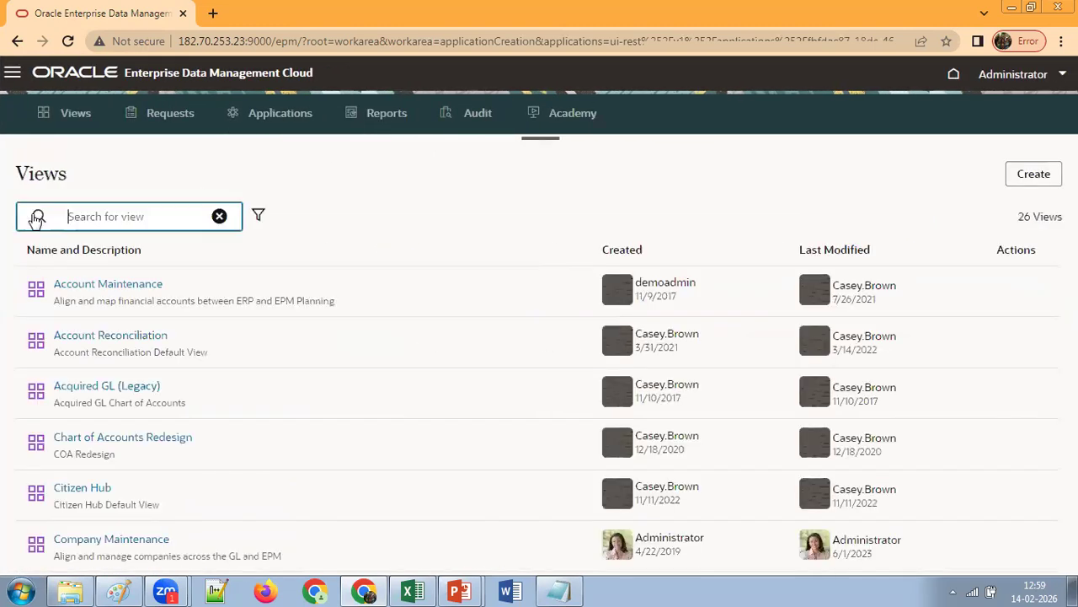
text(Po)
key(BackSpace)
text(NetSu)
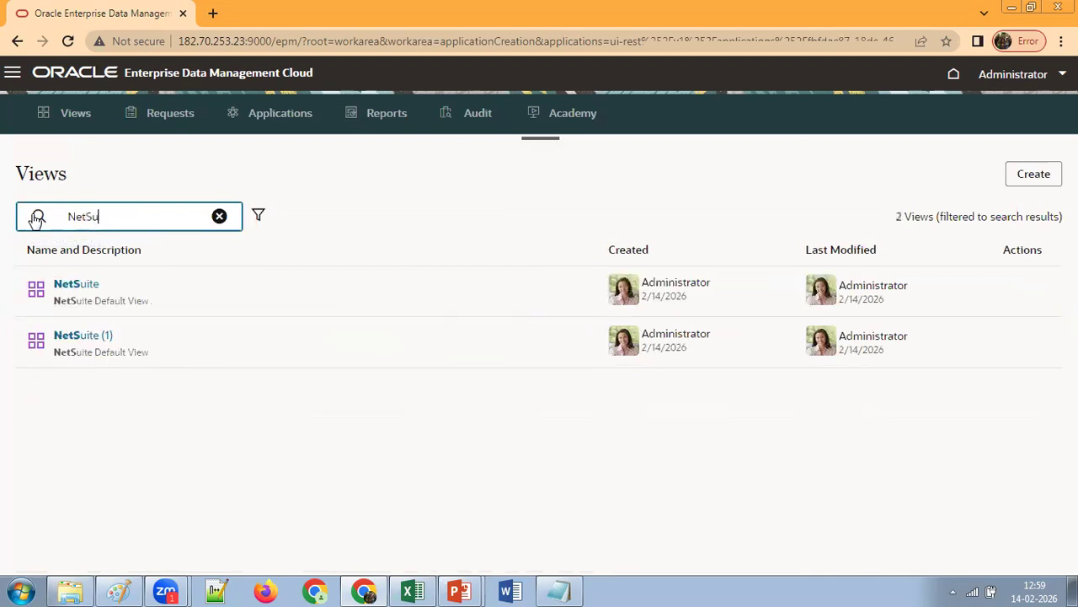
click(69, 336)
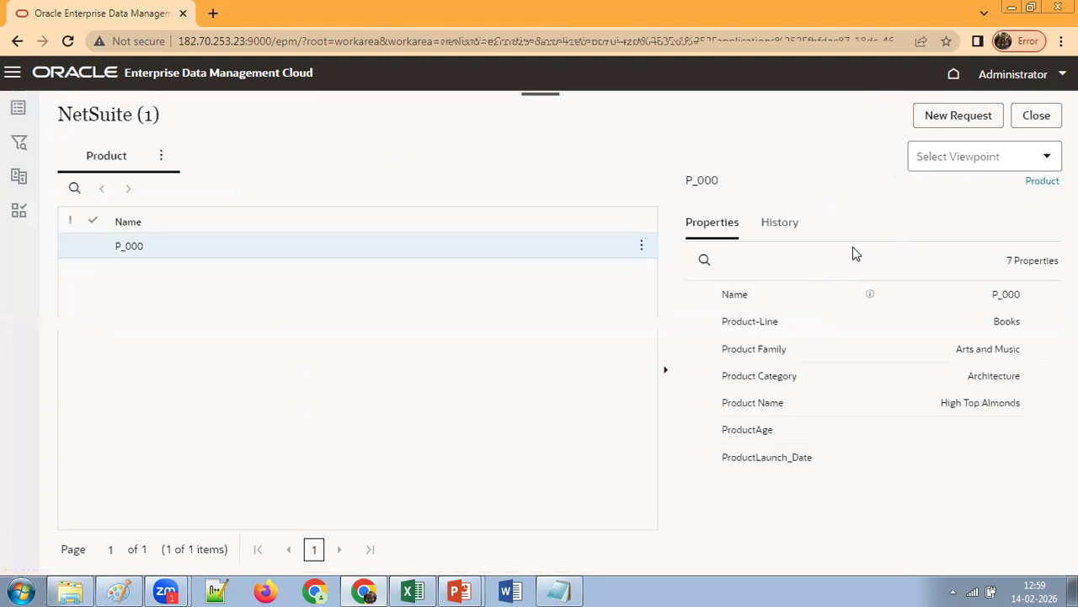
Step: Create a request that sets P_000's ProductLaunch_Date to 1/4/2023 and submit it
click(949, 118)
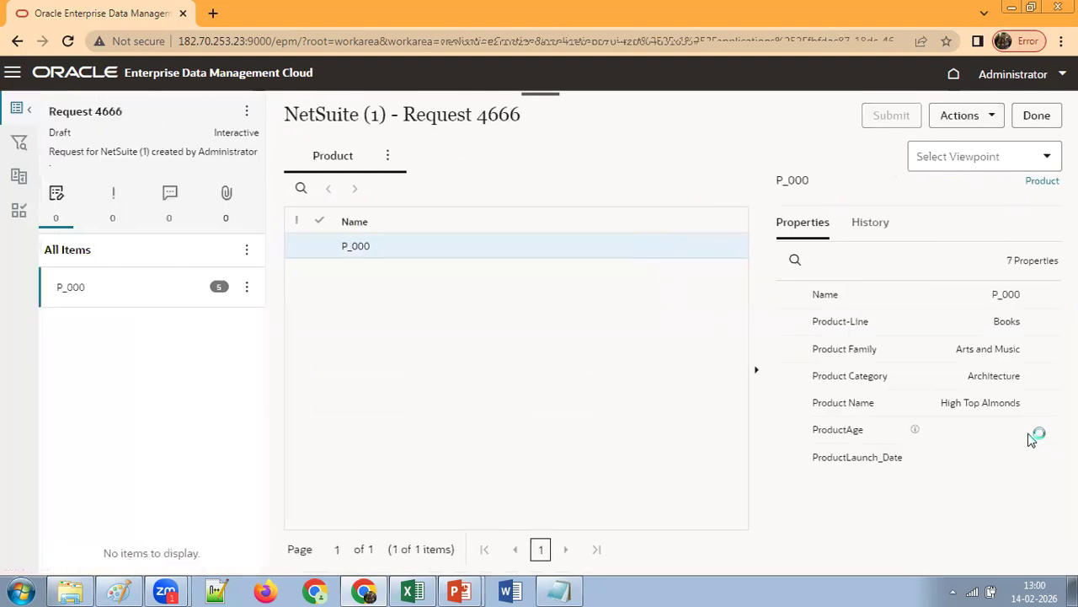
click(1020, 433)
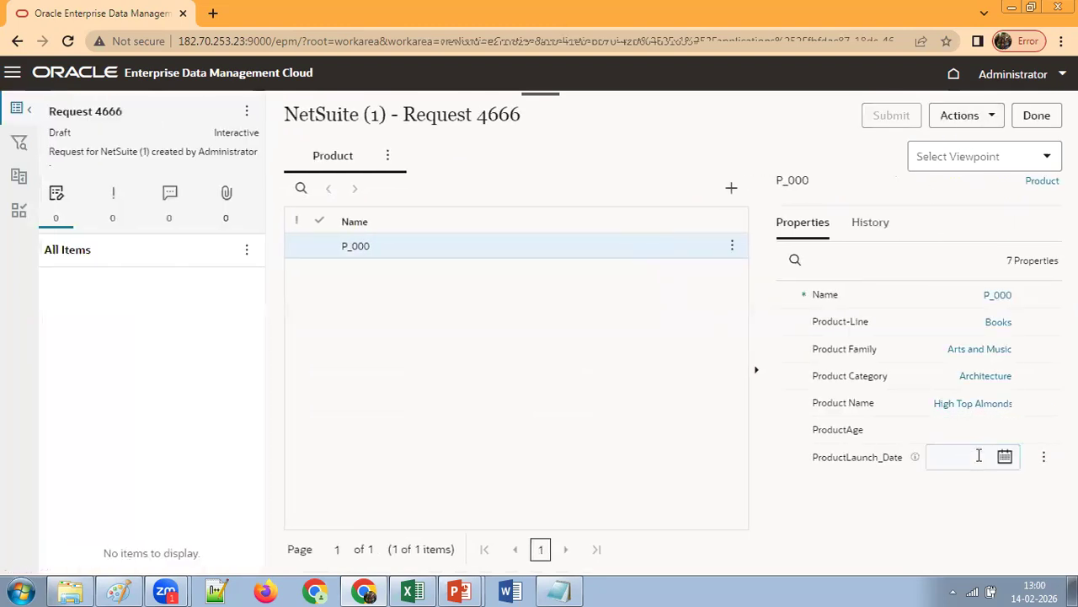
click(1003, 455)
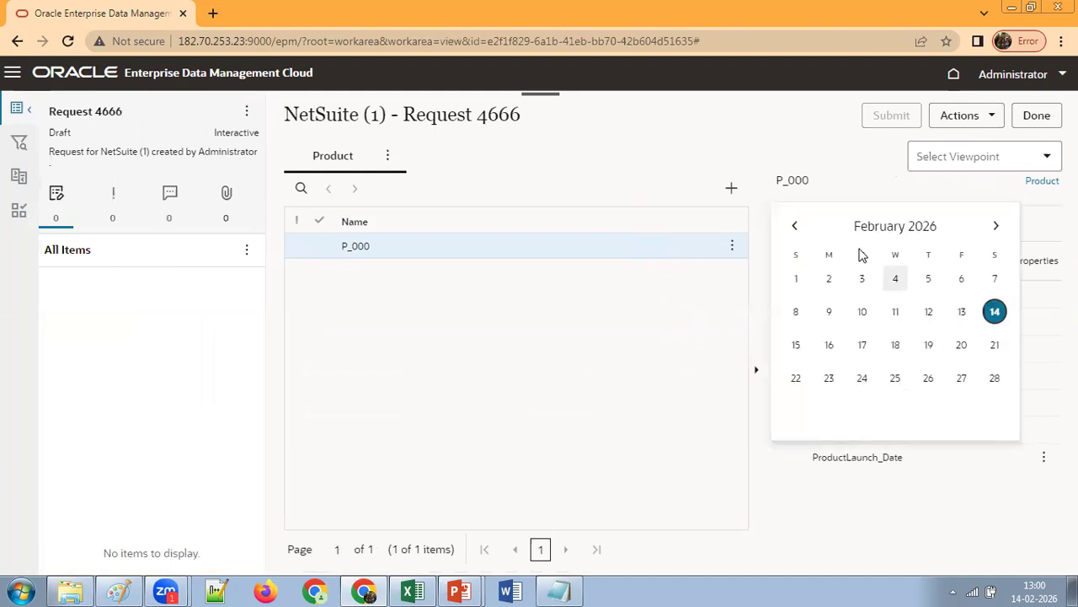
click(876, 228)
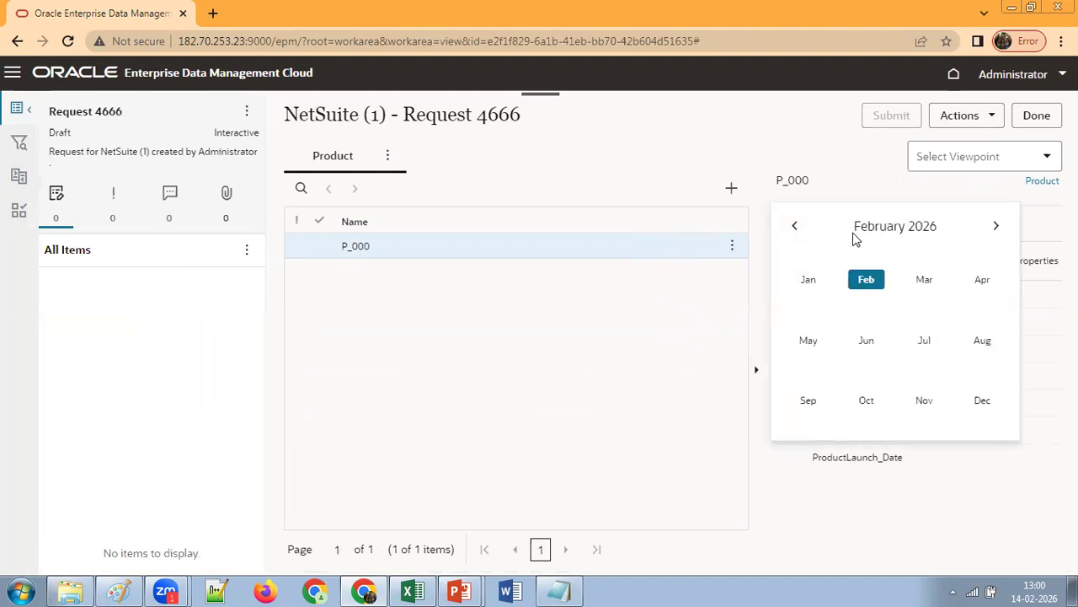
click(794, 229)
click(795, 230)
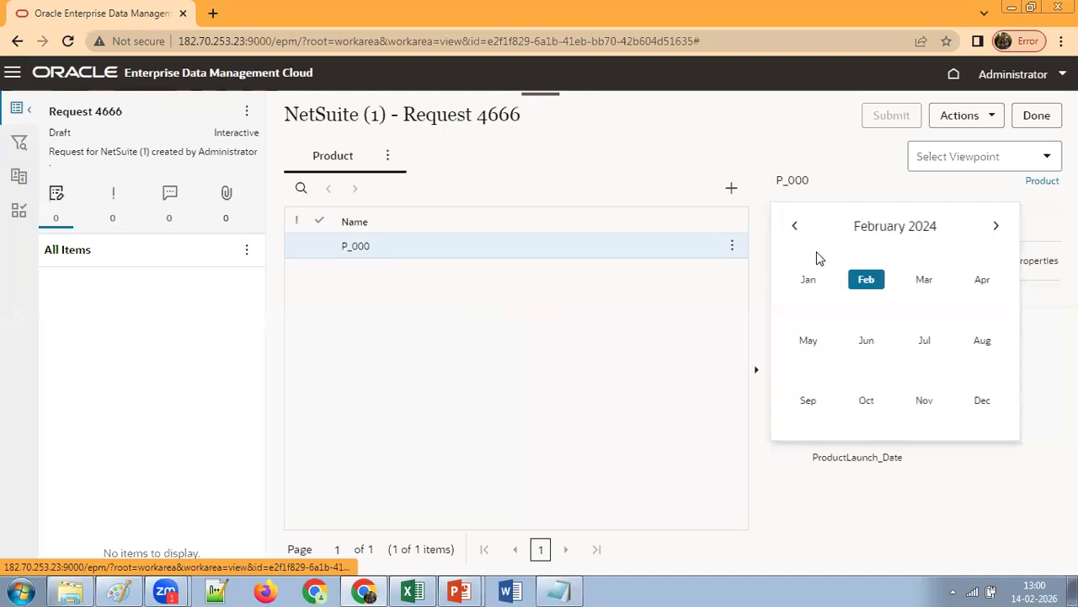
click(796, 229)
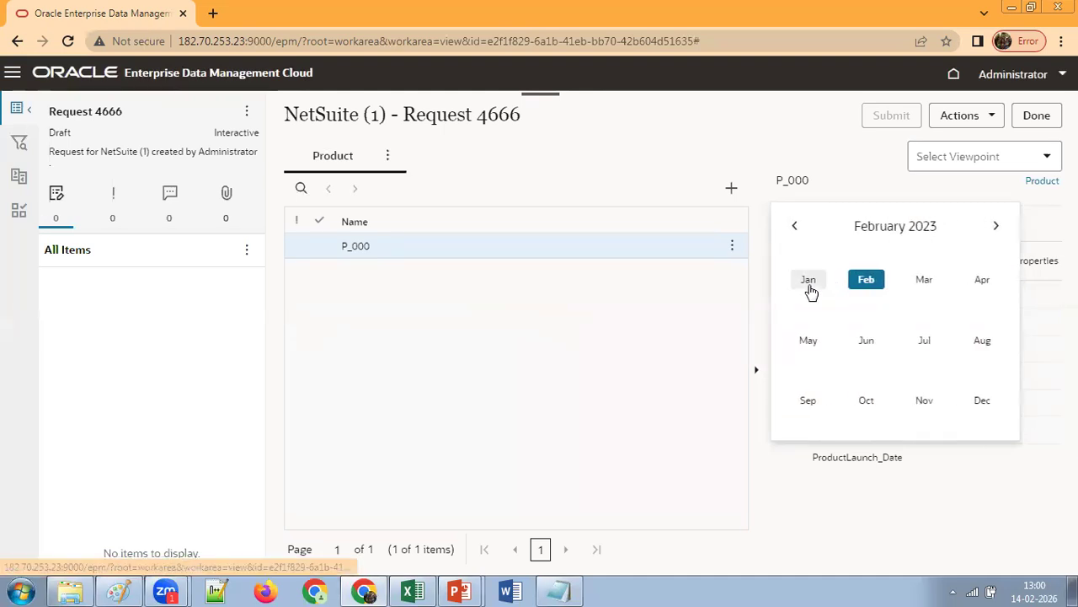
click(809, 282)
click(896, 280)
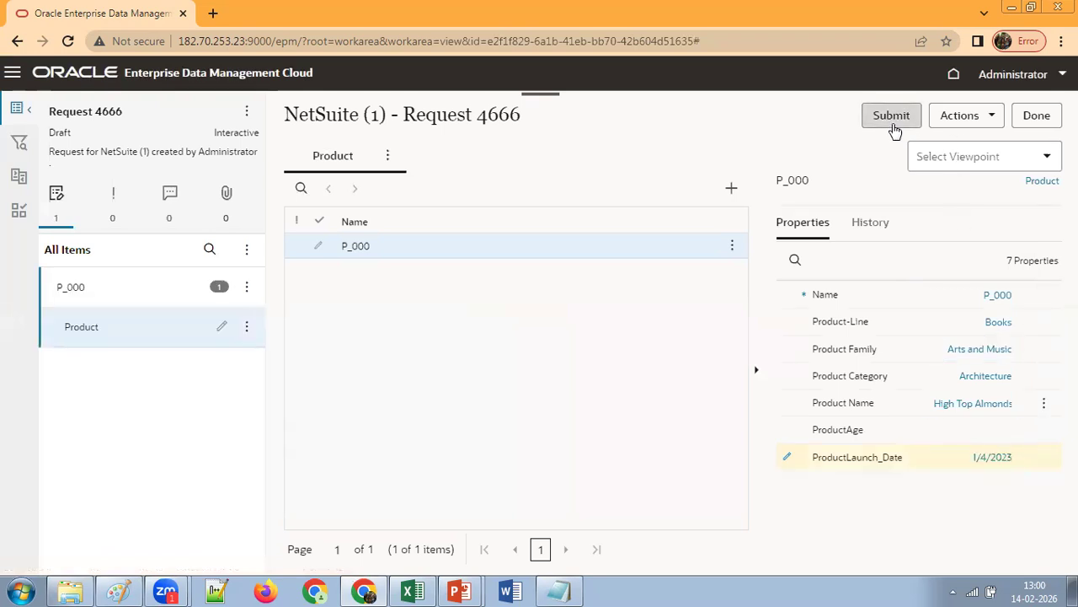
click(893, 123)
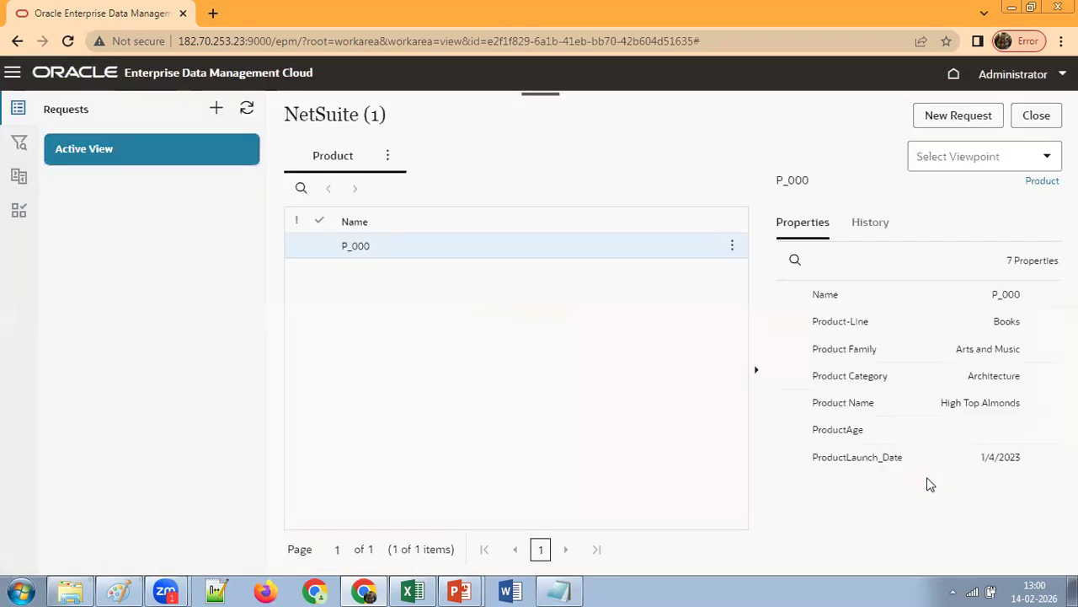
Step: Search the information model's properties for ProductAge and inspect the Custom.ProductAge property
click(11, 72)
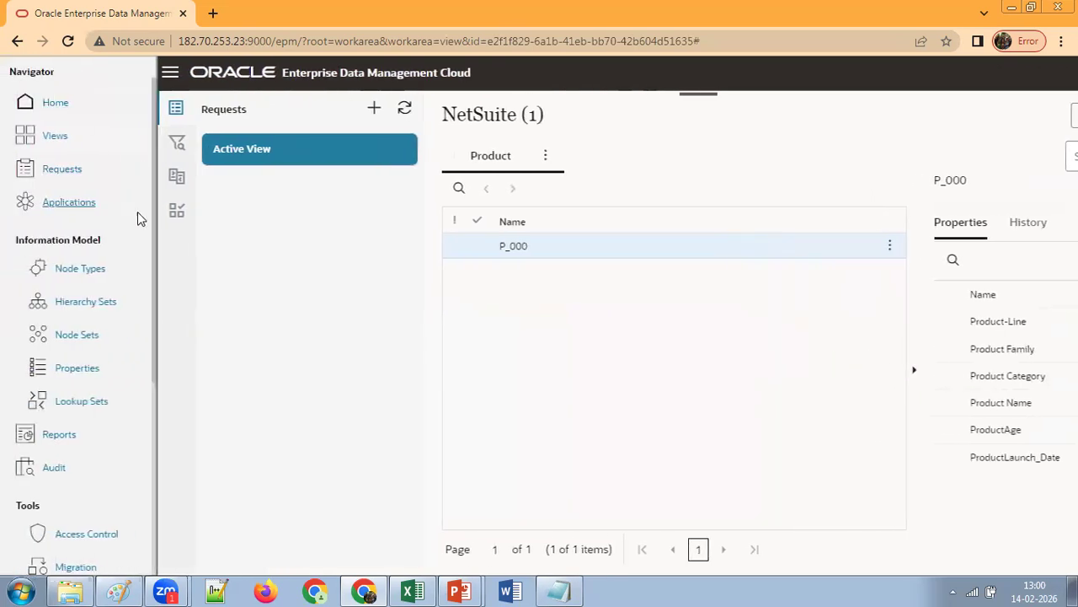
click(77, 368)
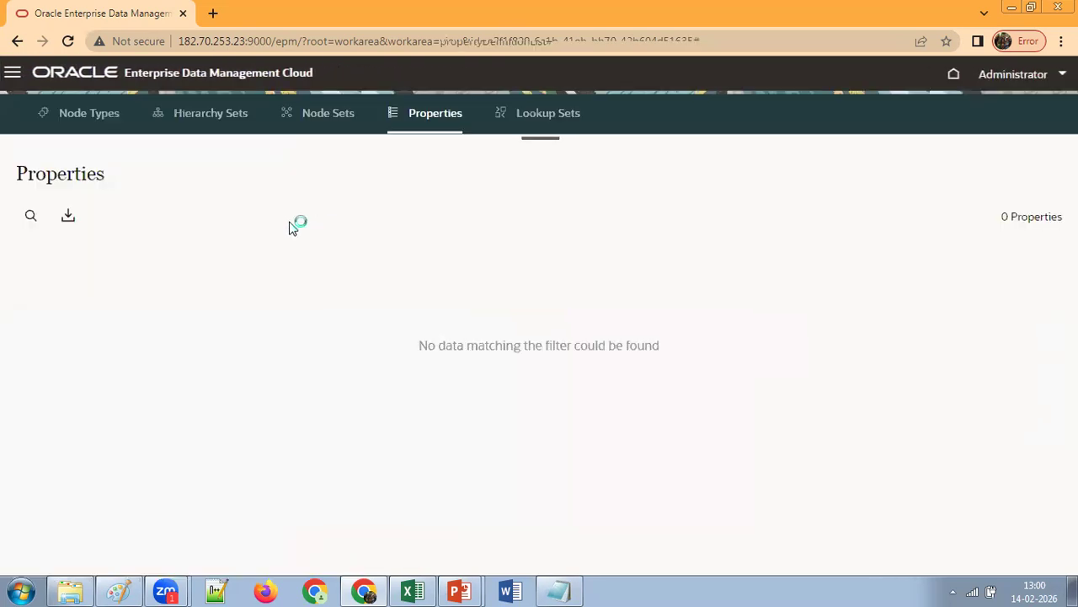
click(31, 218)
text(ProductAge)
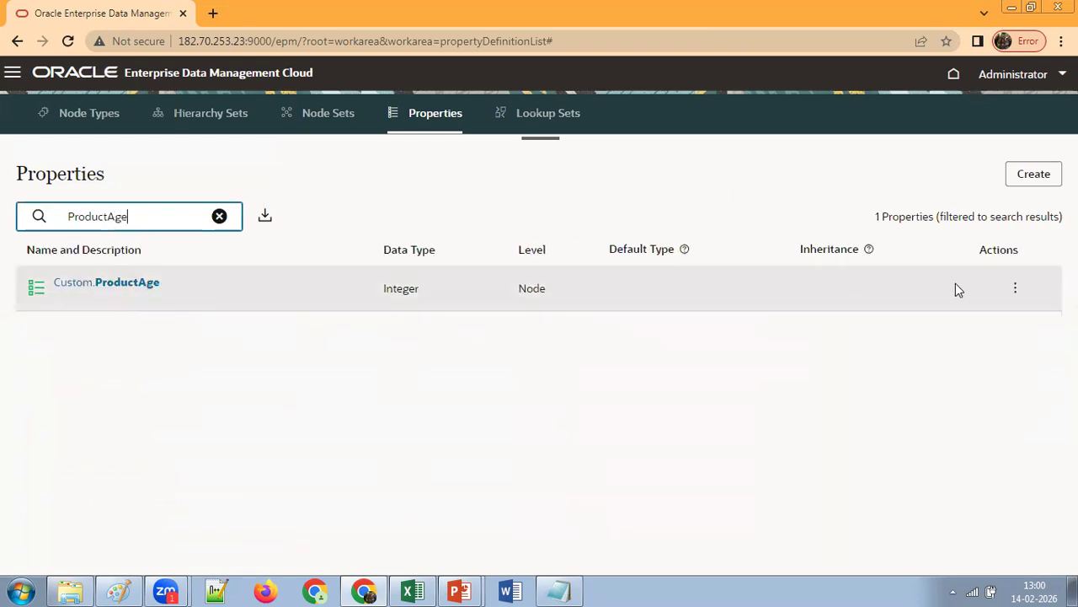
click(1012, 288)
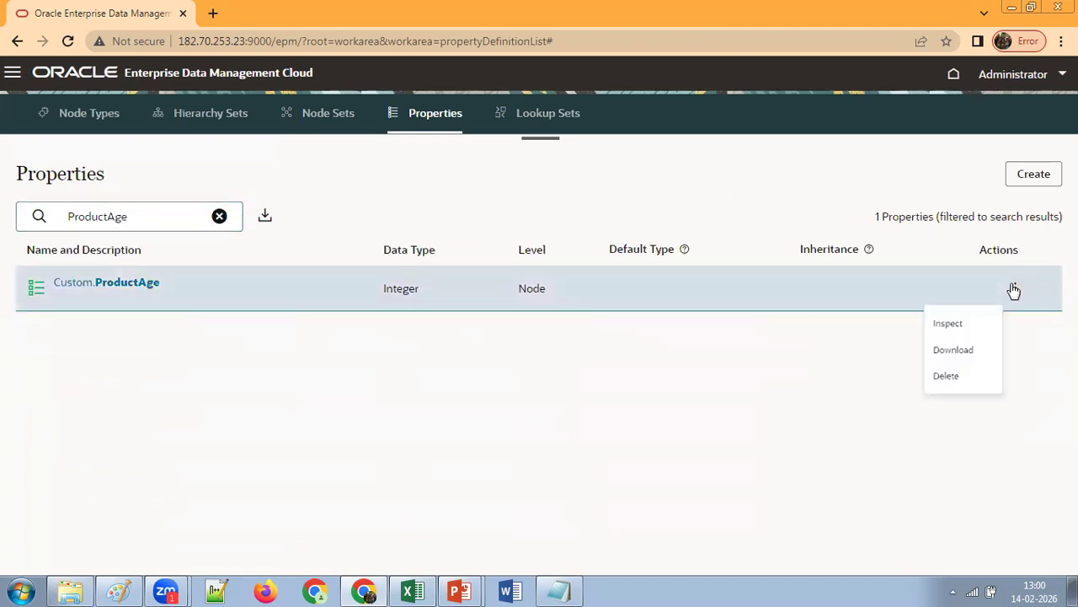
click(936, 327)
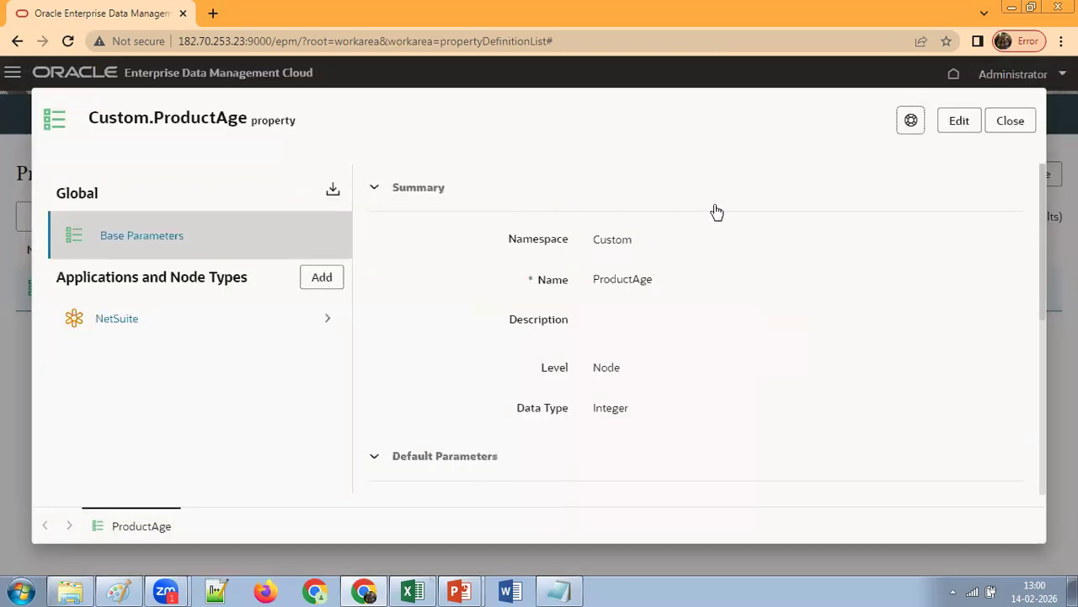
Step: Edit Custom.ProductAge for NetSuite's Product node type and set its default type to Derived
click(324, 325)
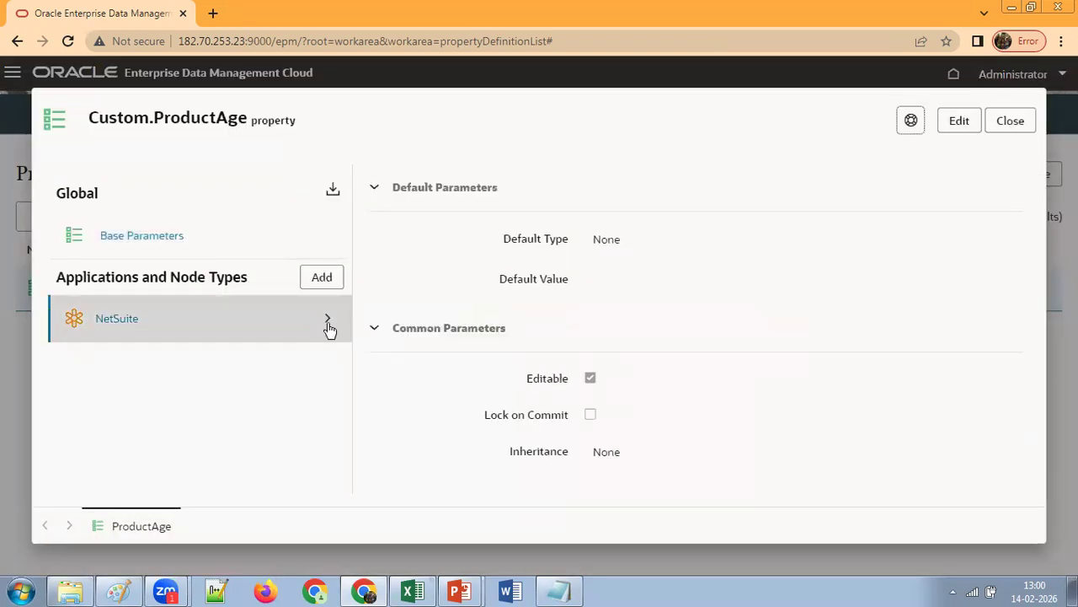
click(198, 362)
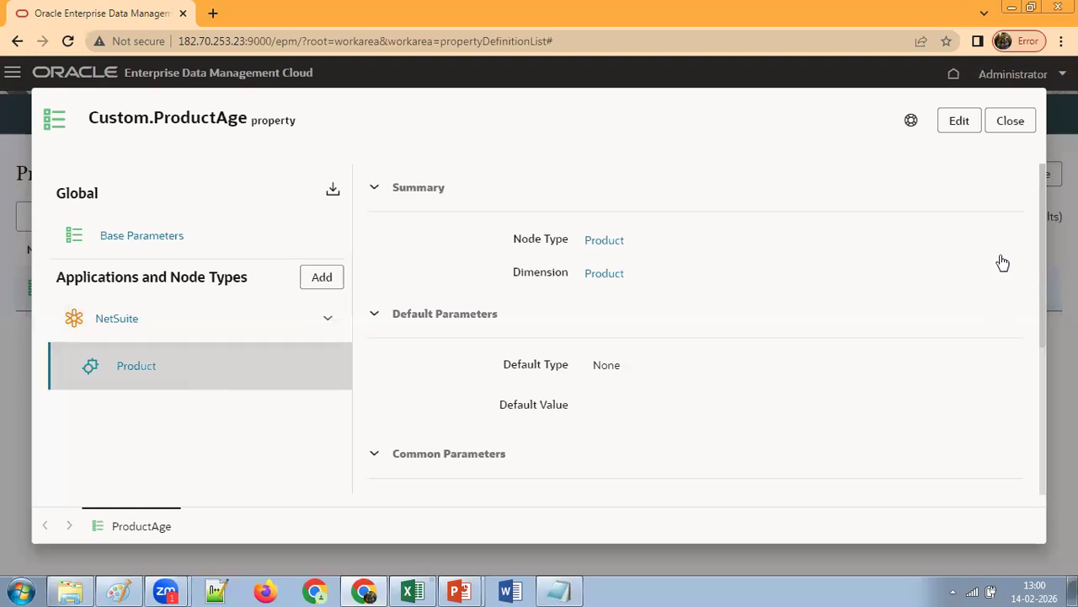
click(963, 125)
click(786, 369)
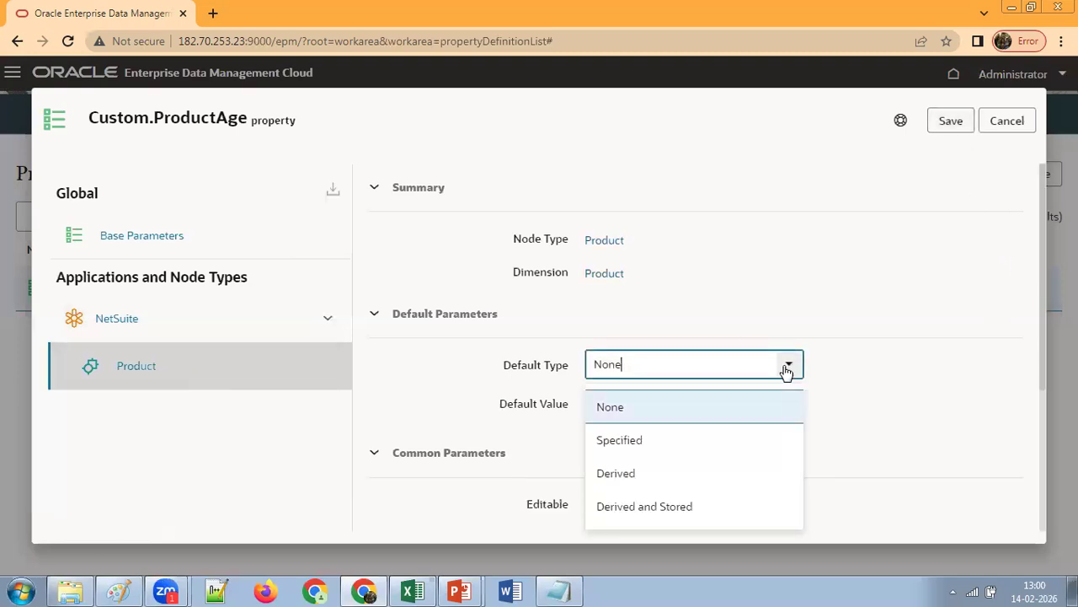
click(690, 472)
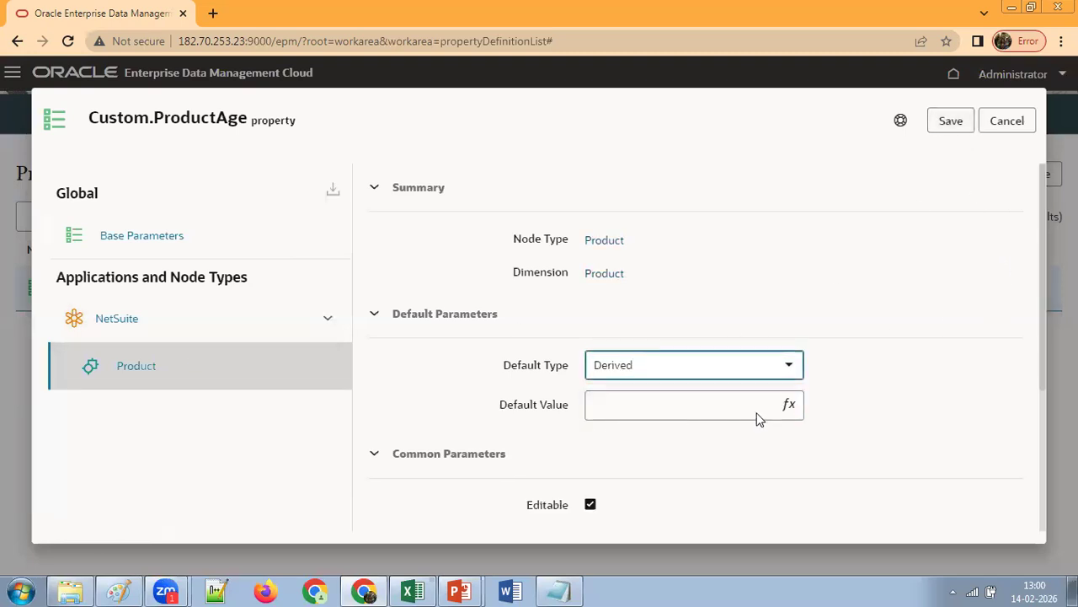
Step: Build the default value expression to return today's date formatted as YYYY and converted with toInteger
click(789, 411)
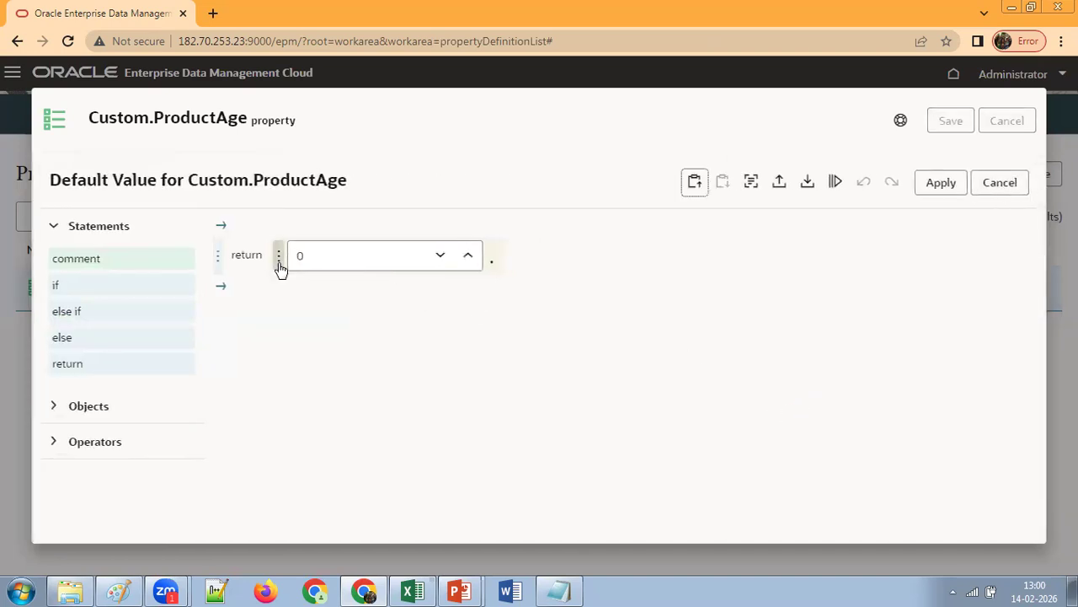
click(279, 263)
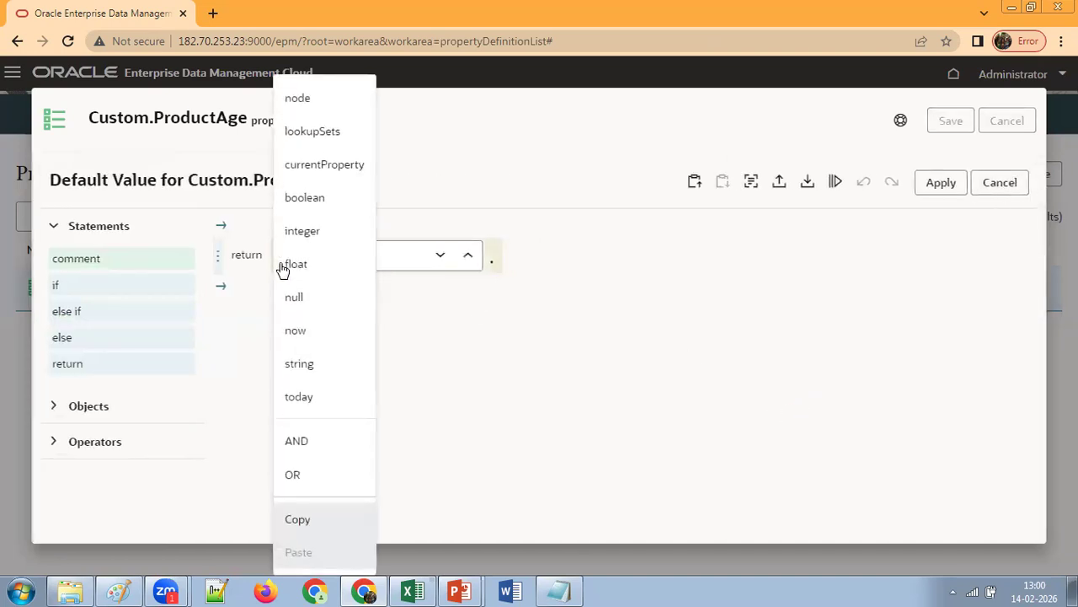
click(305, 396)
click(327, 265)
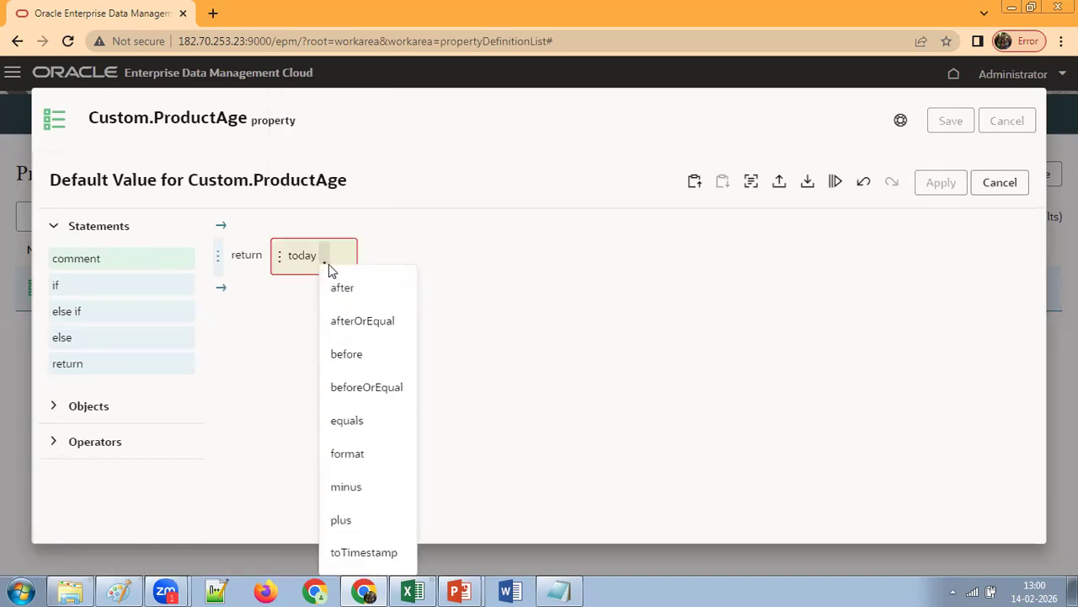
click(362, 455)
click(448, 293)
text(YYYY)
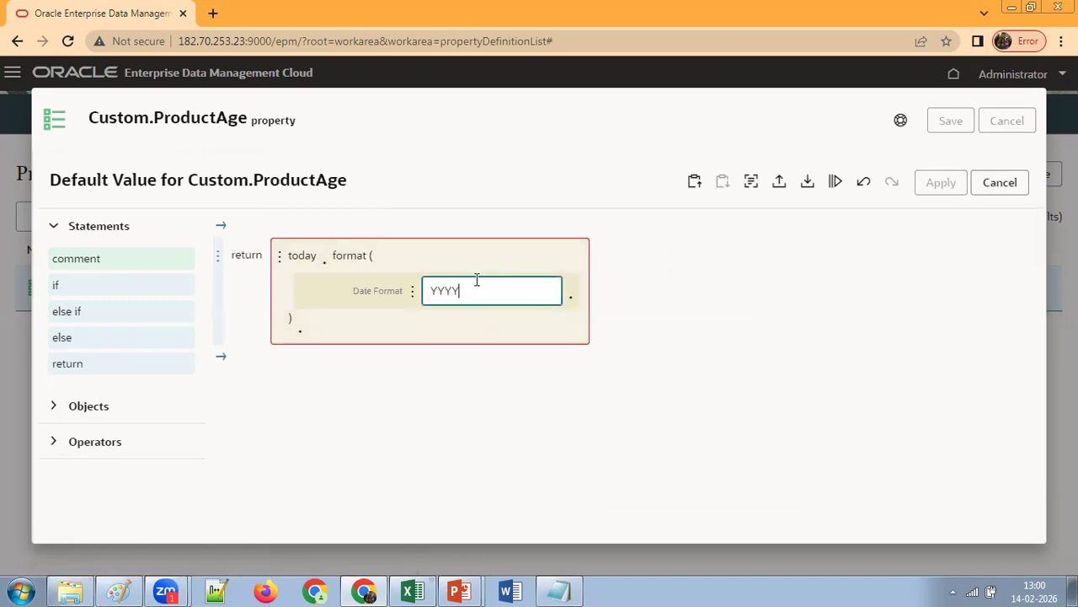
click(302, 335)
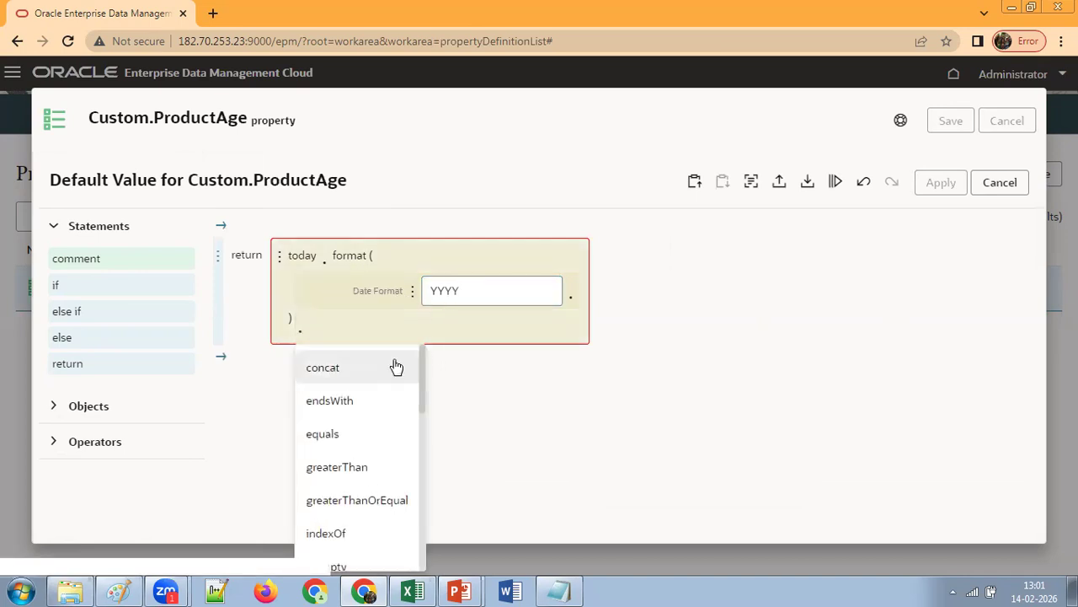
scroll(368, 458, down, 1)
scroll(368, 471, down, 5)
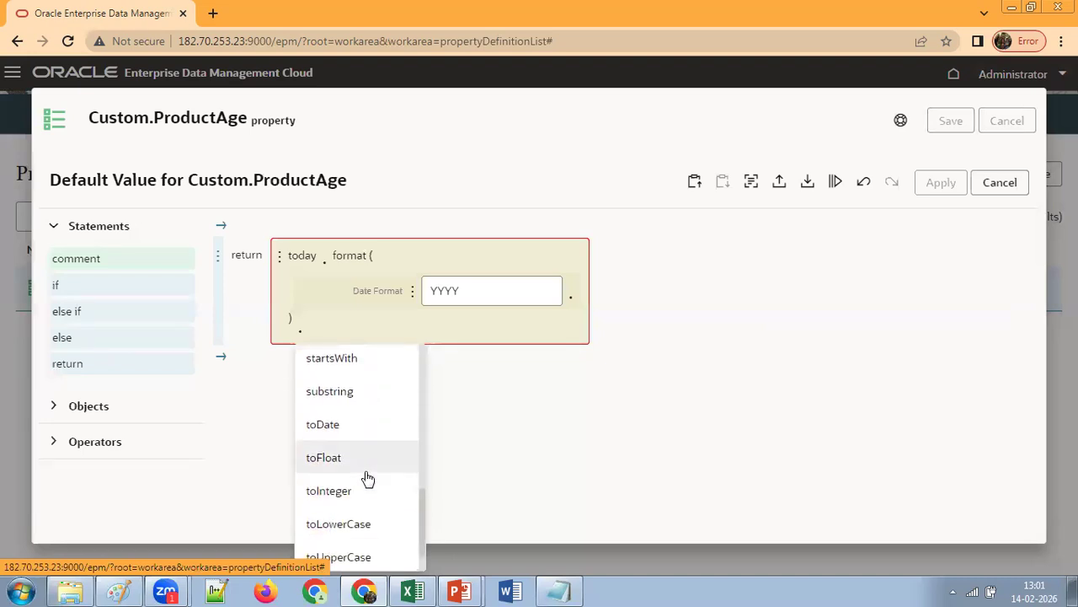
click(352, 489)
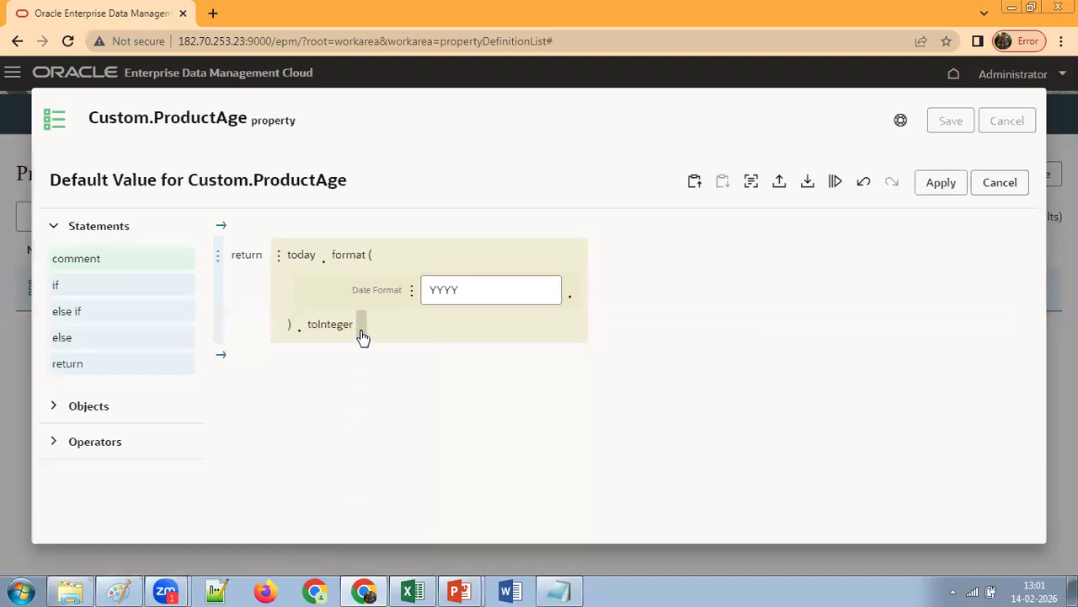
Step: Add a subtract operation to the expression, using the node property Custom.ProductLaunch_Date as its integer value
click(363, 333)
click(391, 381)
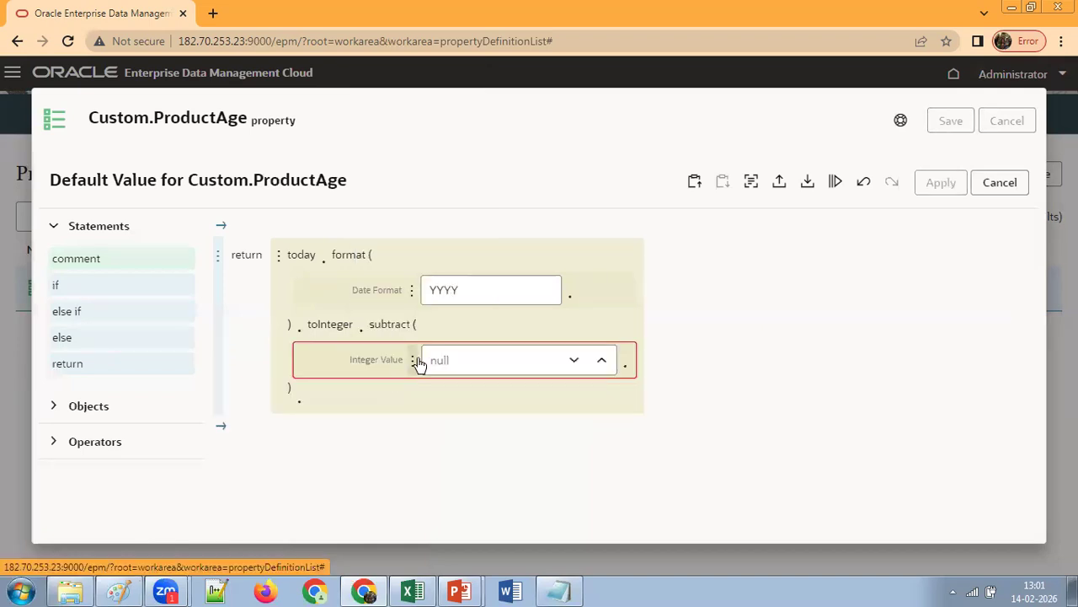
click(413, 367)
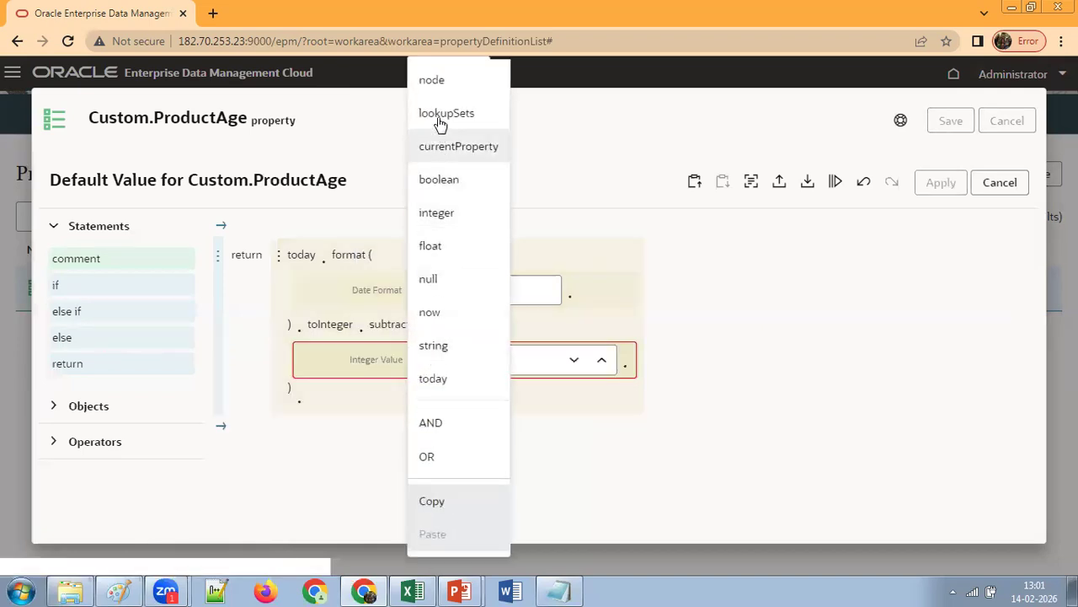
click(431, 81)
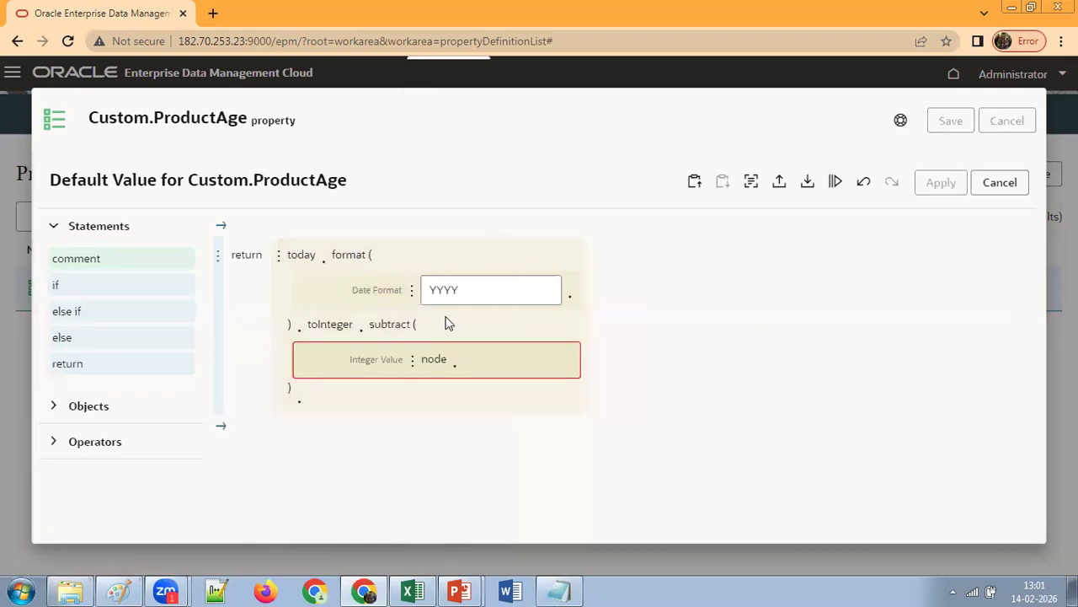
click(457, 371)
scroll(506, 514, down, 5)
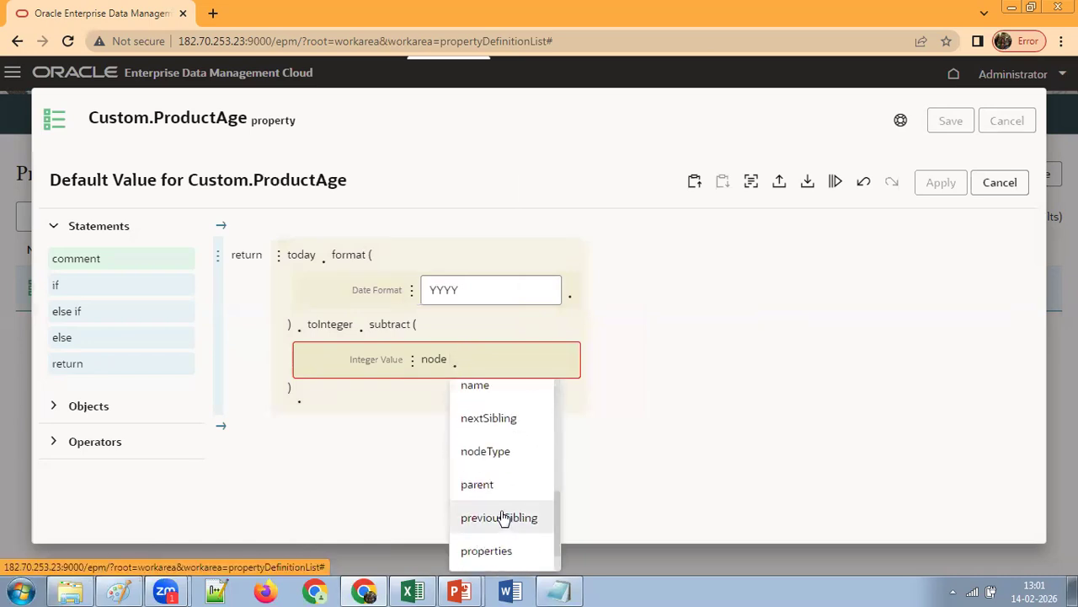
click(493, 550)
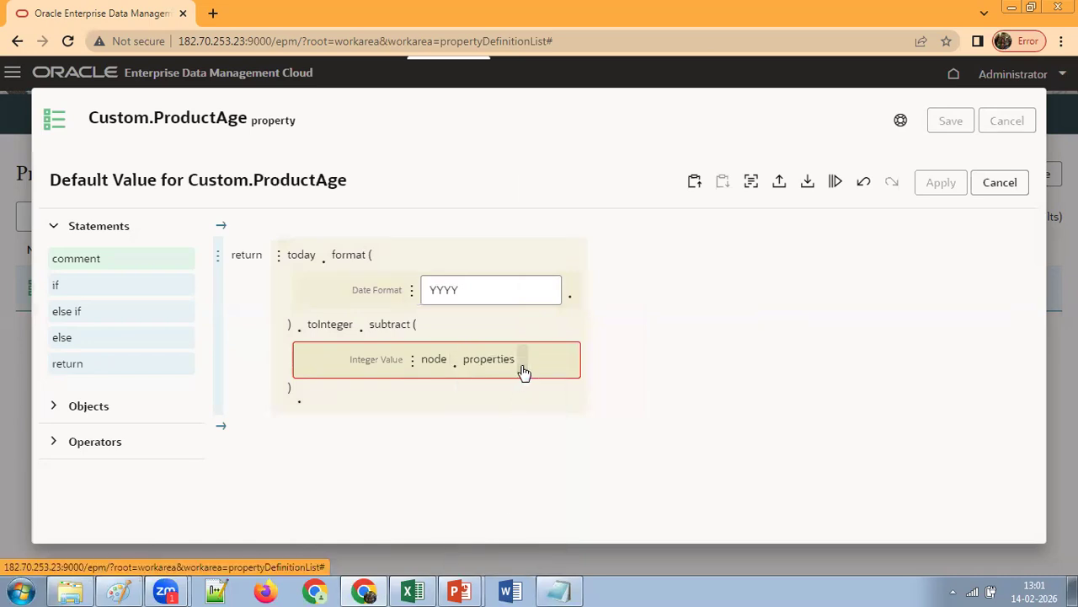
click(523, 367)
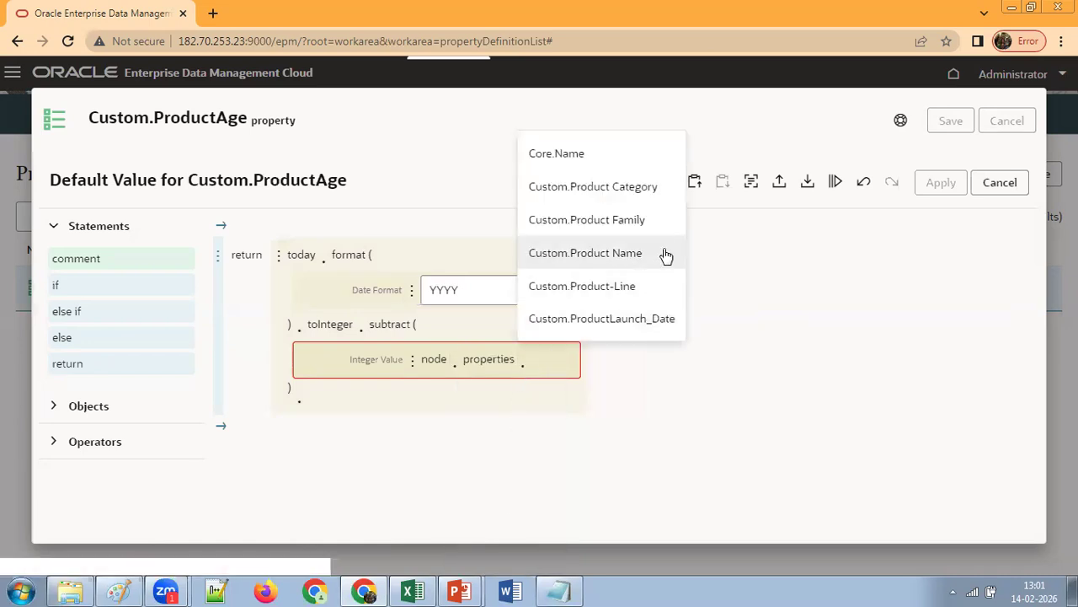
click(631, 327)
Step: Format the subtracted Custom.ProductLaunch_Date as YYYY and convert it with toInteger
click(687, 371)
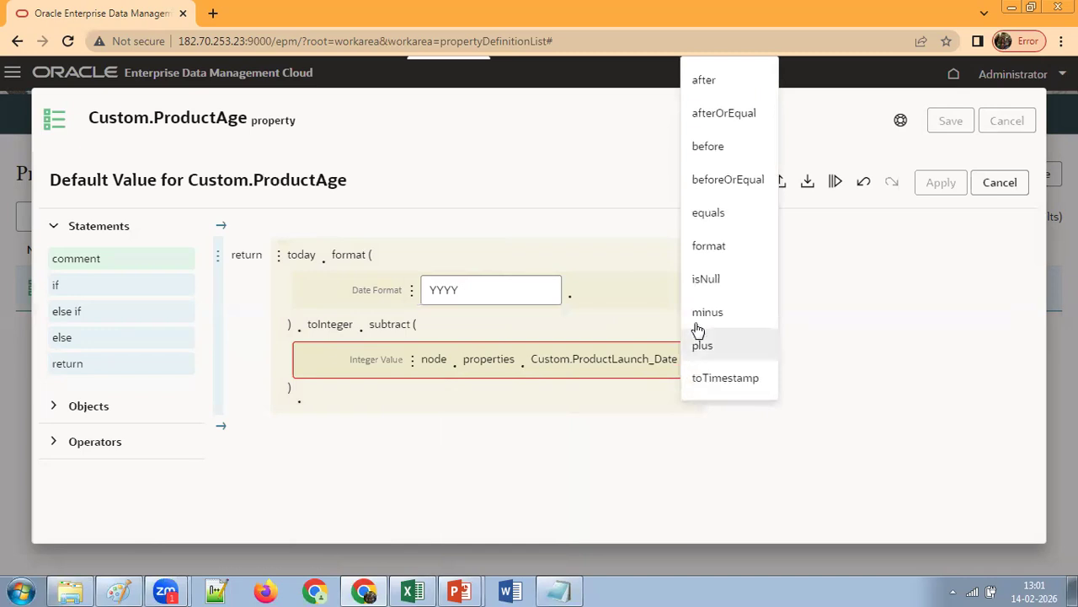
click(717, 254)
click(632, 390)
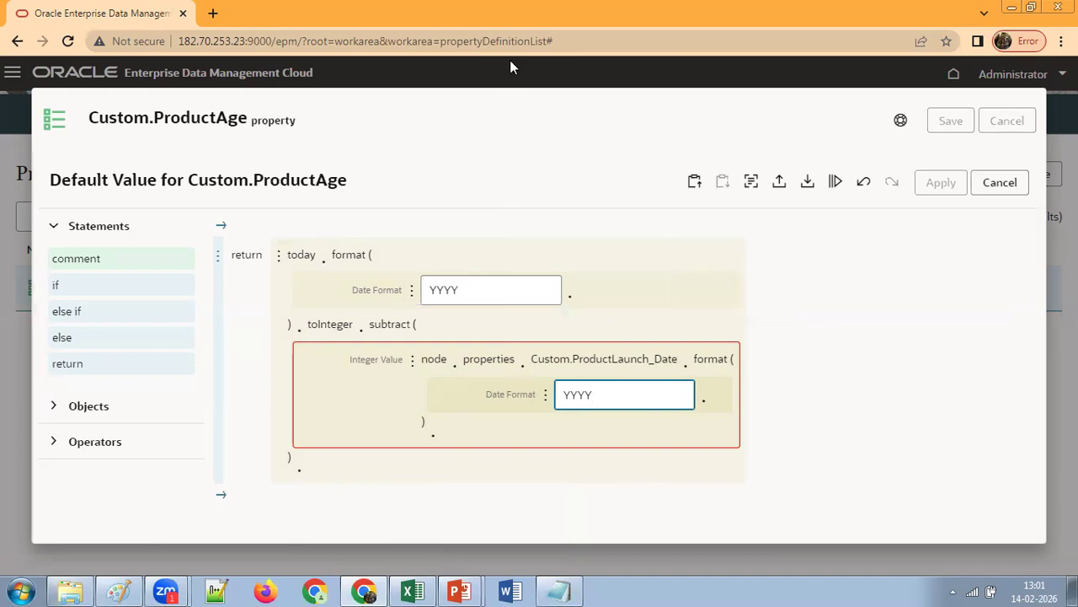
click(434, 440)
scroll(494, 522, down, 4)
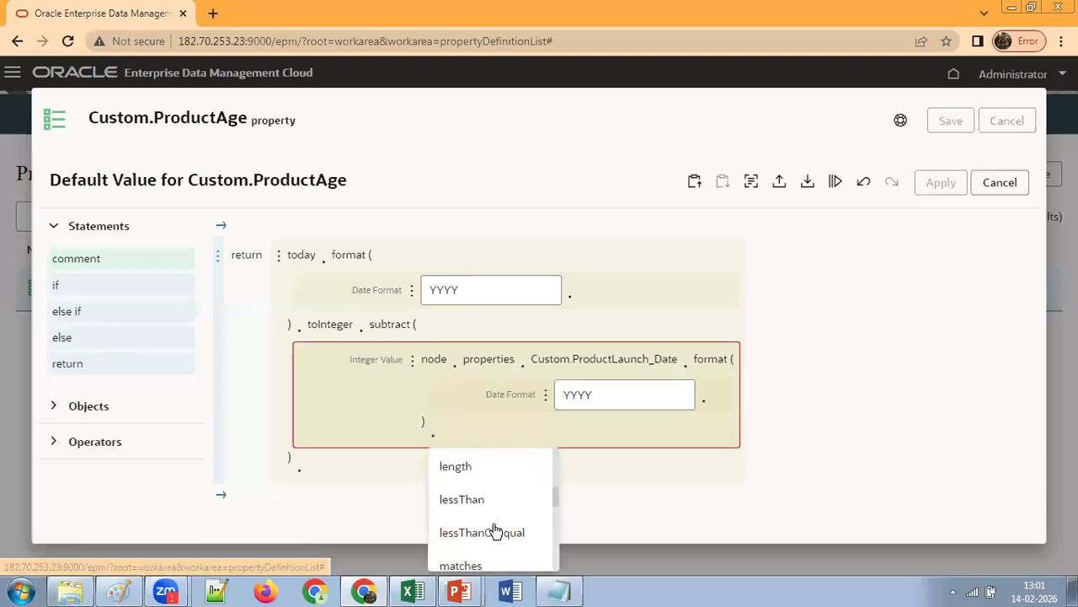
scroll(495, 529, down, 2)
scroll(497, 531, up, 2)
scroll(497, 530, down, 4)
scroll(495, 529, down, 2)
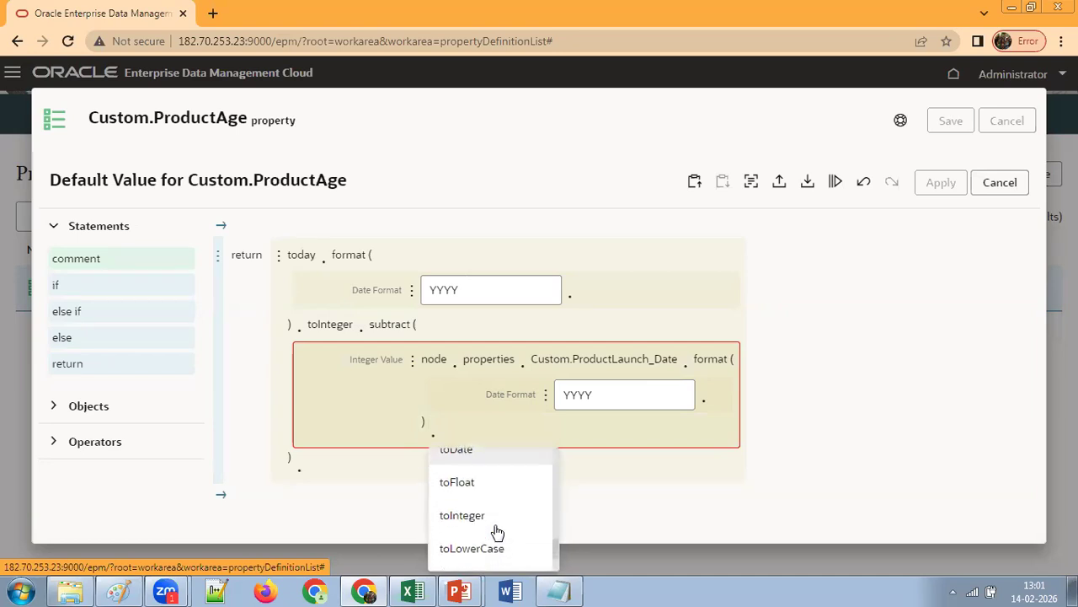
click(493, 515)
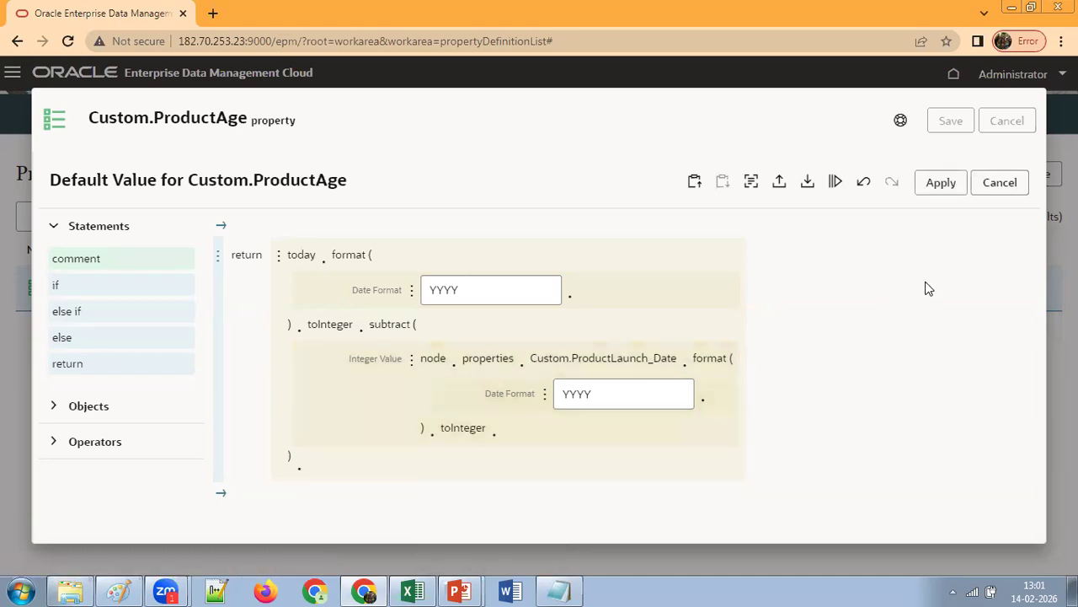
Step: Apply the default value expression for Custom.ProductAge, save the property with the parameter change confirmed, and close it
click(940, 186)
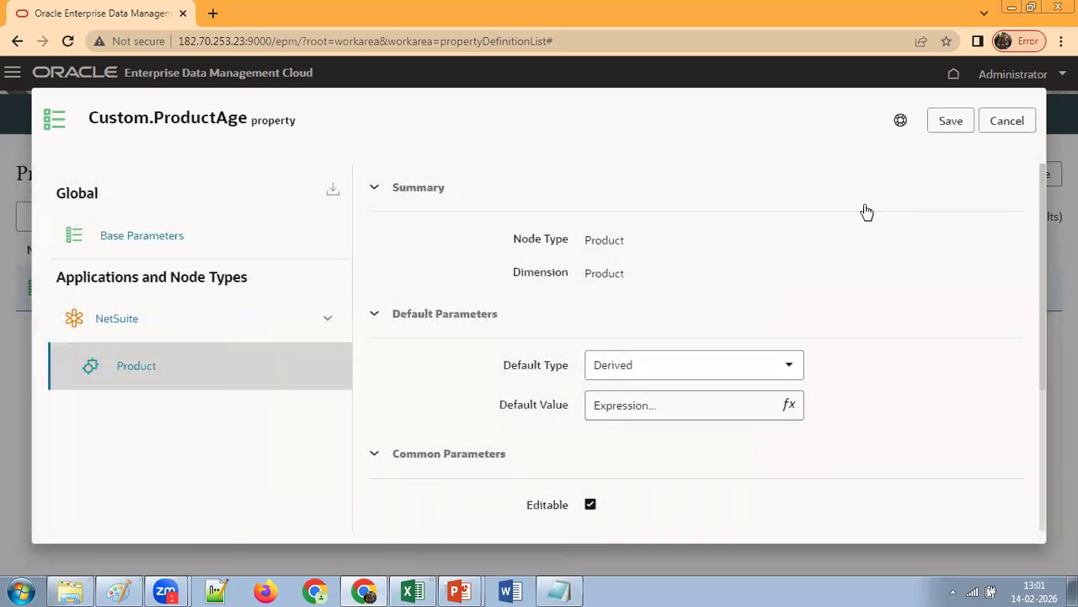
click(944, 126)
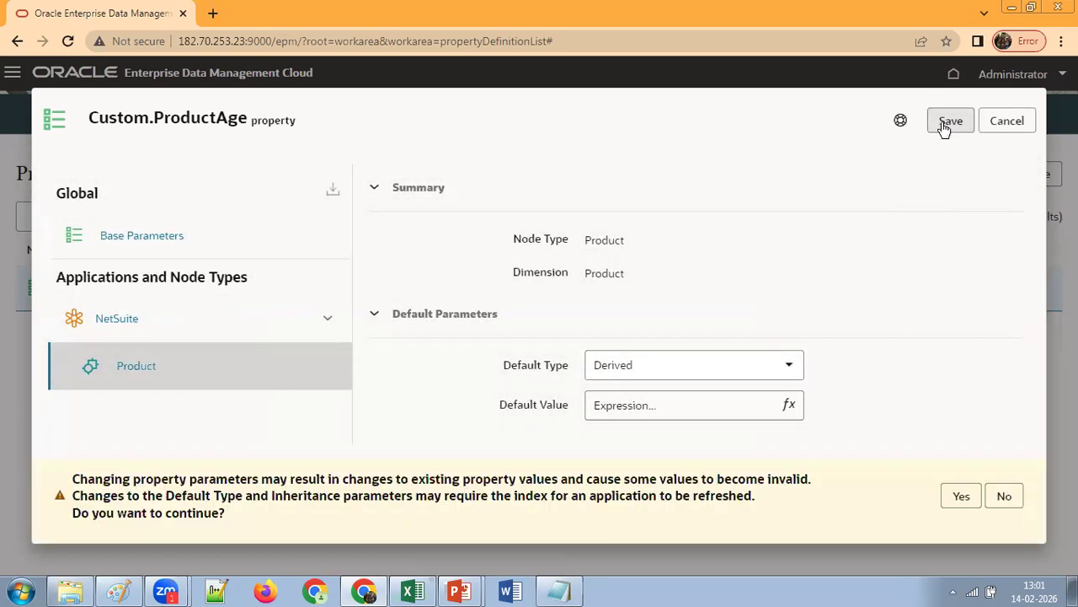
click(954, 501)
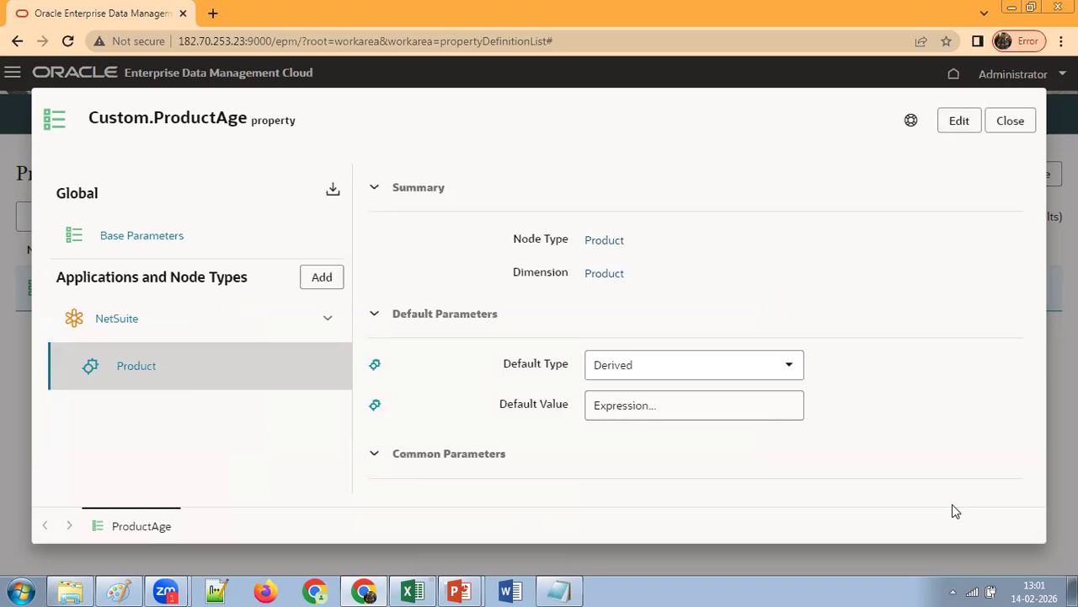
click(1003, 128)
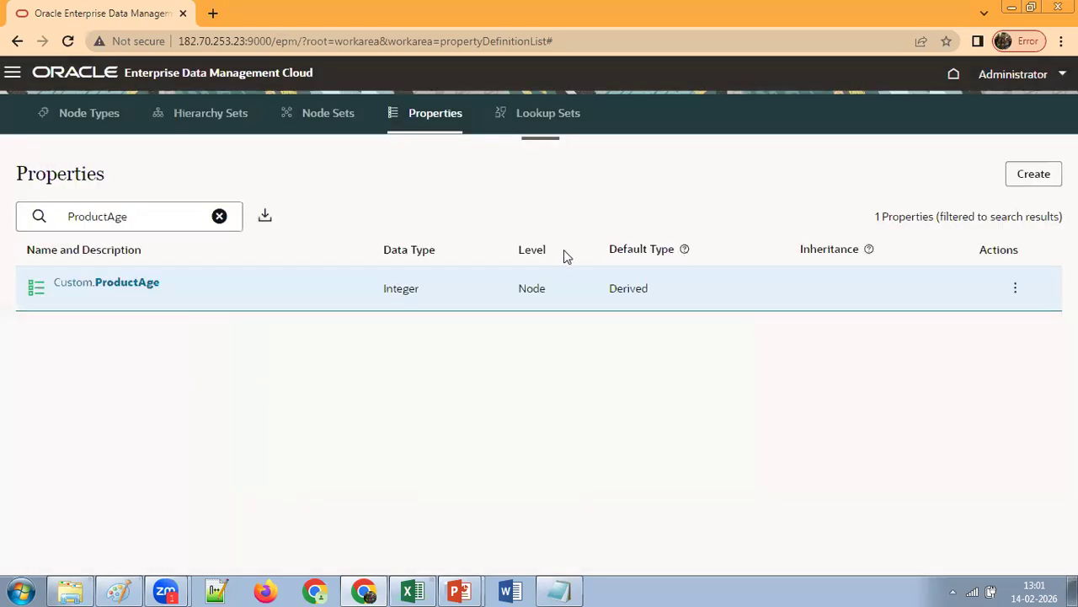
Step: Search the views for "NetSu" and open the NetSuite (1) view
click(20, 74)
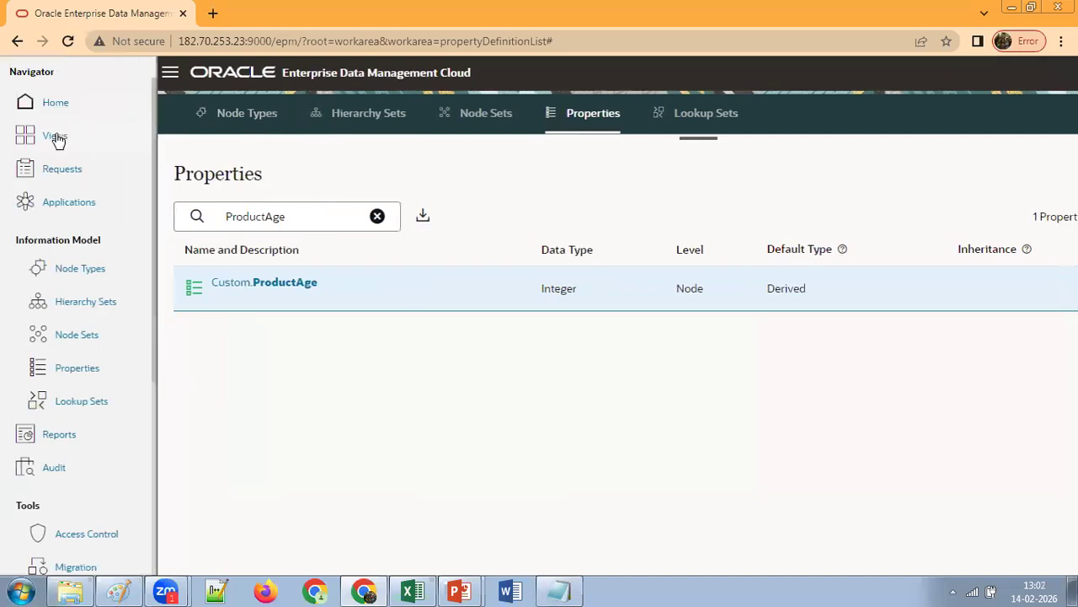
click(56, 136)
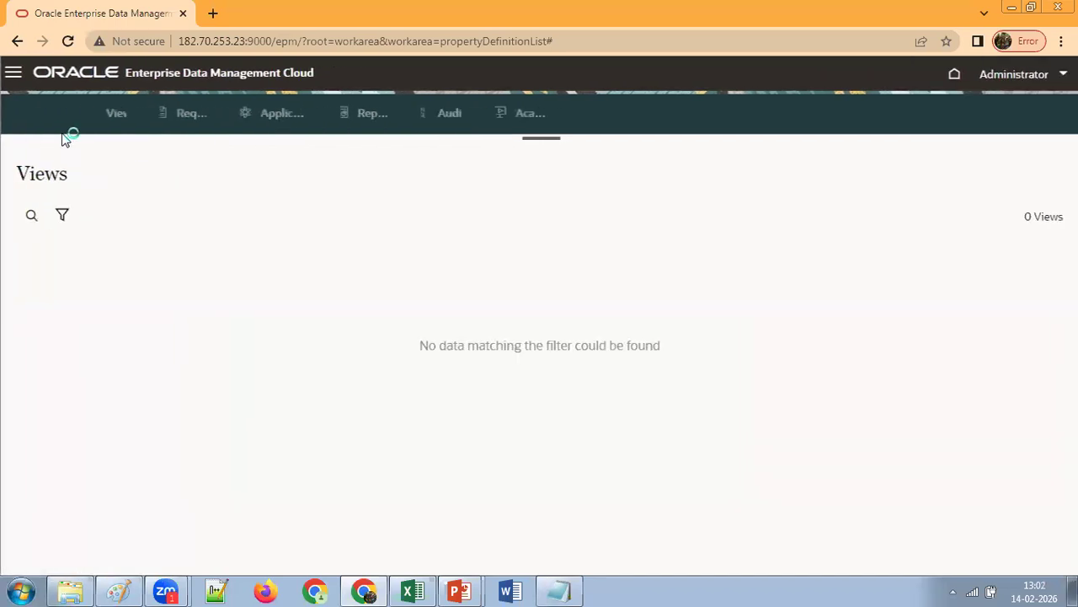
click(30, 219)
text(NetSu)
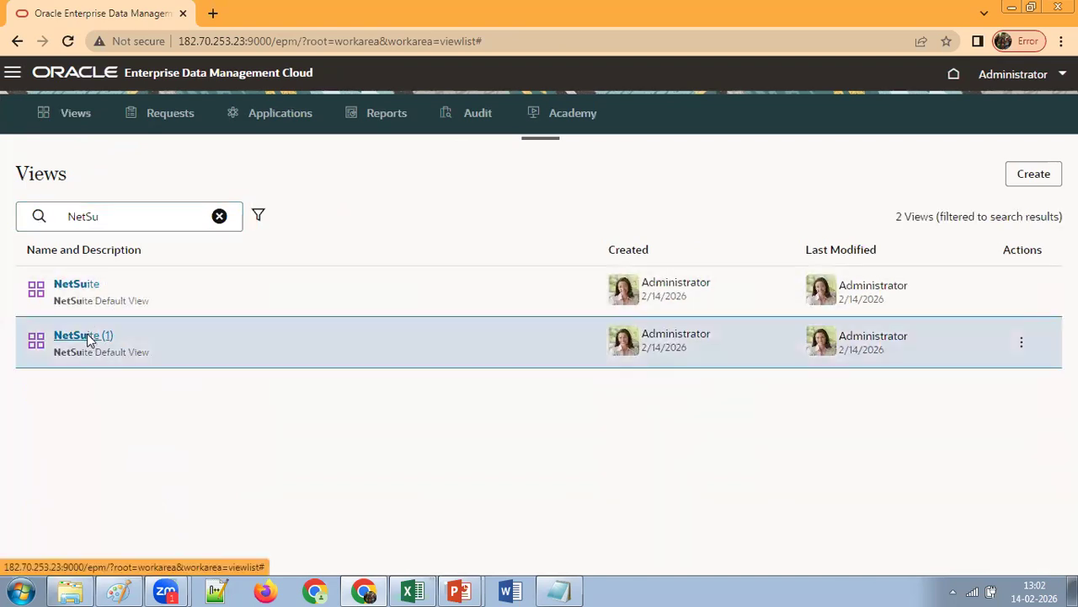
click(88, 337)
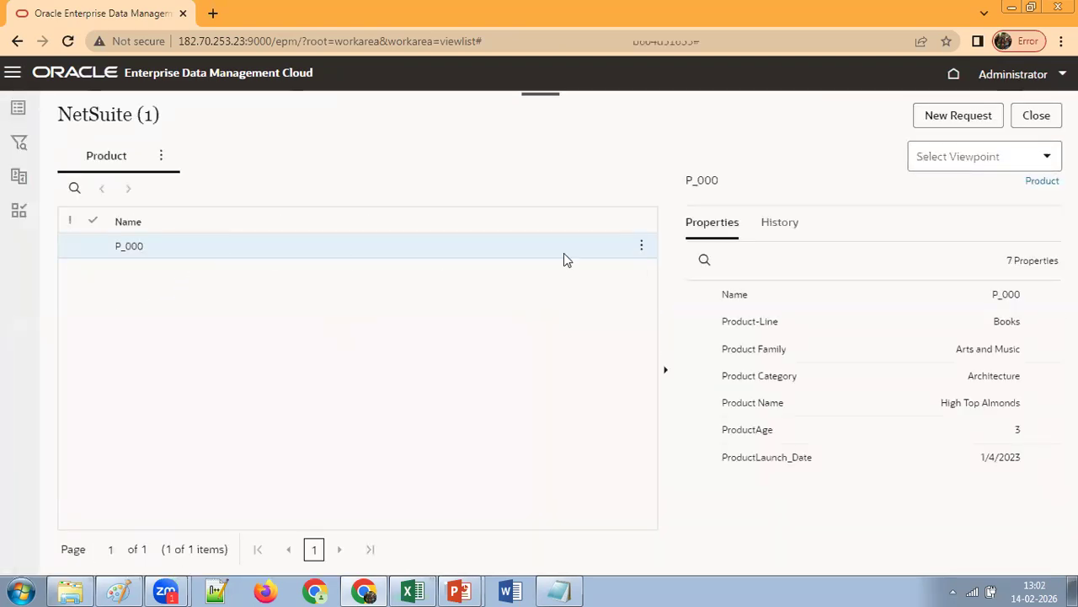
Step: Start a new request in the NetSuite (1) view and set P_000's ProductLaunch_Date to 6/8/2010
click(959, 115)
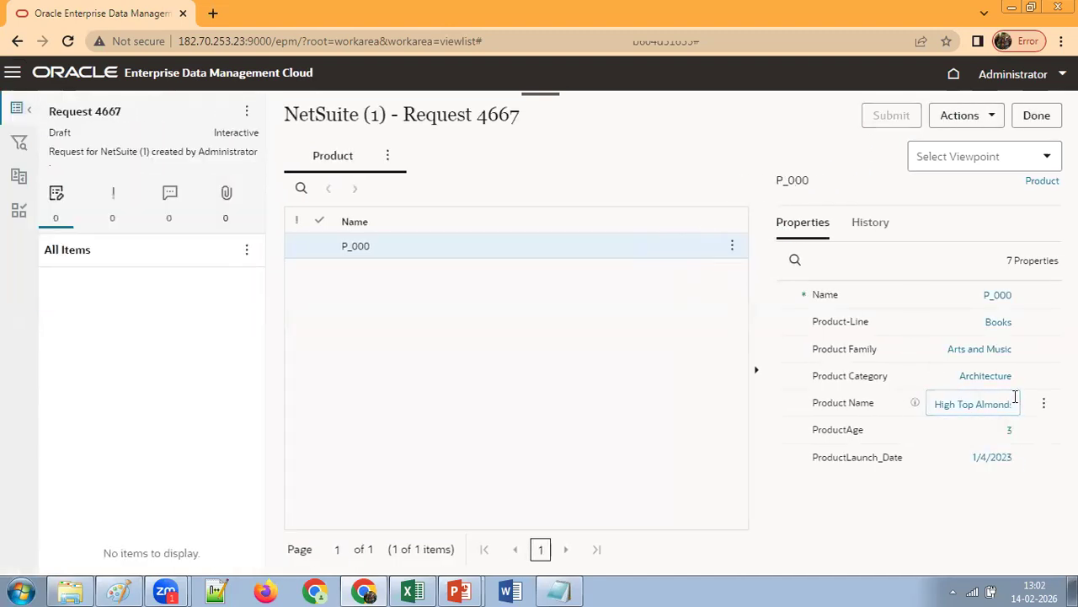
click(1004, 458)
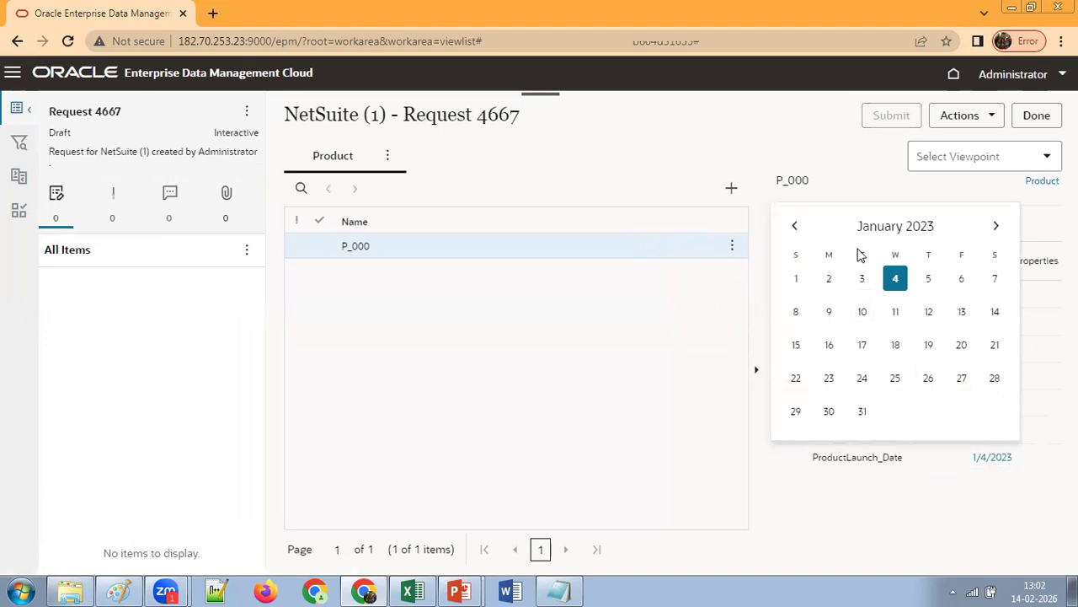
click(895, 228)
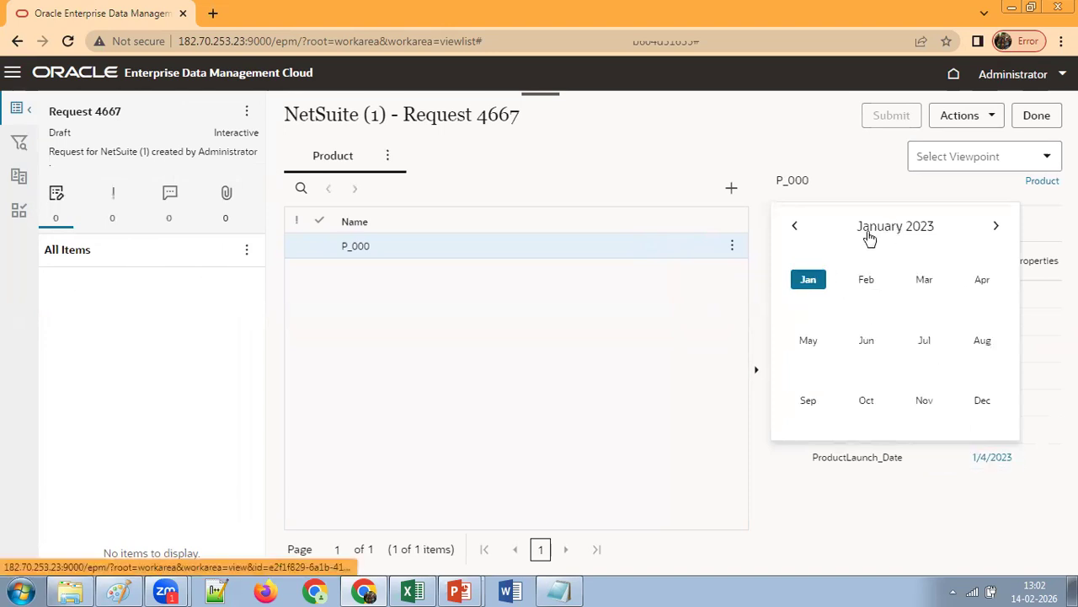
click(917, 239)
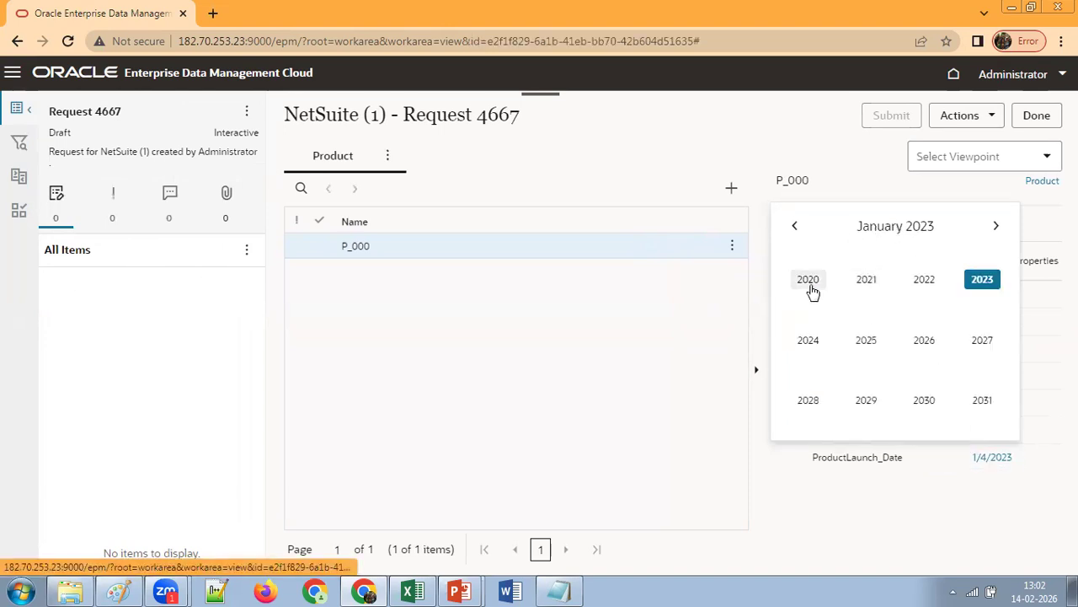
click(796, 227)
click(811, 281)
click(861, 341)
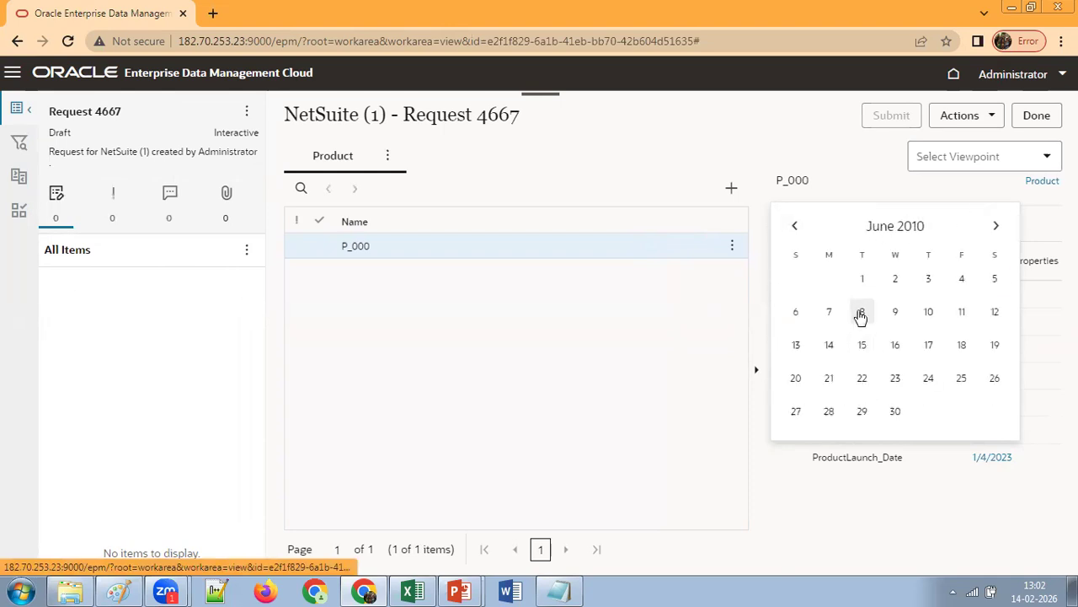
click(861, 312)
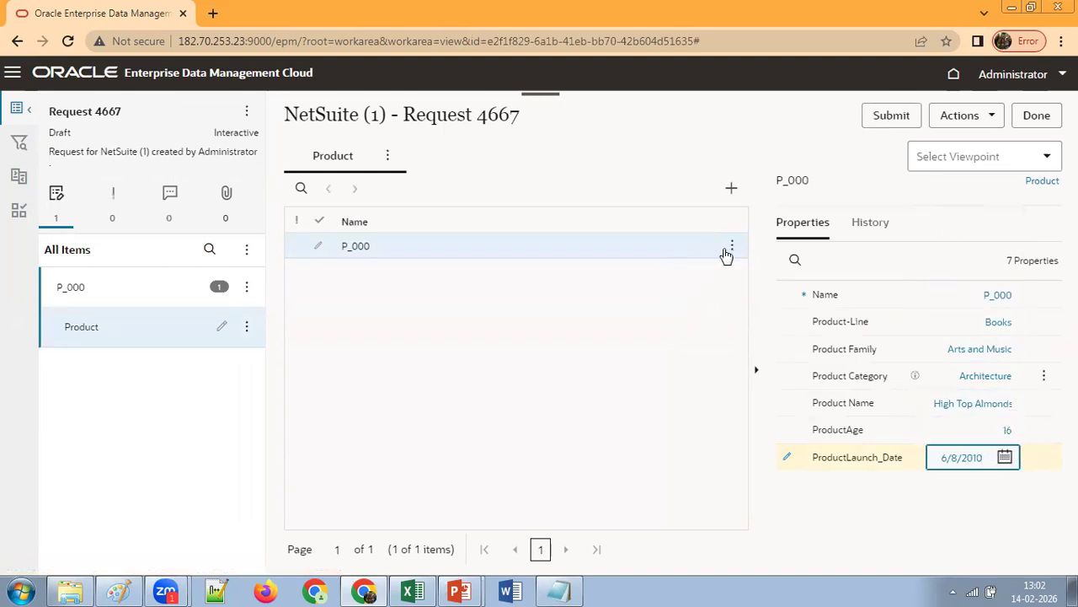
Step: Add a new product node to the request and rename the existing P_000 node as P_001
click(732, 189)
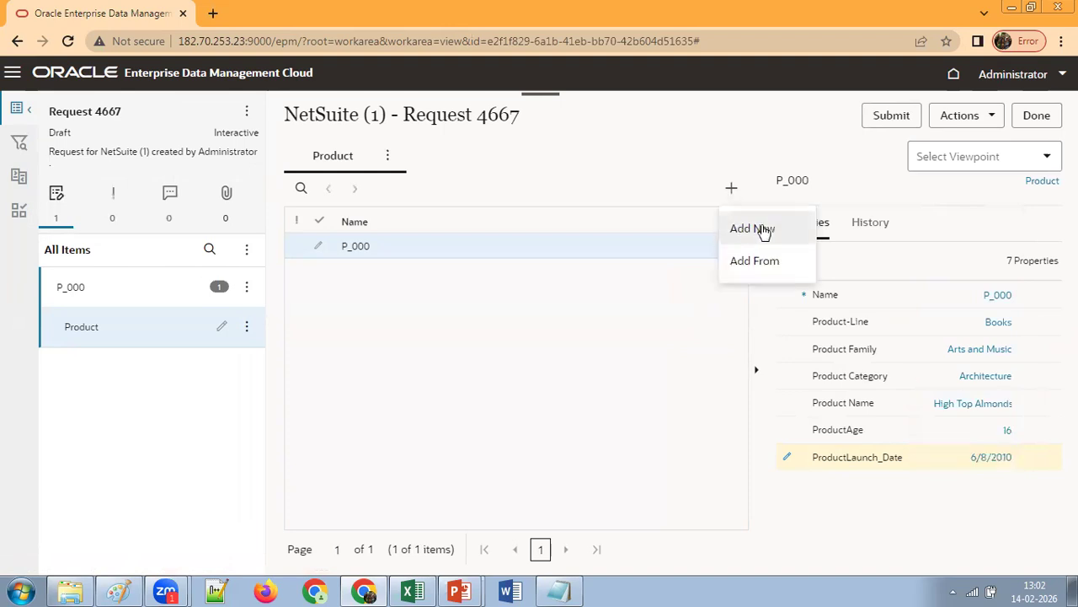
click(763, 230)
click(558, 272)
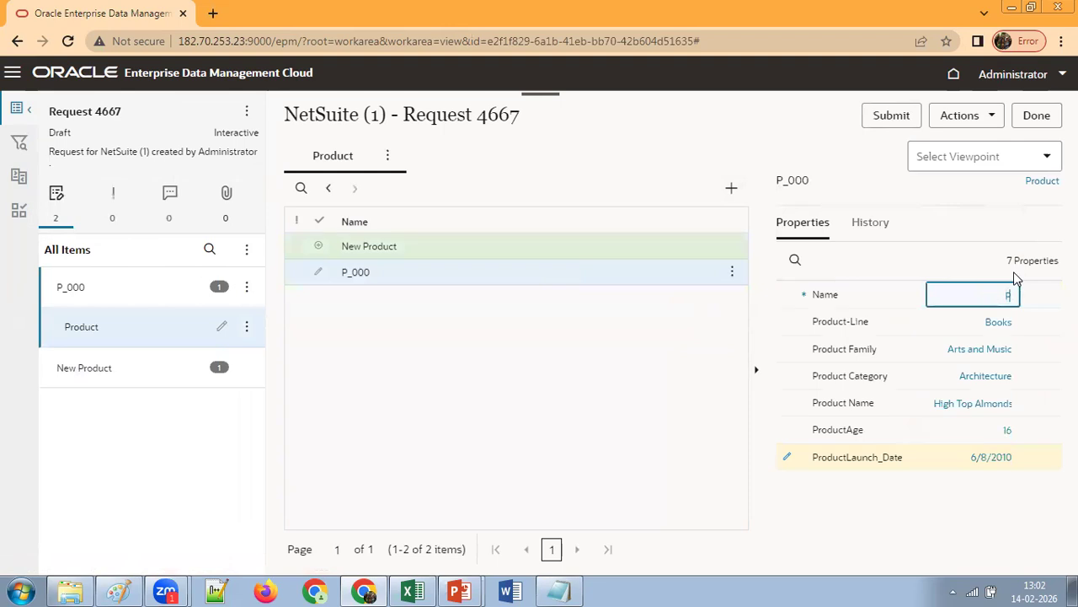
key(BackSpace)
Step: Name the newly added product node P_002
click(658, 245)
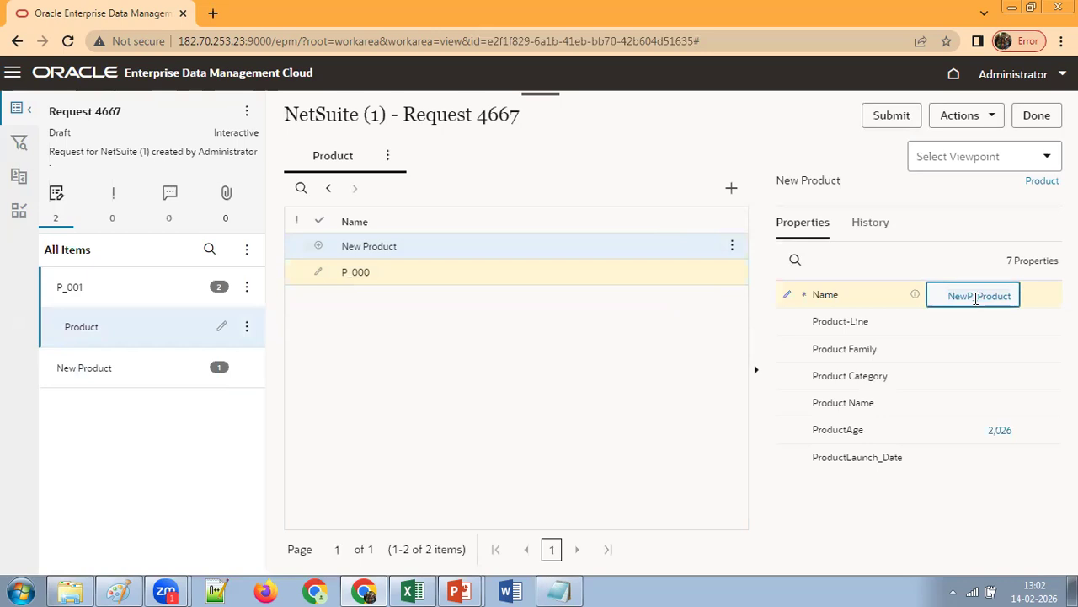
key(BackSpace)
key(Tab)
Step: Look up the product line in the MultiDimention_Analysis_v2.xls workbook in Excel and set the new product's Product-Line to Books in the browser
key(alt+Tab)
key(alt+Tab)
key(alt+Tab)
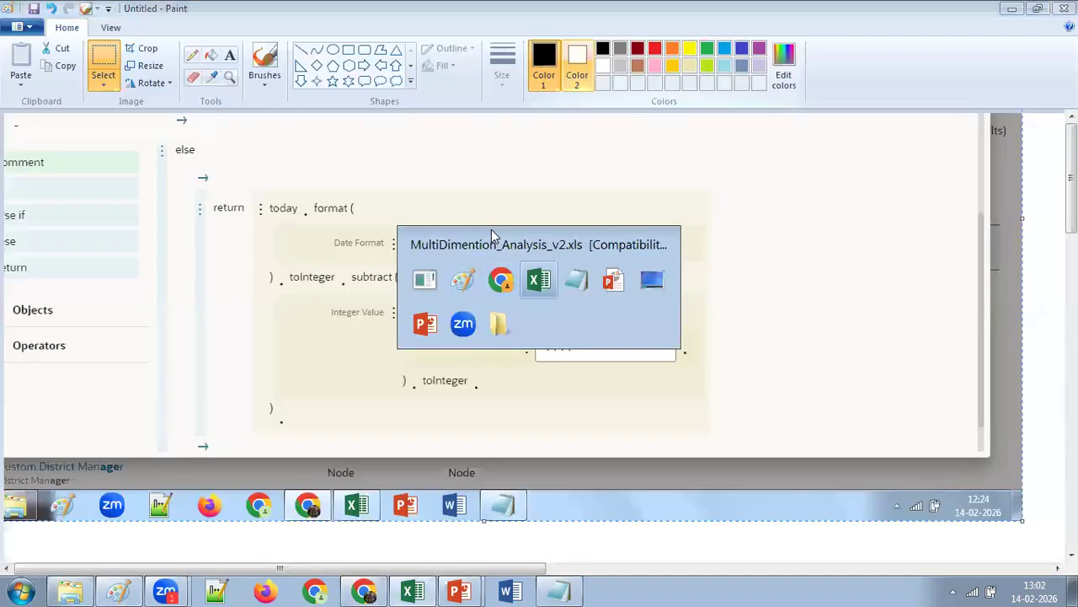
click(415, 194)
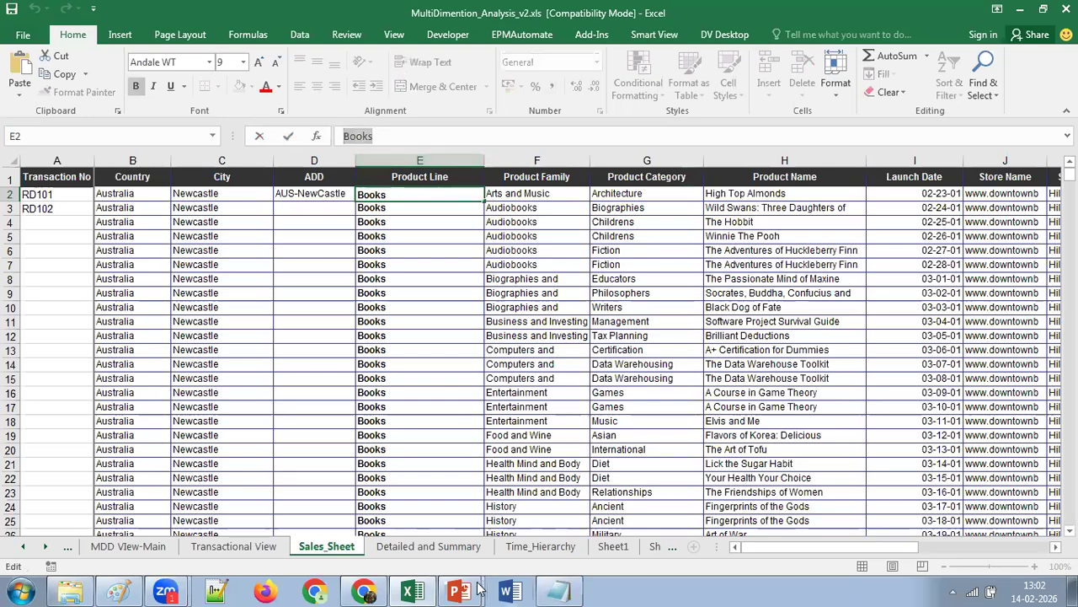
click(364, 592)
click(968, 321)
text(Books)
Step: Copy Arts and Music from cell F2 of the Excel Sales_Sheet into the new product's Product Family in the browser
key(alt+Tab)
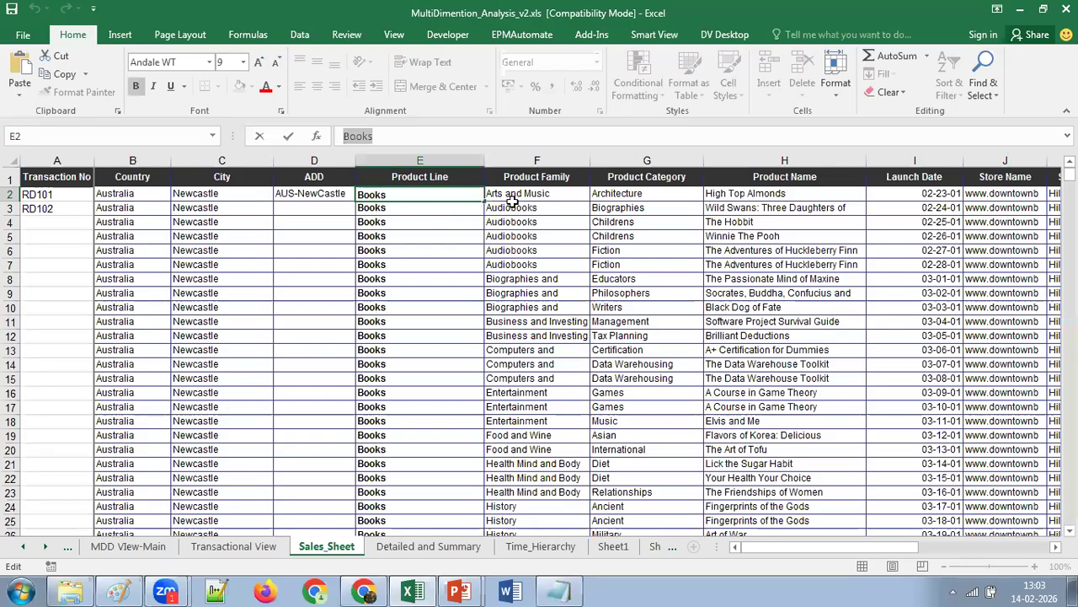
click(512, 199)
drag(414, 136, 343, 136)
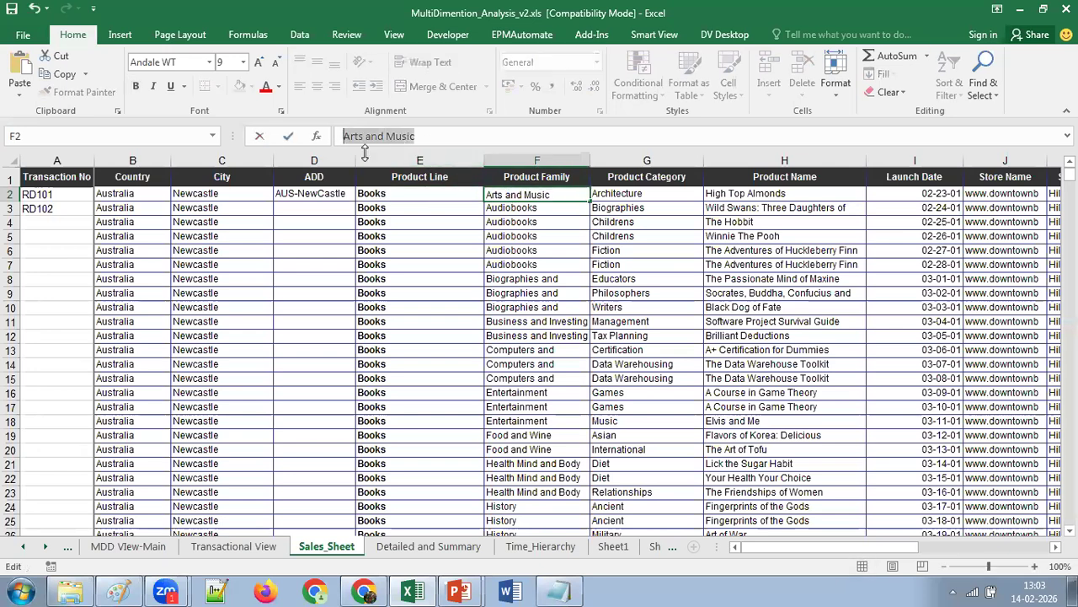
key(alt+Tab)
click(961, 348)
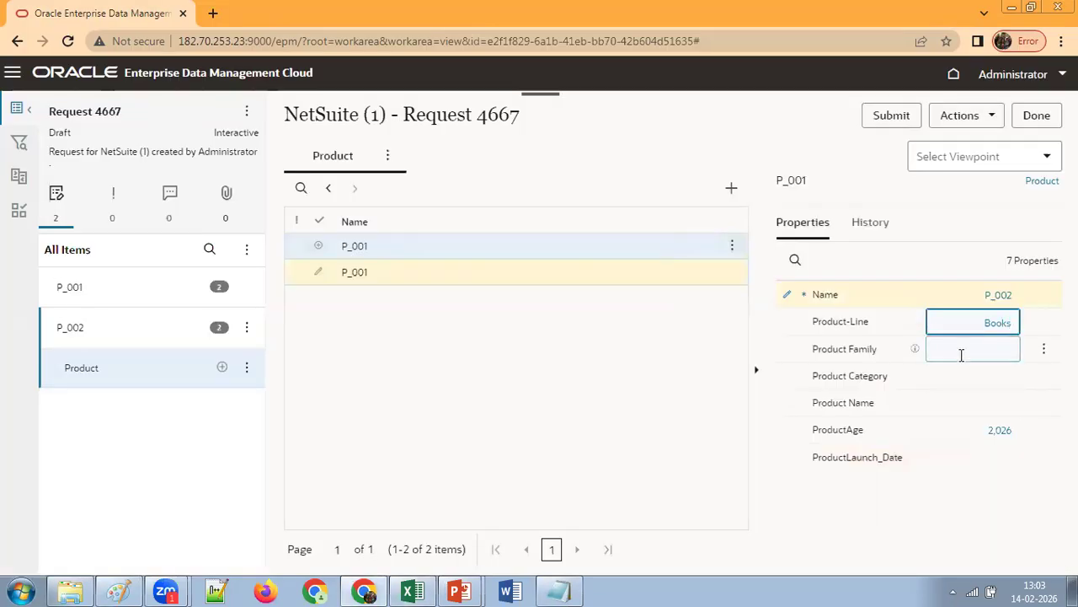
Step: Take the category from cell G2 of the Excel Sales_Sheet and set the new product's Product Category to Architecture in the browser
key(alt+Tab)
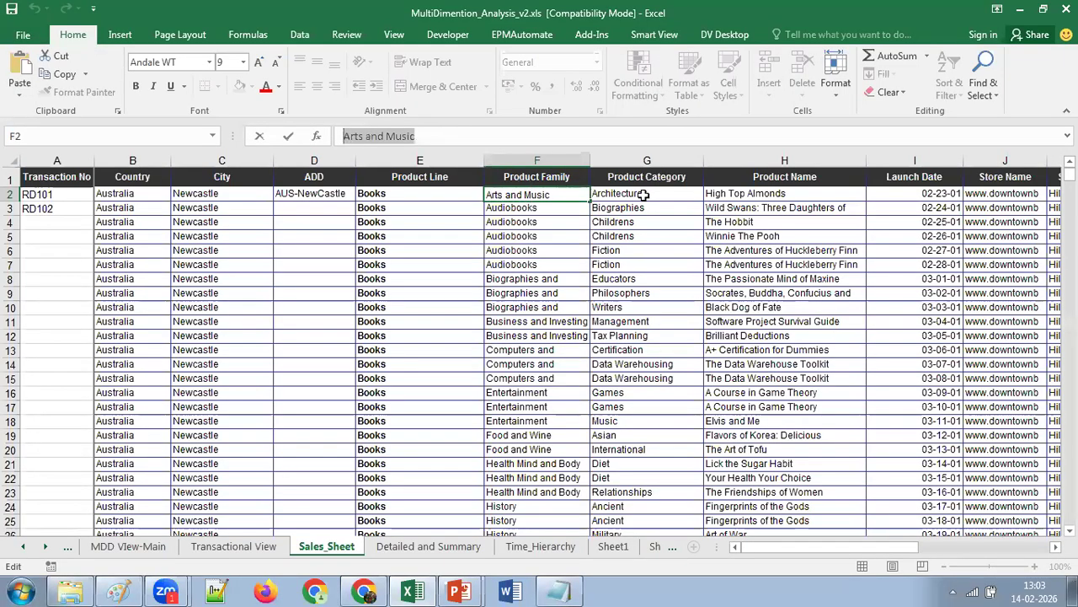
key(Tab)
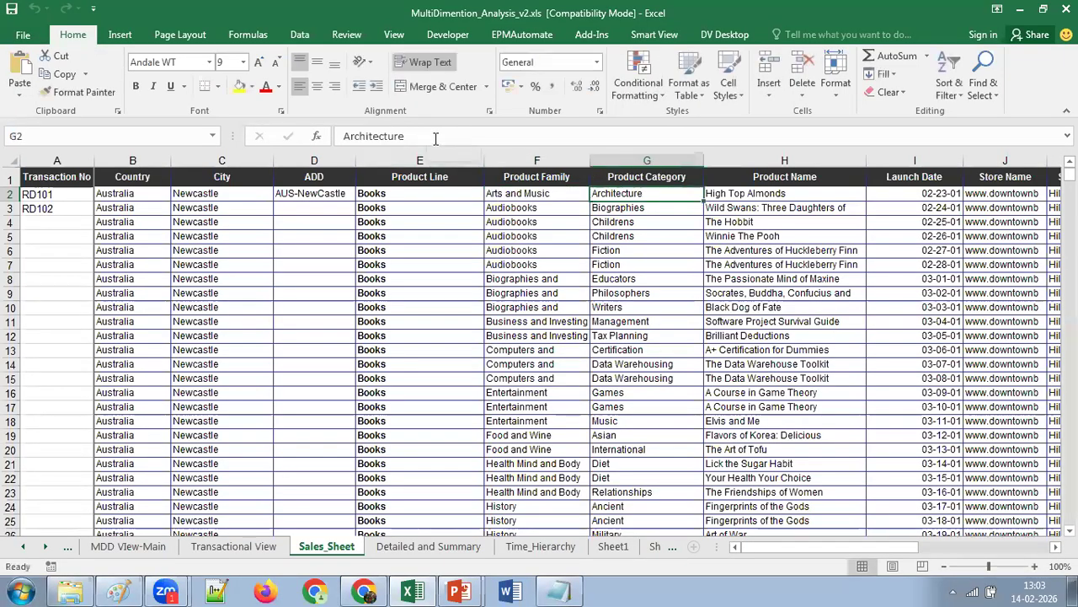
click(438, 137)
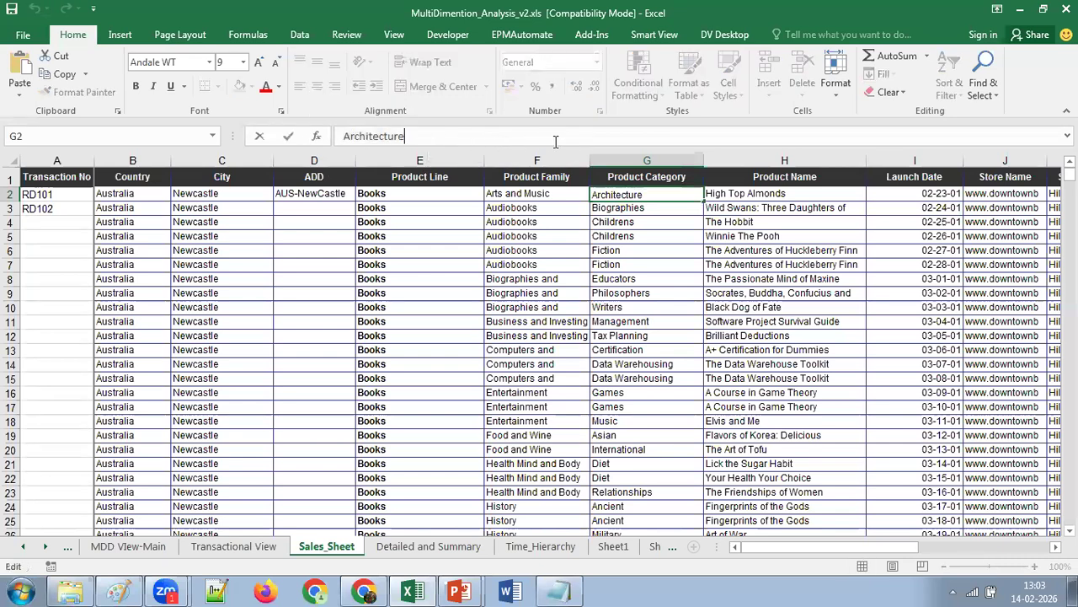
key(alt+Tab)
click(978, 348)
click(947, 380)
text(Architecture)
Step: Copy "Wild Swans: Three Daughters of China" from cell H3 of the Excel Sales_Sheet into the new product's Product Name in the browser
click(950, 402)
key(alt+Tab)
click(761, 214)
drag(528, 137, 364, 143)
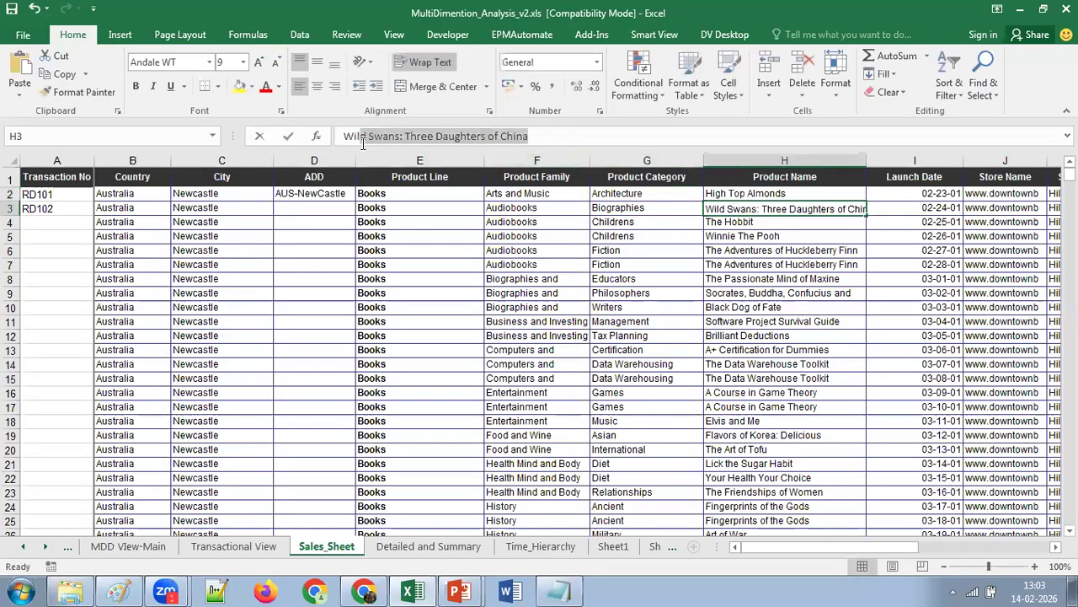
key(ctrl+c)
key(alt+Tab)
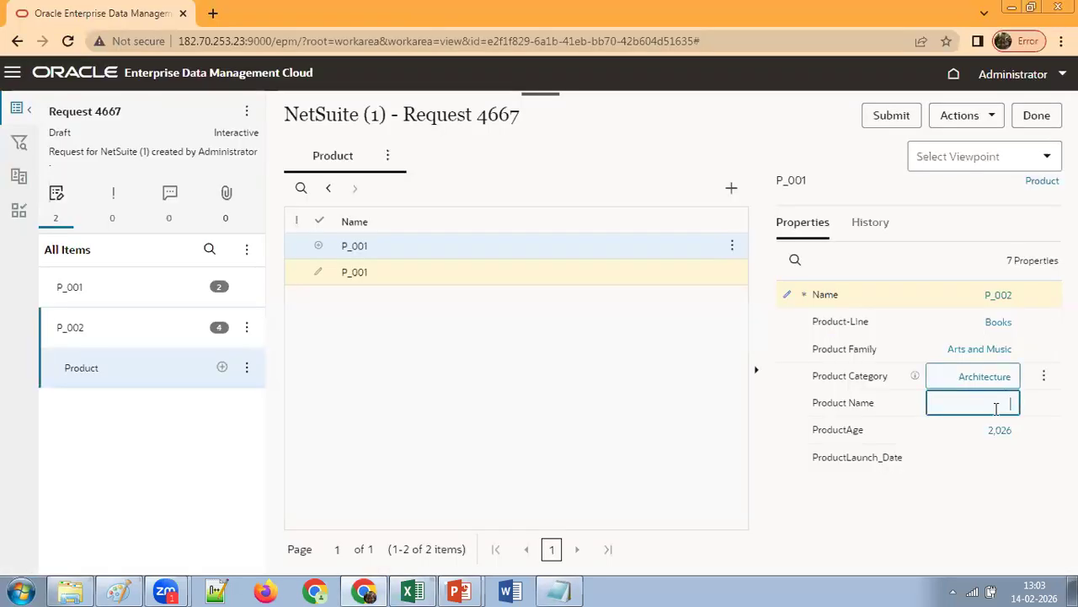
key(ctrl+v)
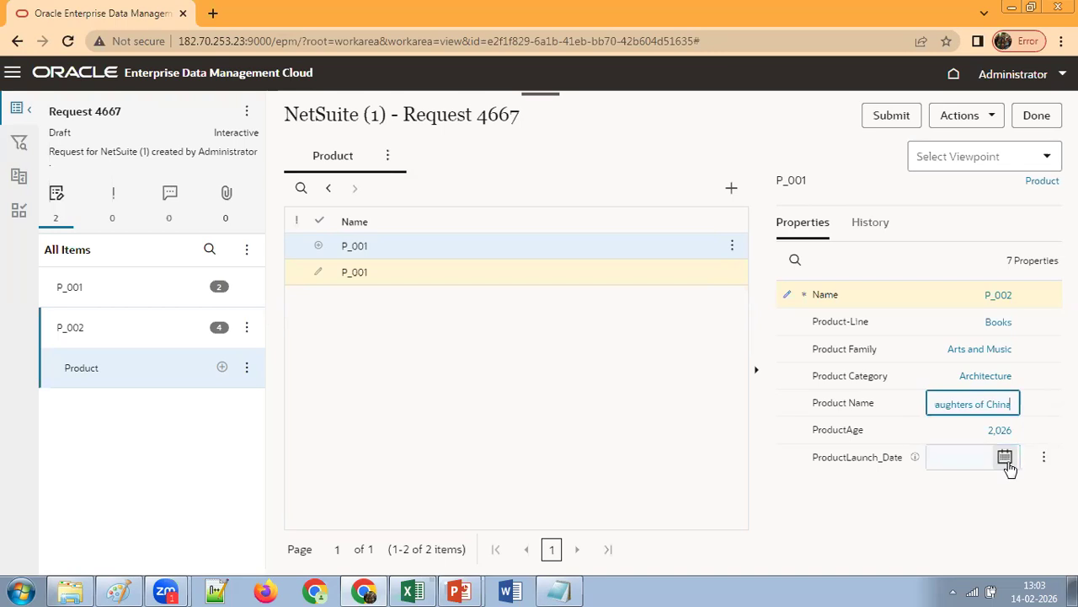
Step: Set the new product's ProductLaunch_Date to 3/8/1999
click(1007, 462)
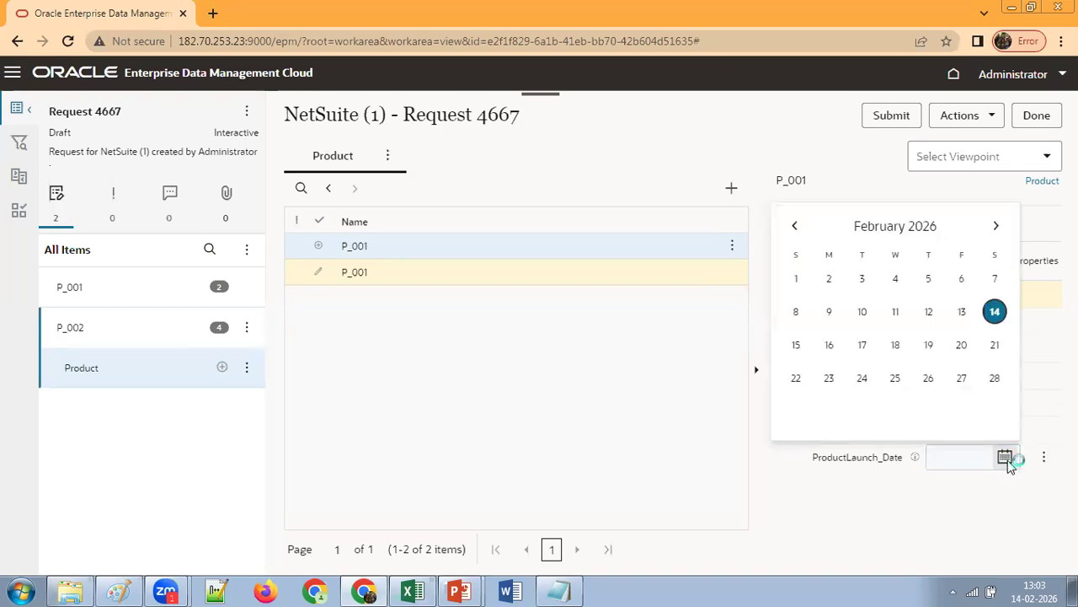
click(927, 227)
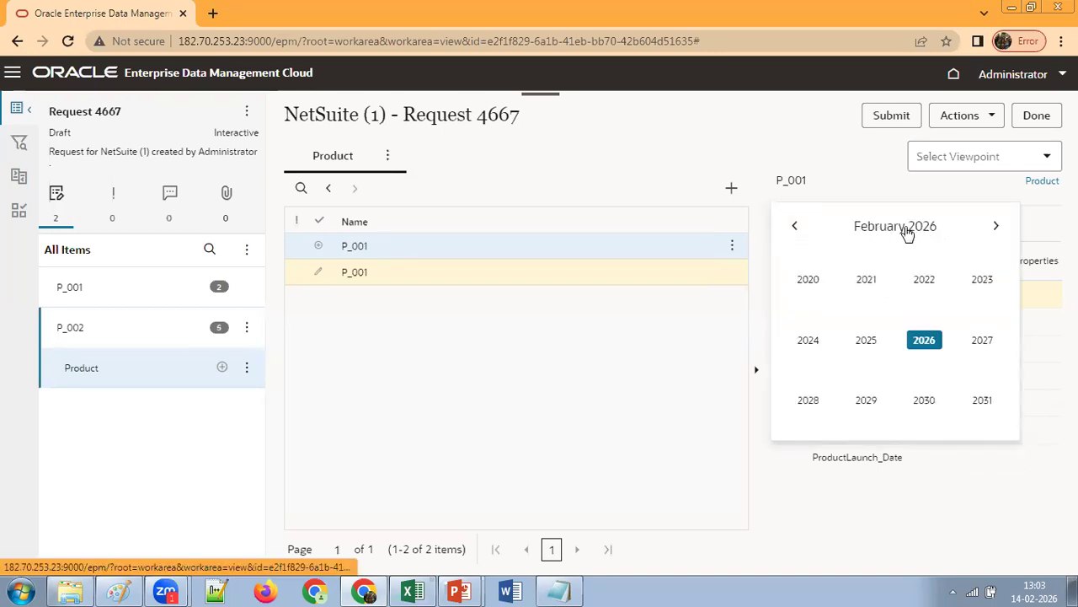
click(901, 231)
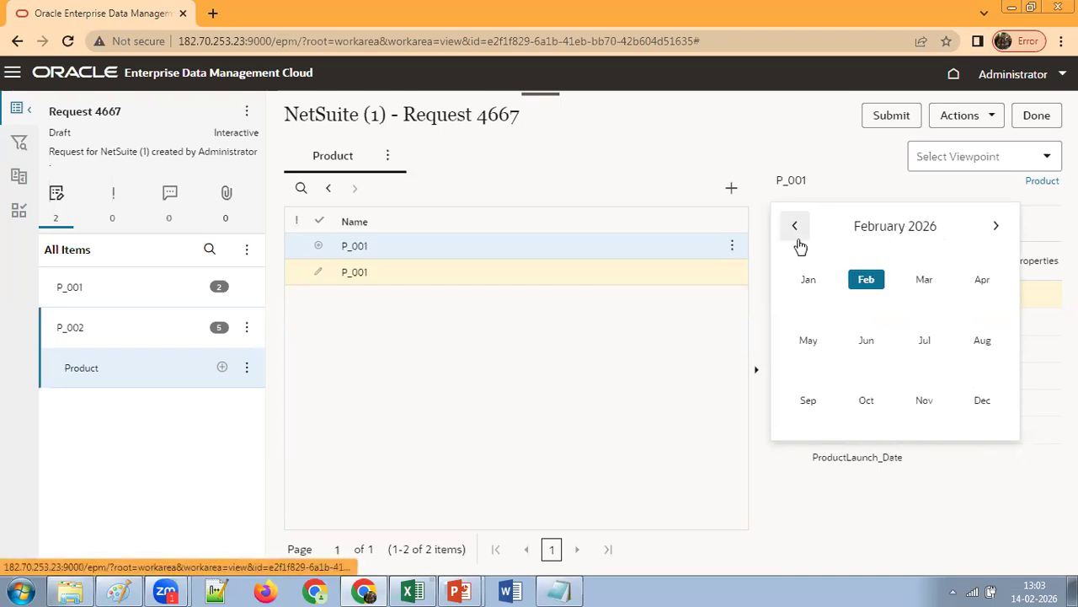
click(927, 229)
click(788, 230)
click(792, 225)
click(792, 226)
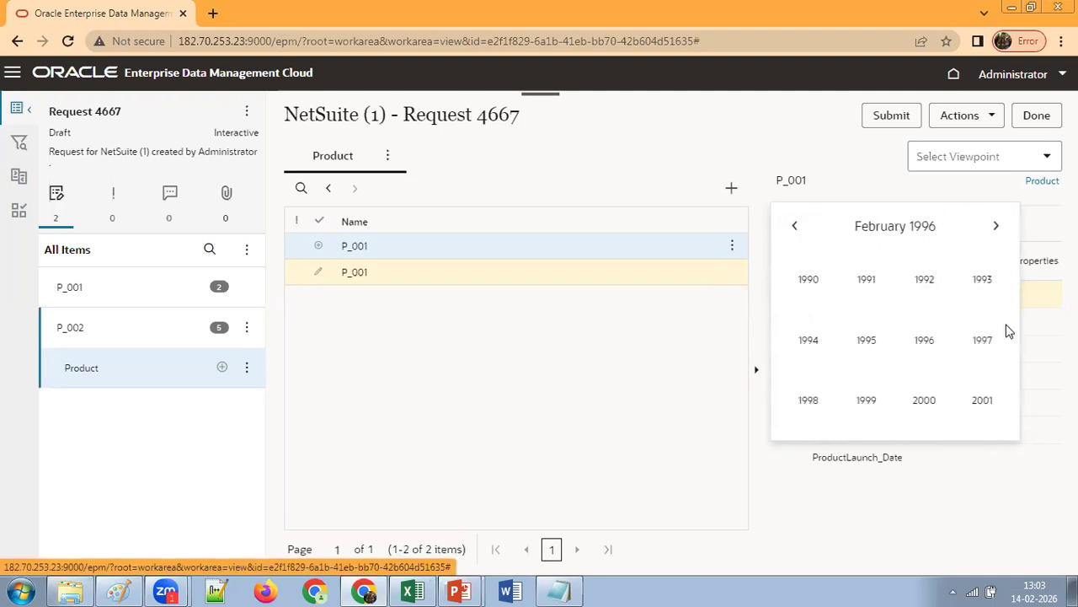
click(867, 401)
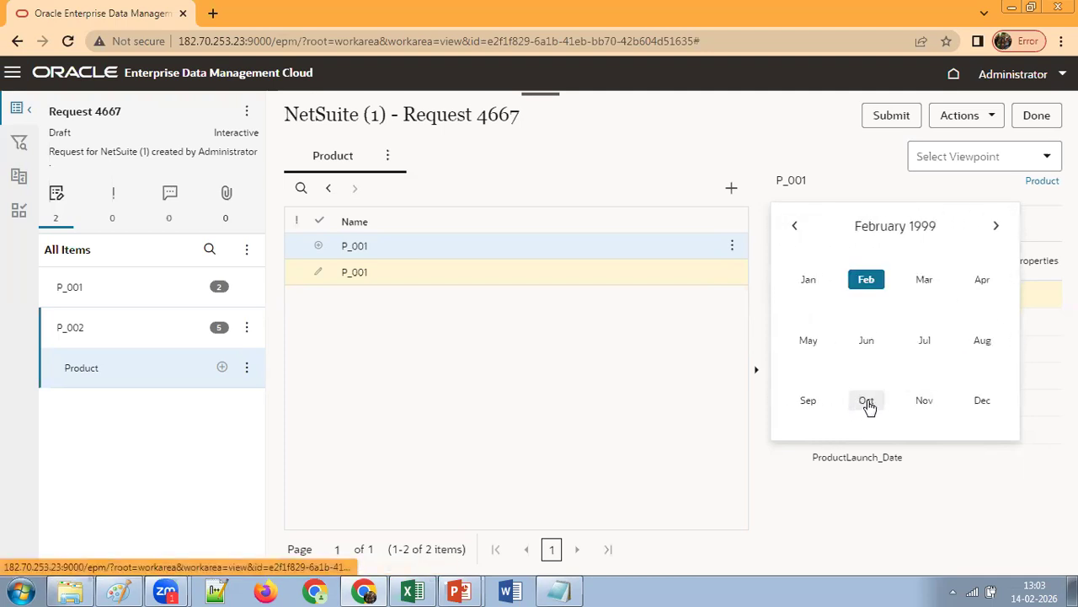
click(920, 286)
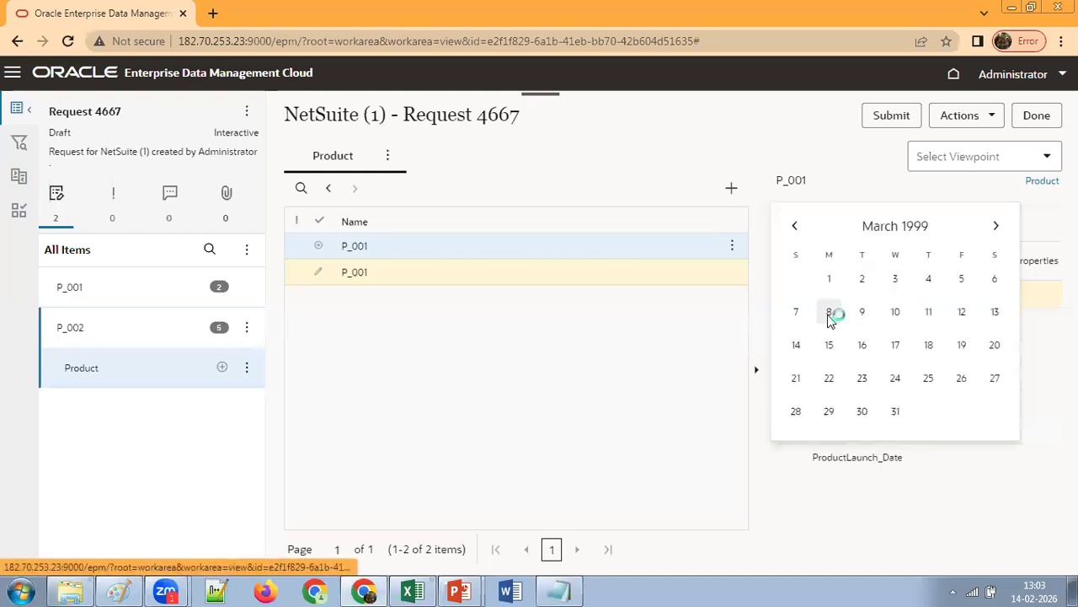
click(829, 312)
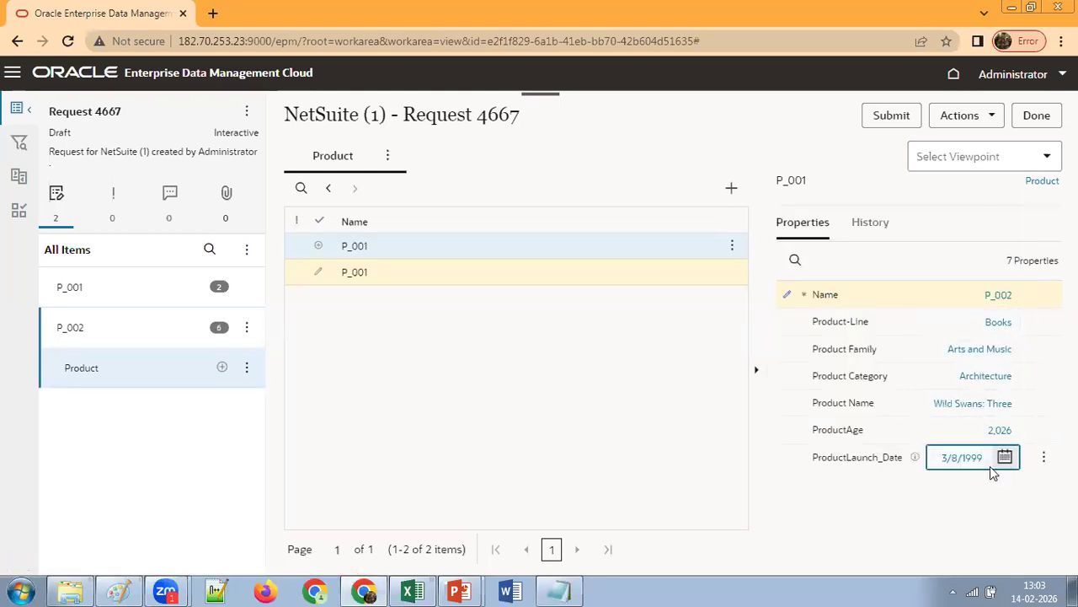
Step: Clear the ProductAge value of the new product P_002, leaving the property empty
click(996, 433)
click(1007, 451)
click(1002, 432)
click(958, 428)
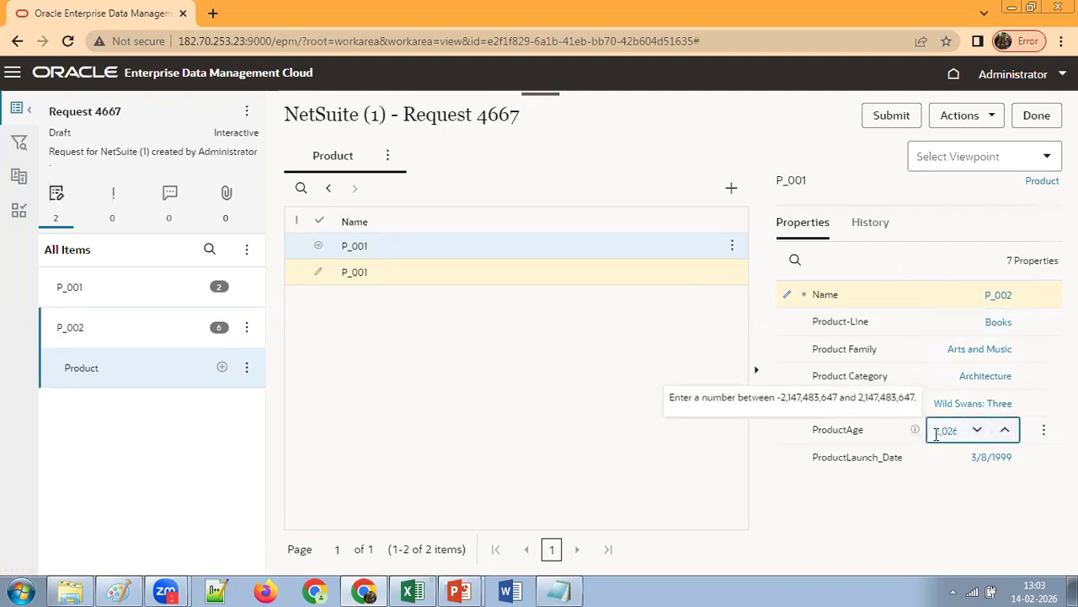
key(BackSpace)
key(BackSpace)
key(BackSpace)
key(BackSpace)
key(BackSpace)
click(948, 218)
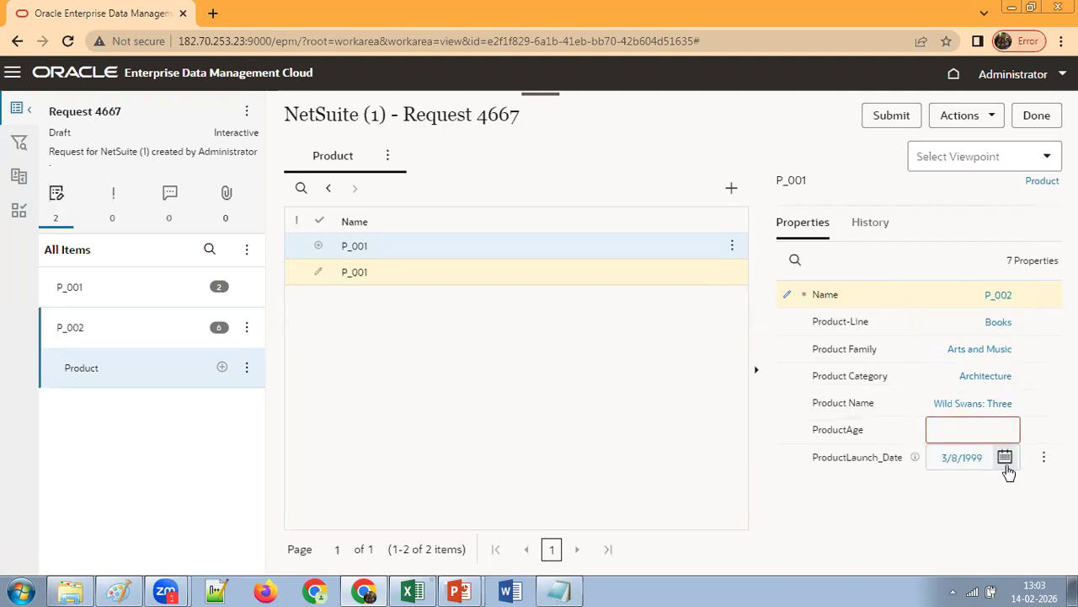
Step: Change the ProductLaunch_Date of the new product P_002 to 3/8/2000
click(1005, 457)
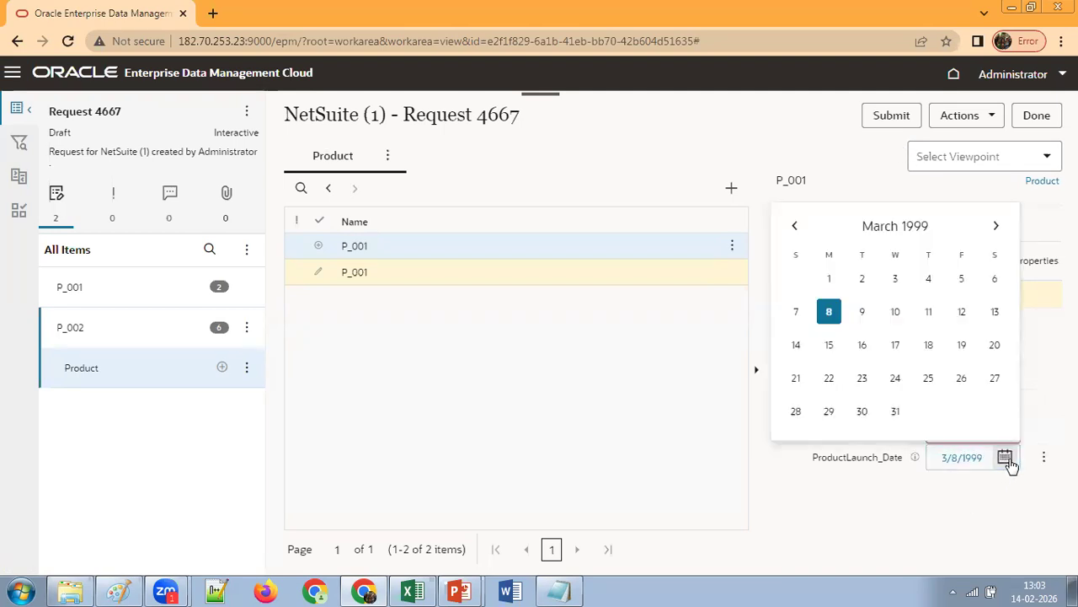
click(926, 232)
click(915, 409)
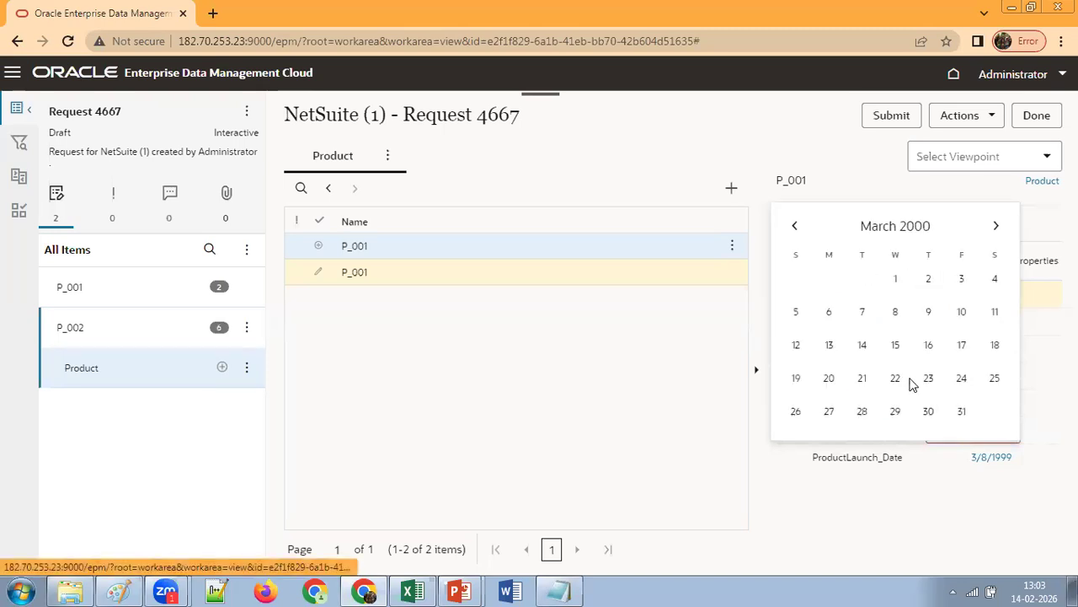
click(895, 312)
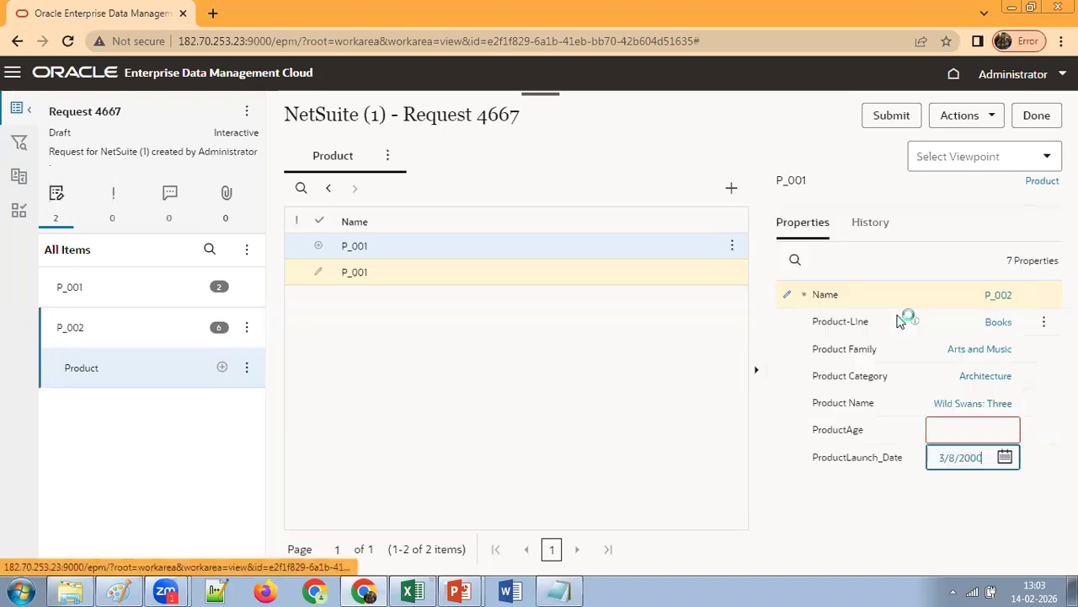
click(965, 514)
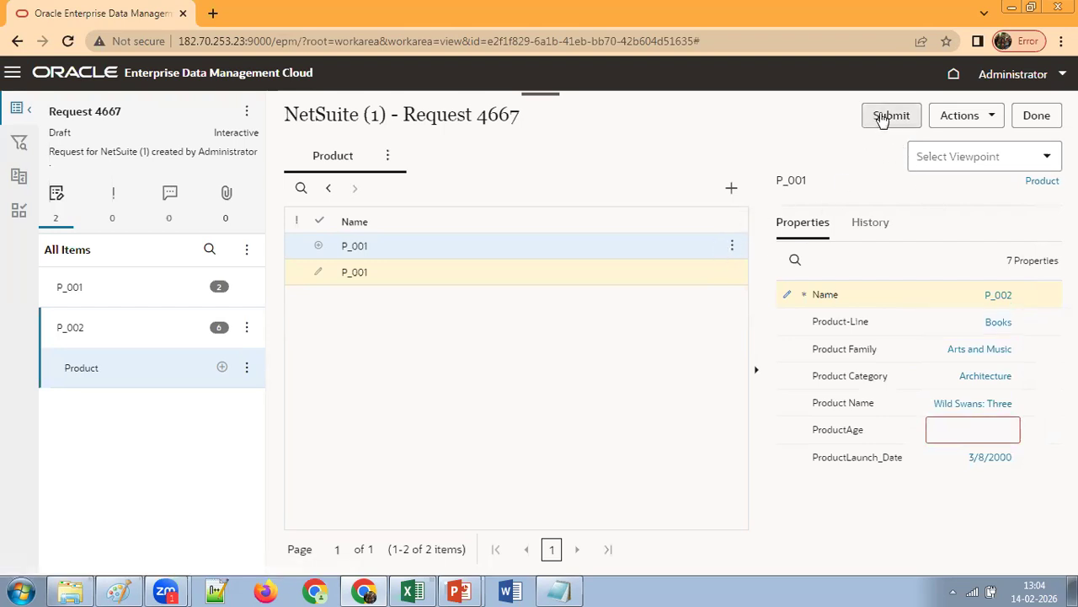
Step: Submit the request and display the properties of product P_001 to check its ProductAge
click(891, 115)
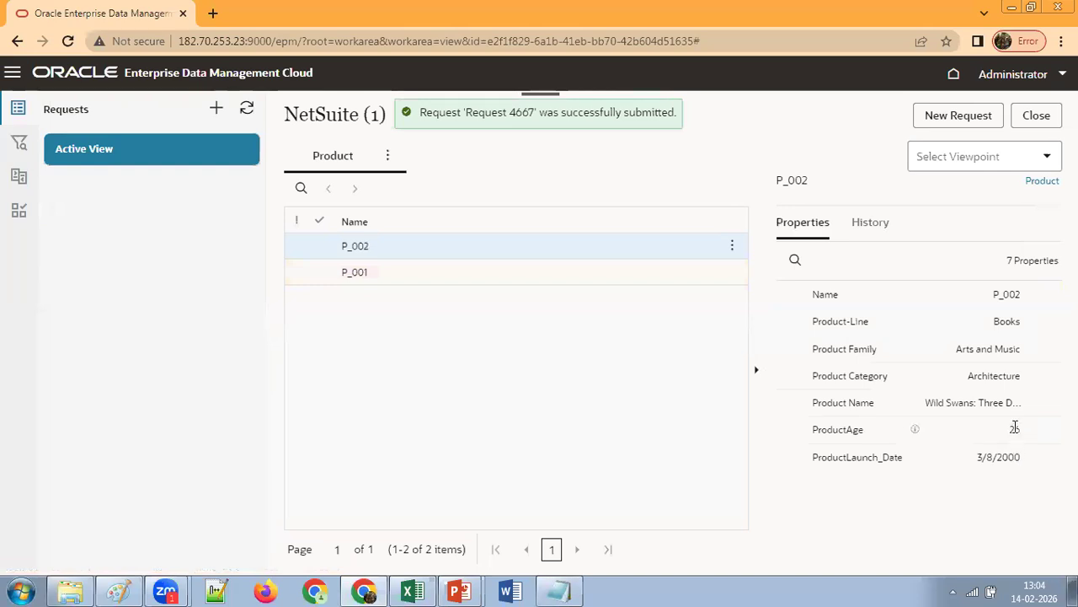
click(636, 281)
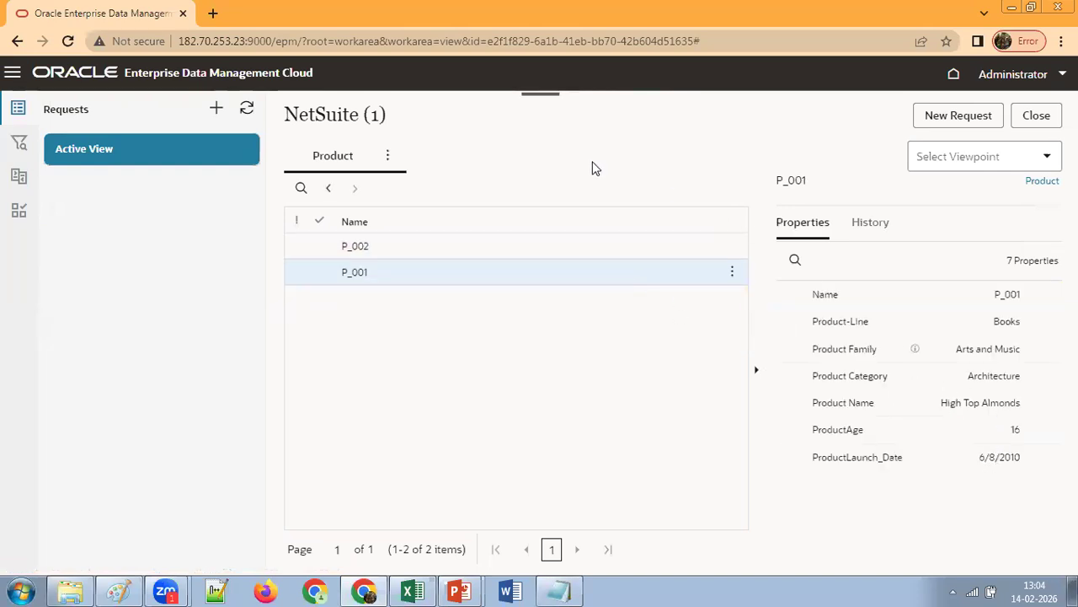